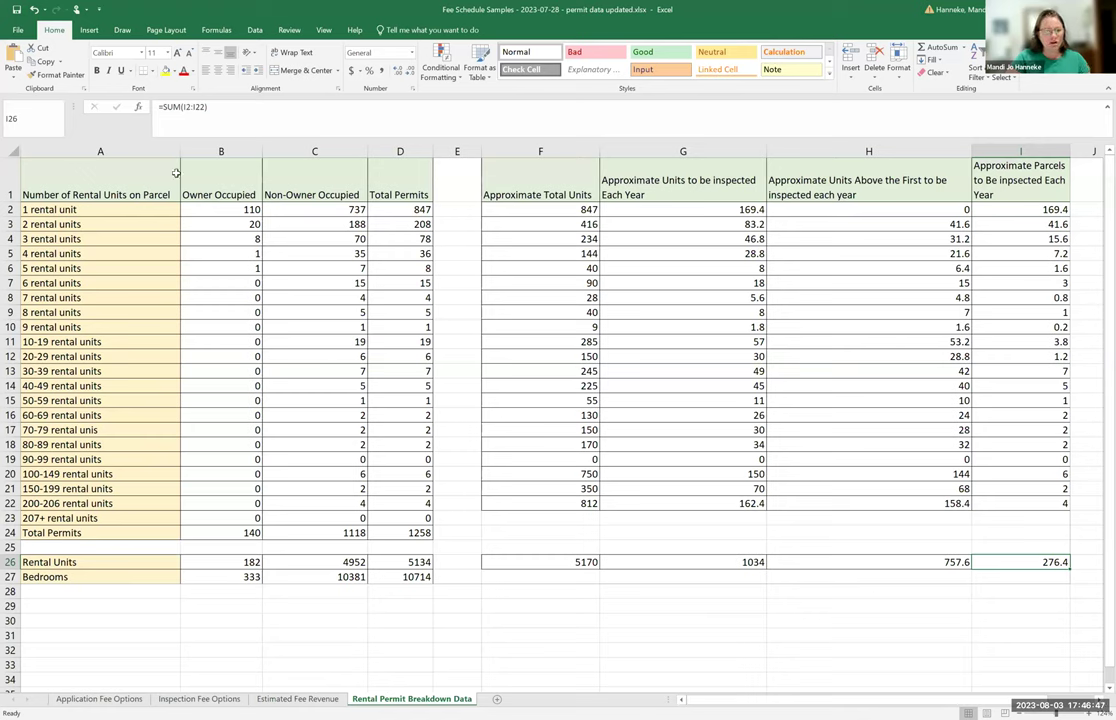
left_click_drag(410, 577, 95, 173)
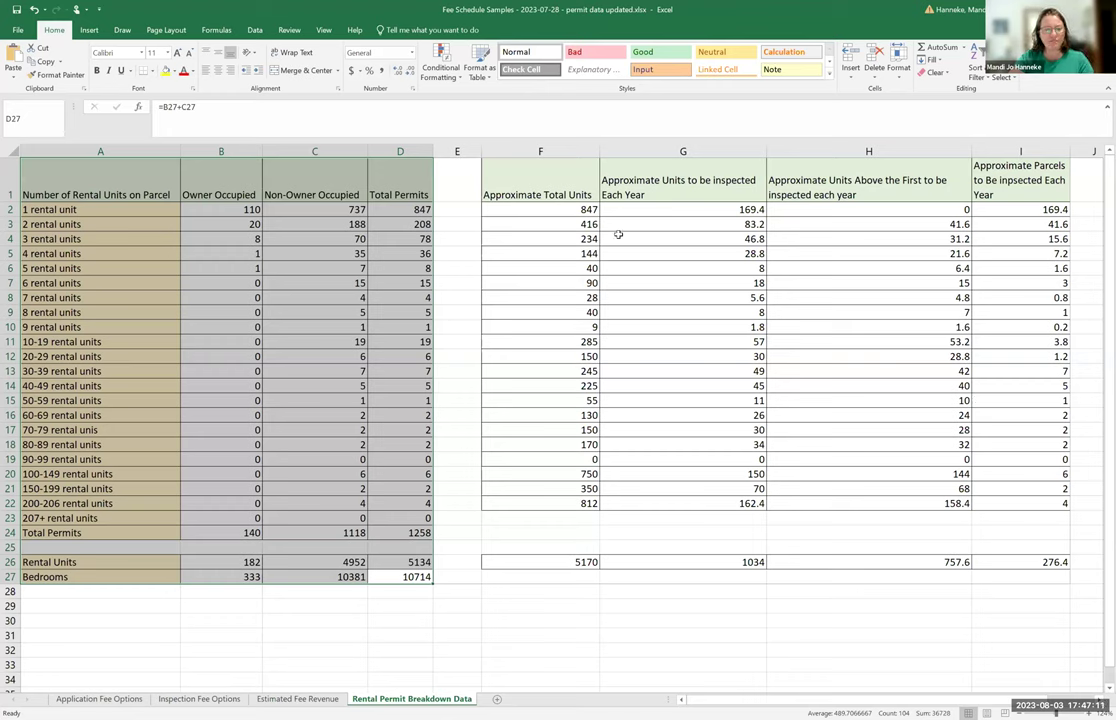
left_click(505, 211)
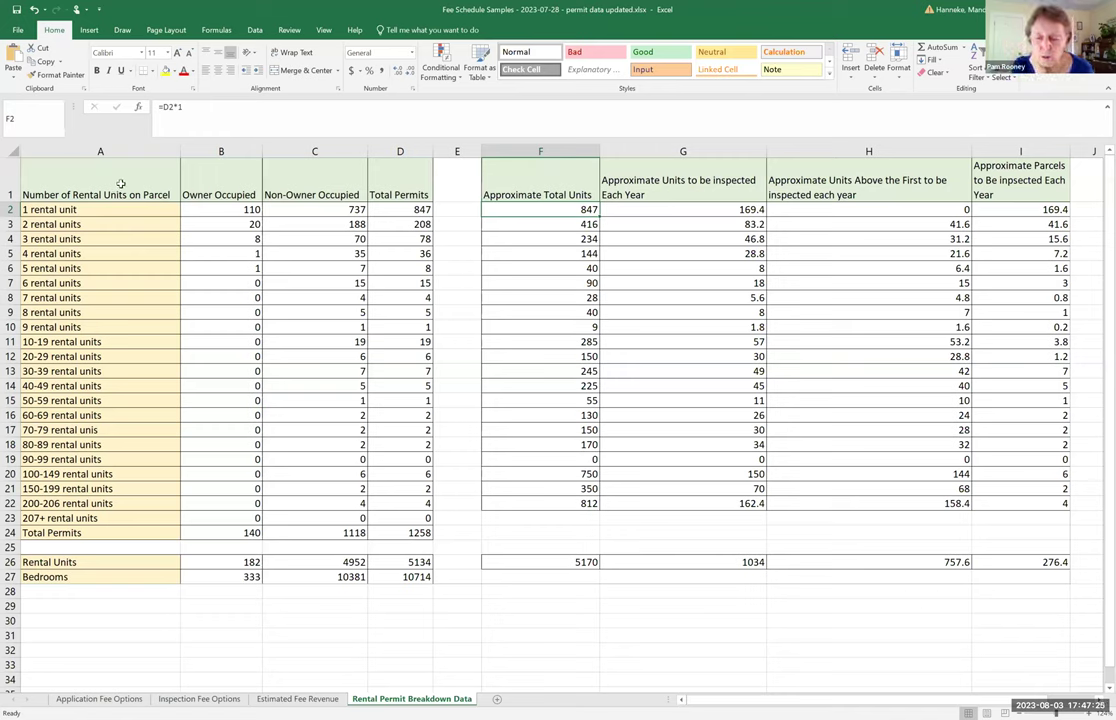
- Change the "Total Permits" column heading in D1 to "Total Parcels Permitted"
left_click(390, 175)
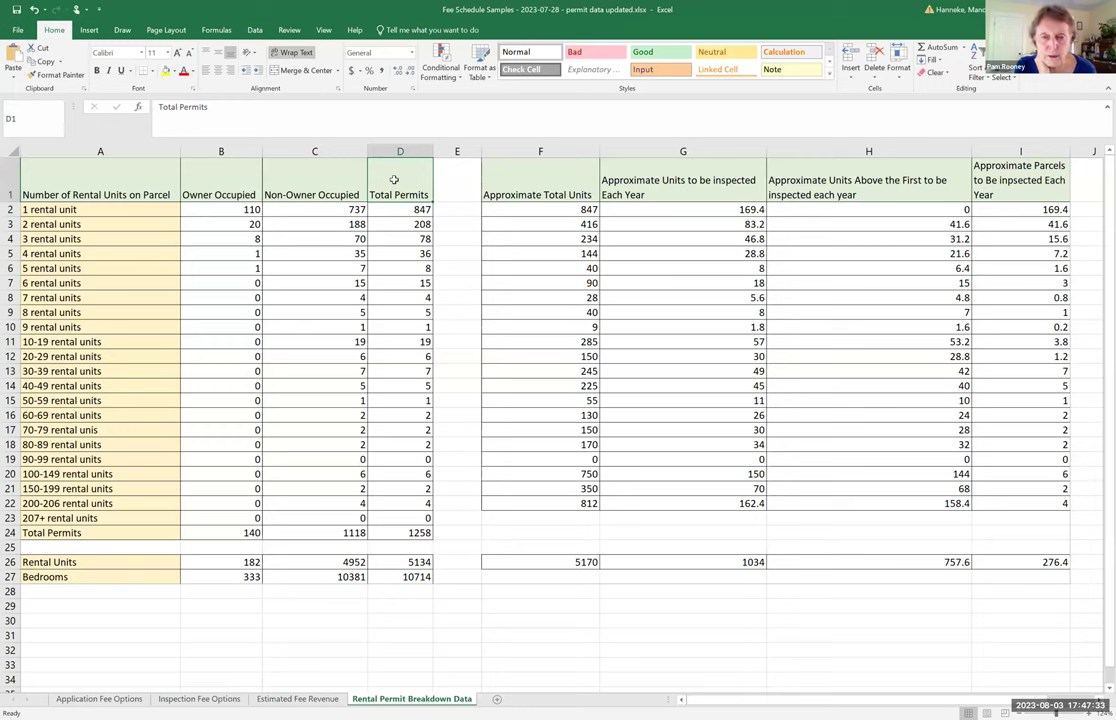
left_click(180, 107)
type("Parcels ")
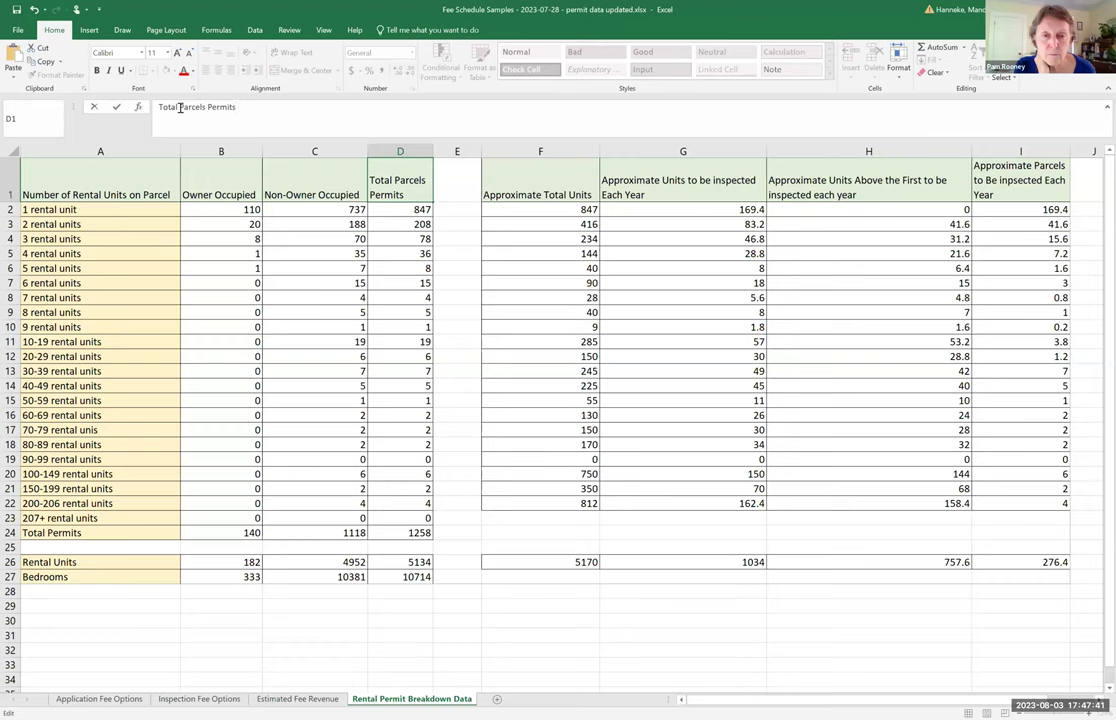
type(" ted")
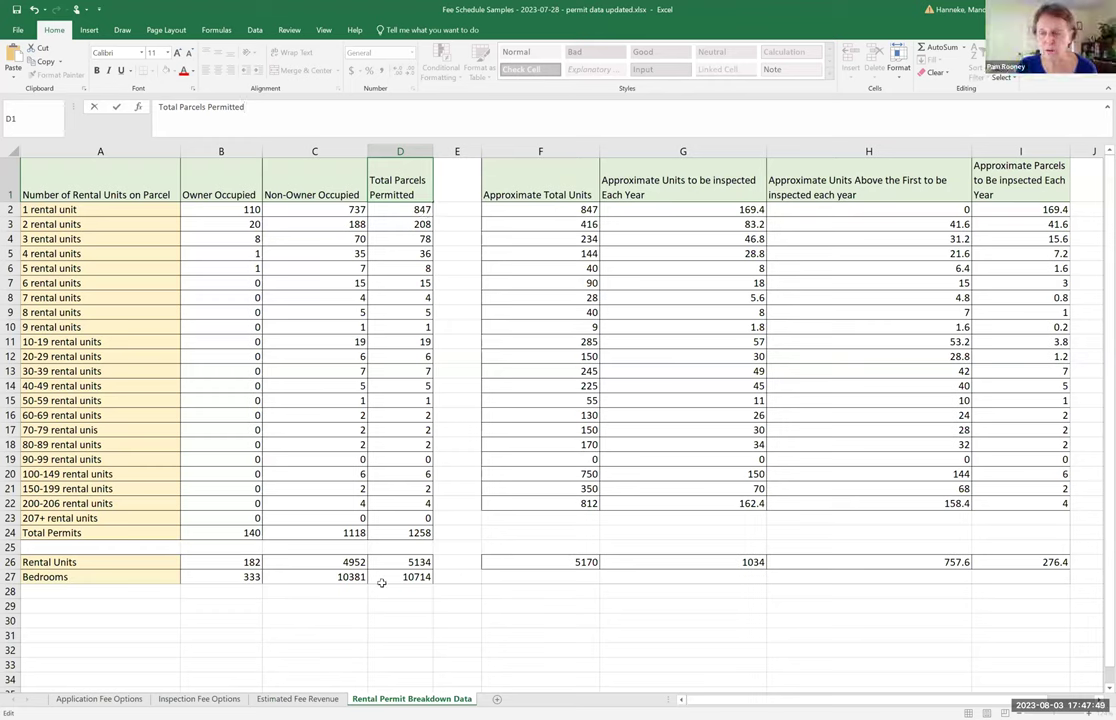
- Rename the "Total Permits" row label in A24 to "Total Parcels Permitted"
left_click(160, 533)
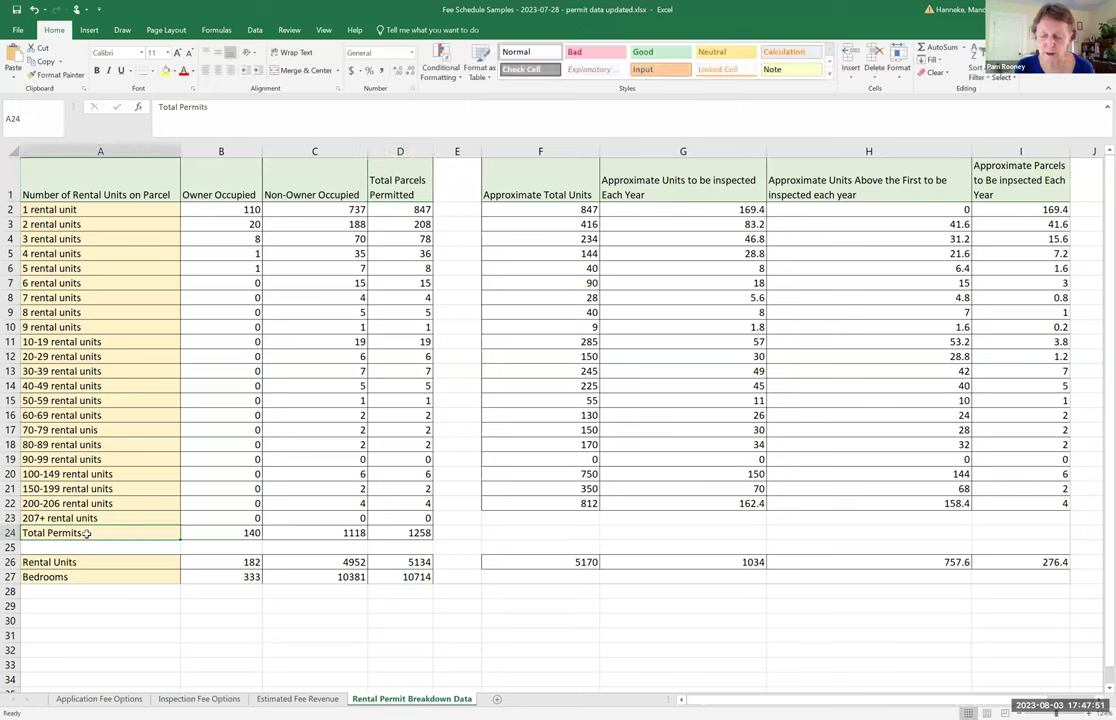
left_click(181, 106)
type("Parec")
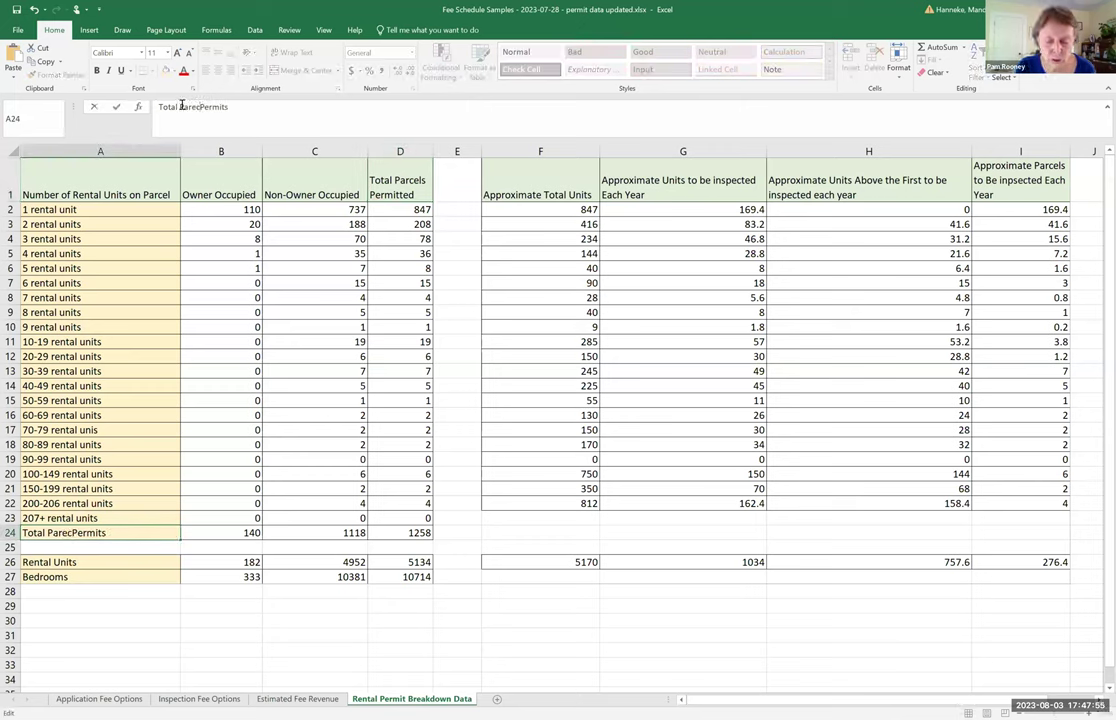
key("BackSpace")
key("BackSpace")
type("cels Permi")
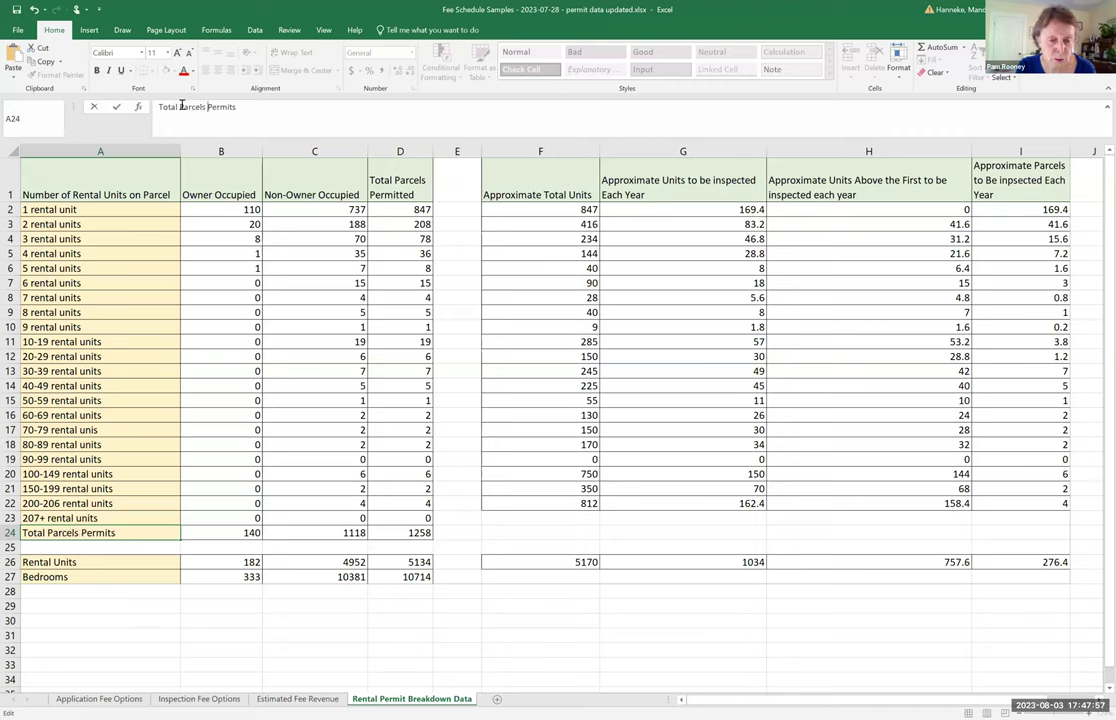
type("tted")
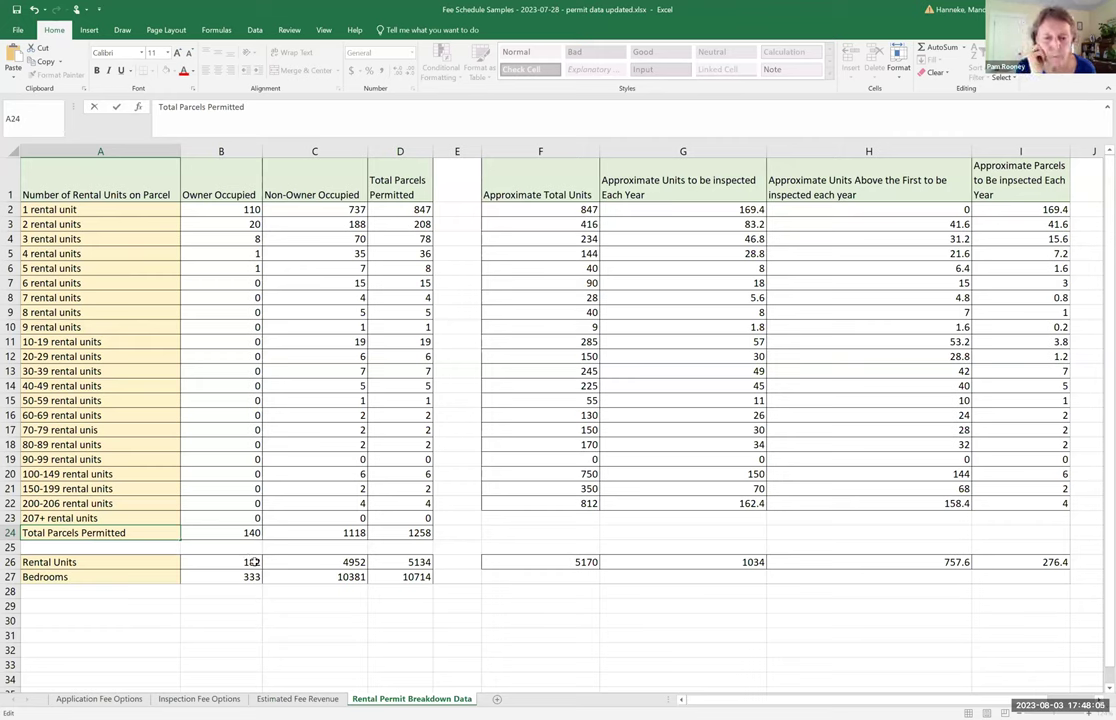
- Try to calculate the owner-occupied rental units in B26 as the sum of B2 through B24
left_click(252, 563)
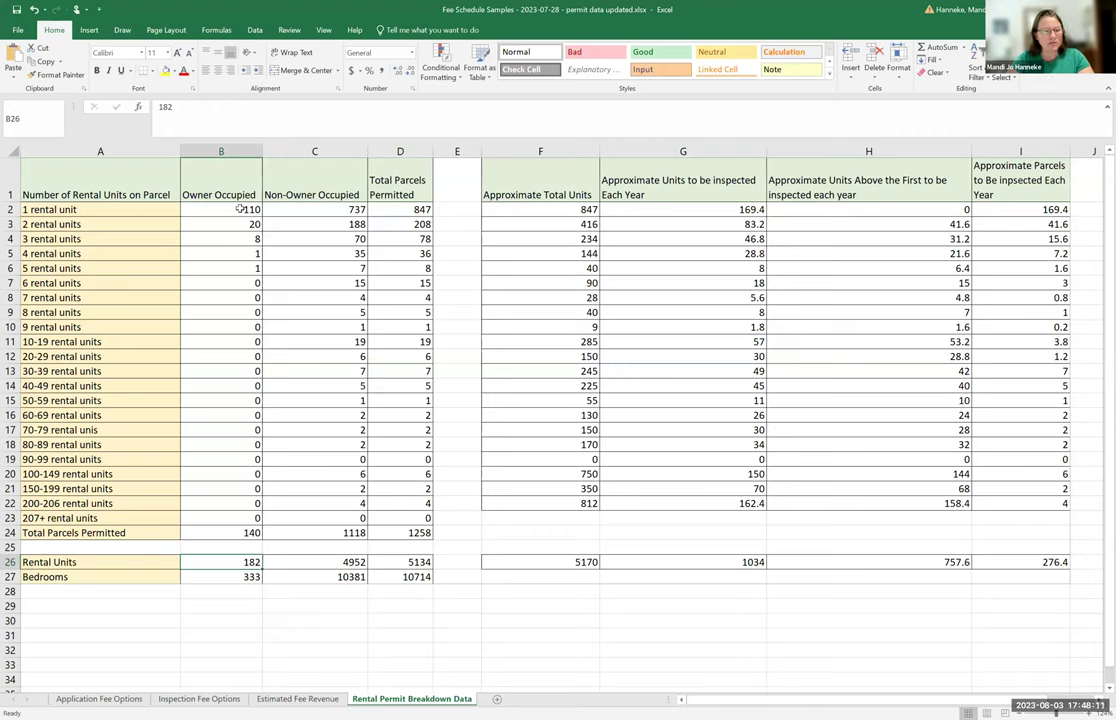
left_click(157, 106)
double_click(160, 106)
type("=SUM")
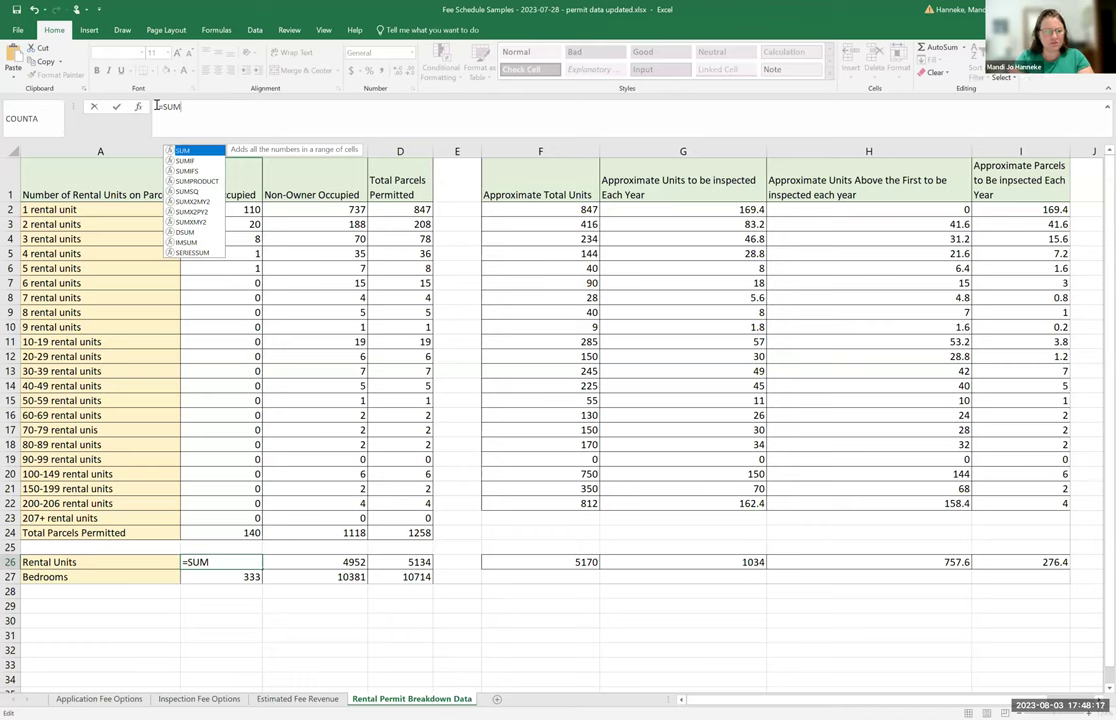
type("(")
left_click(210, 209)
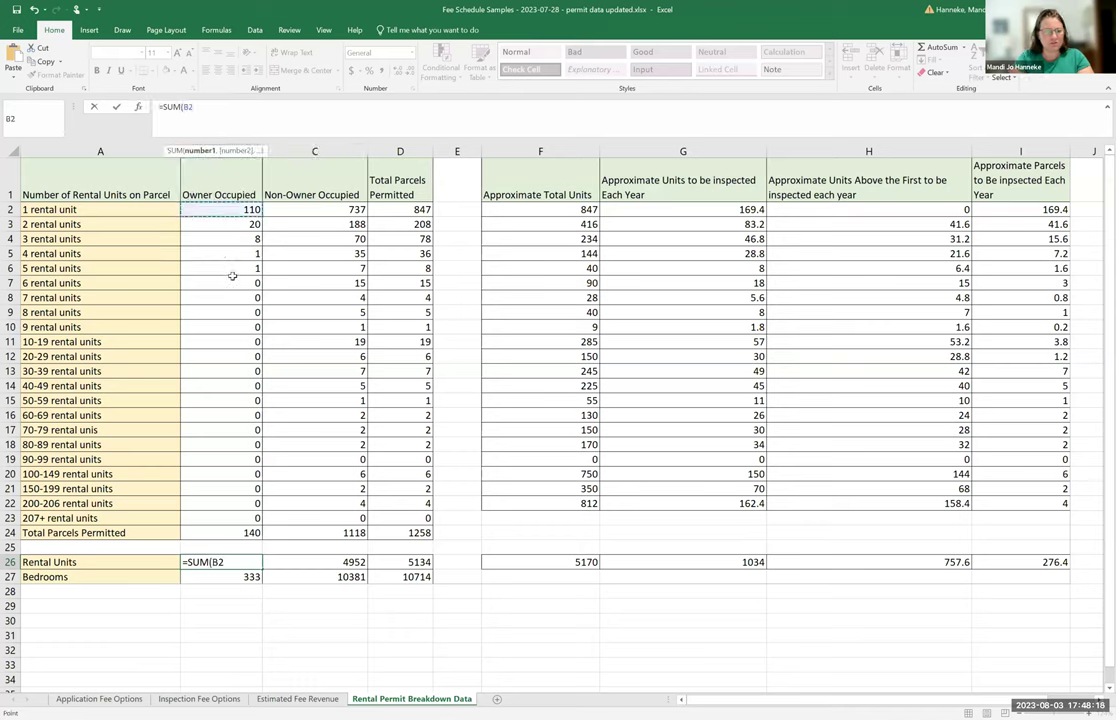
left_click(233, 531, "shift")
key("Return")
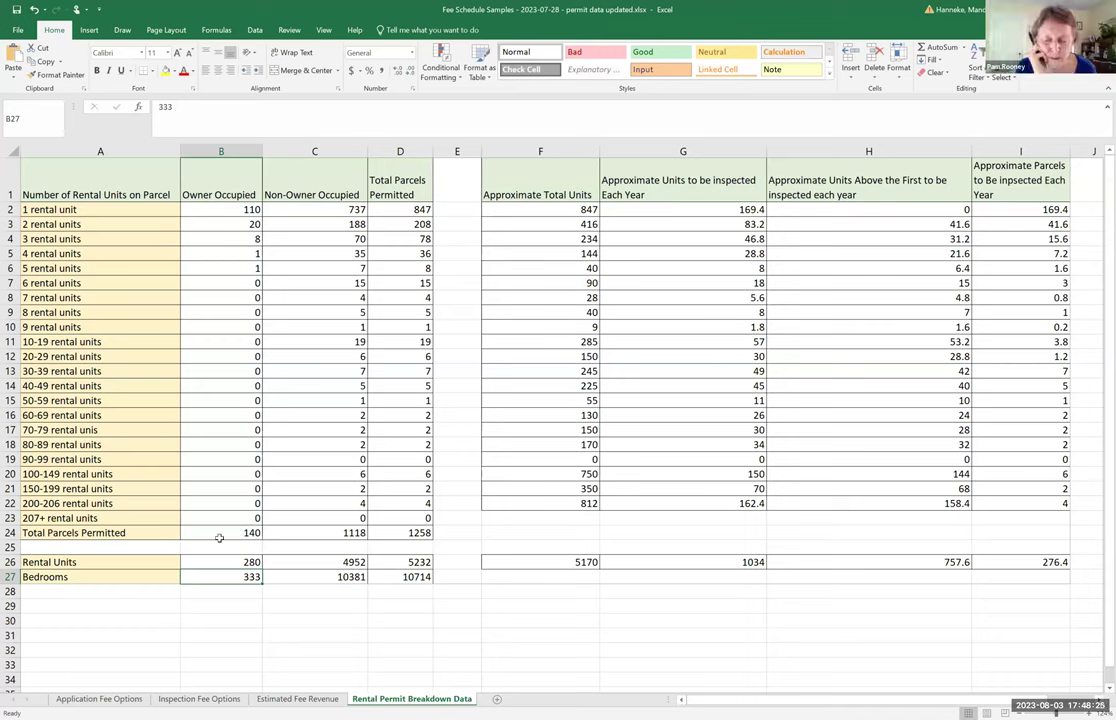
- Restore the owner-occupied rental units value in B26 to 182 in place of the sum formula
left_click(242, 562)
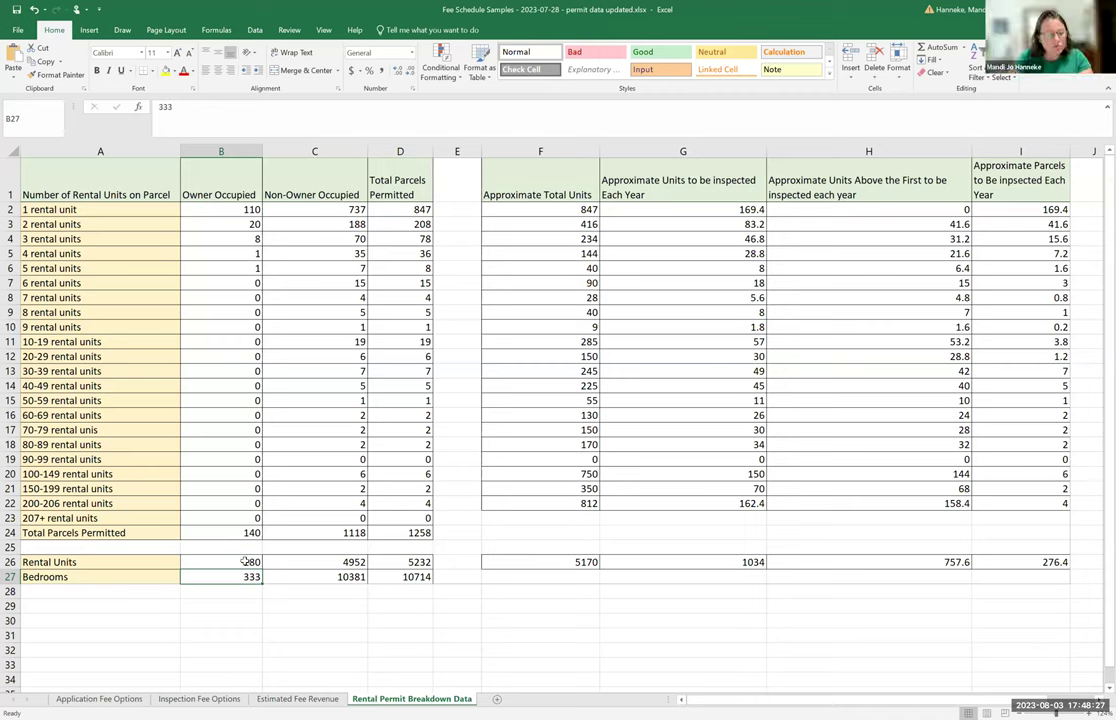
type("182")
key("ctrl+Return")
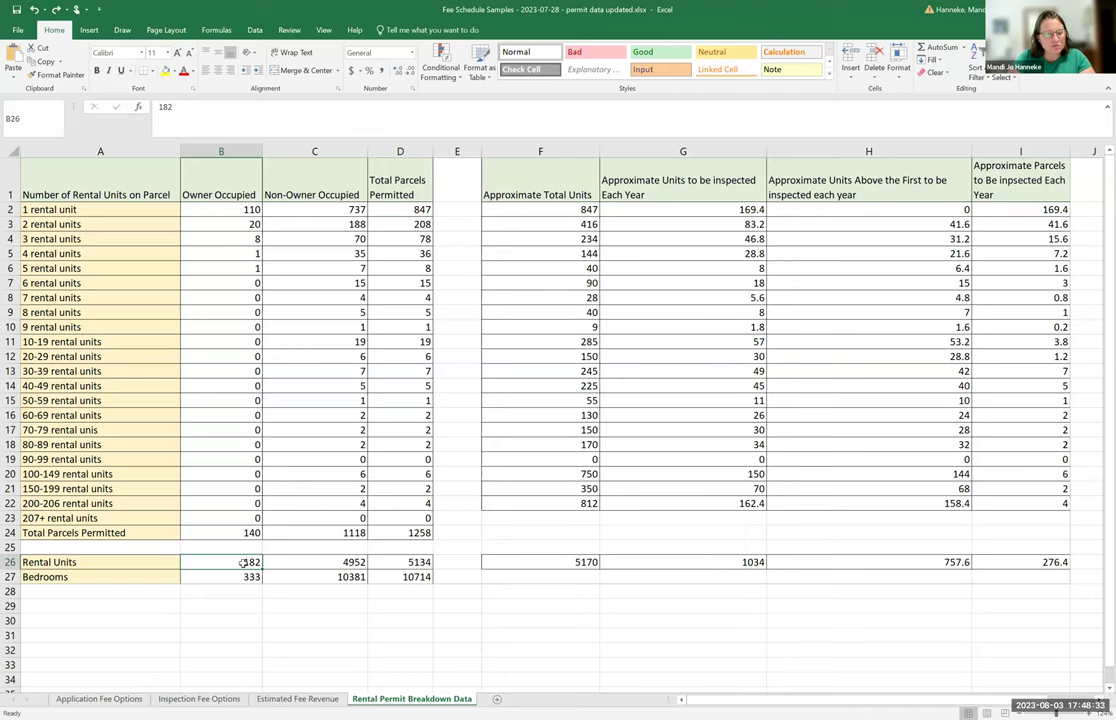
- Review the owner-occupied parcel counts and set the owner-occupied rental units value in B26 to 183
left_click(224, 209)
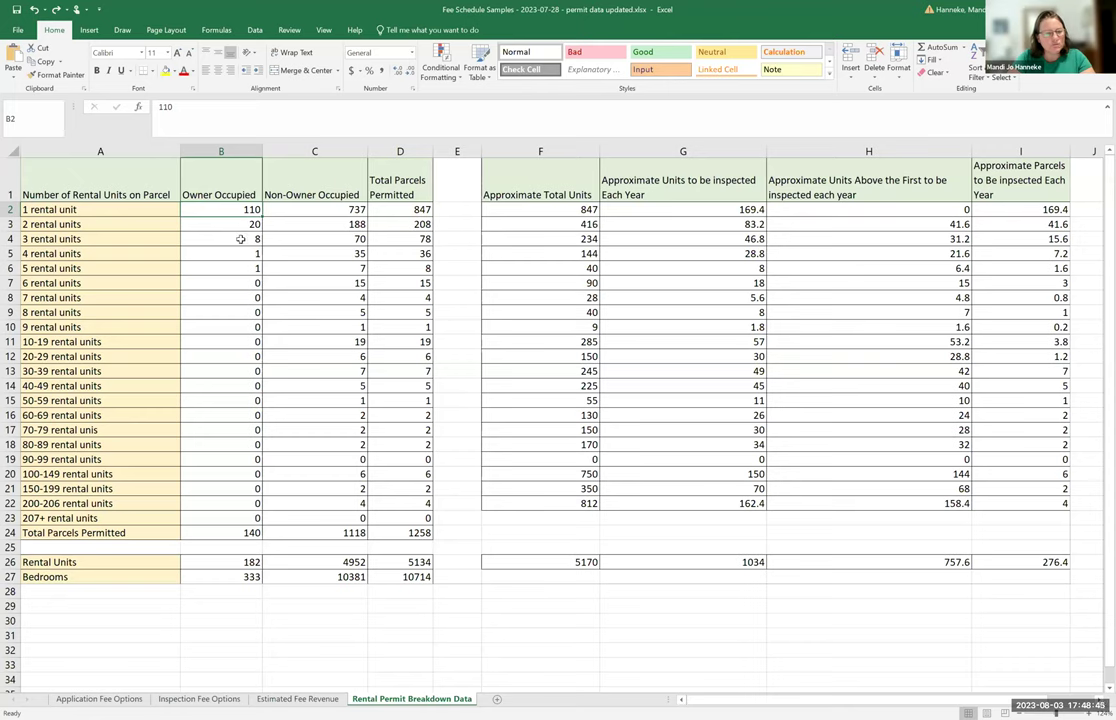
left_click(241, 240)
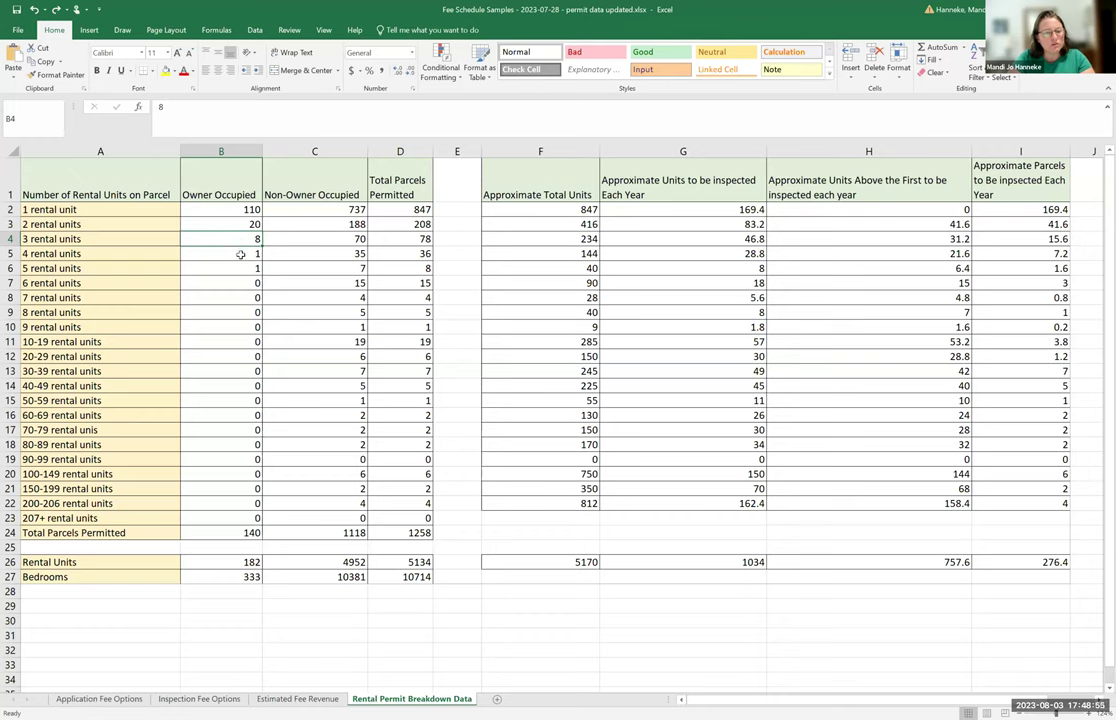
left_click(247, 563)
type("183")
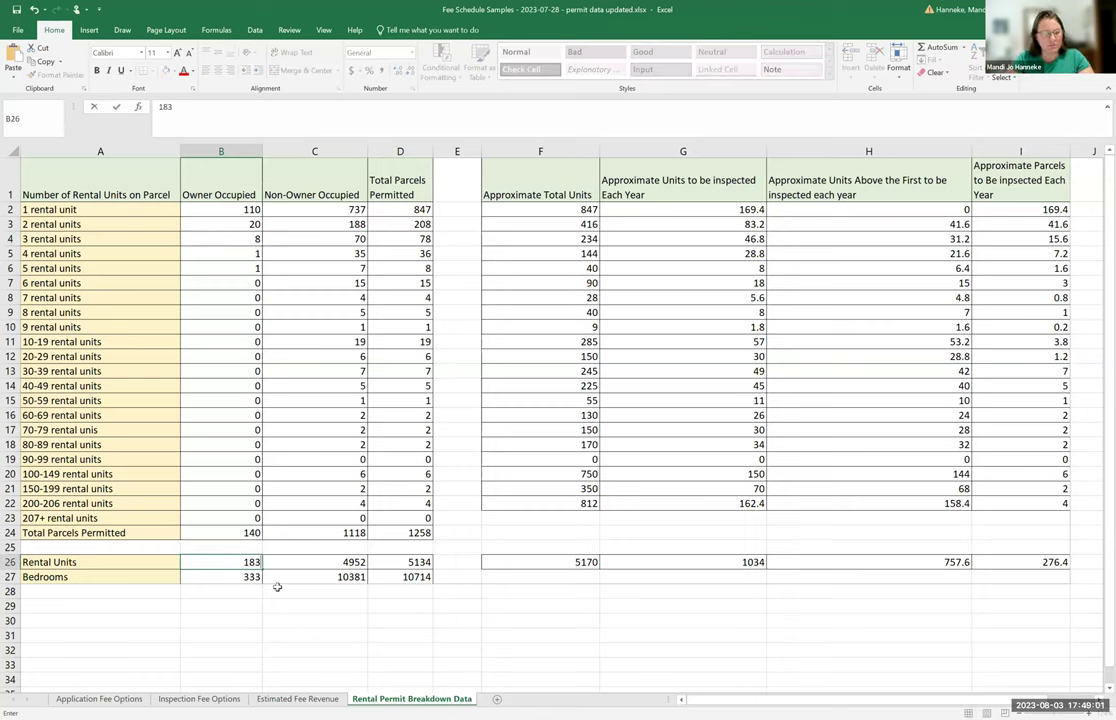
key("Return")
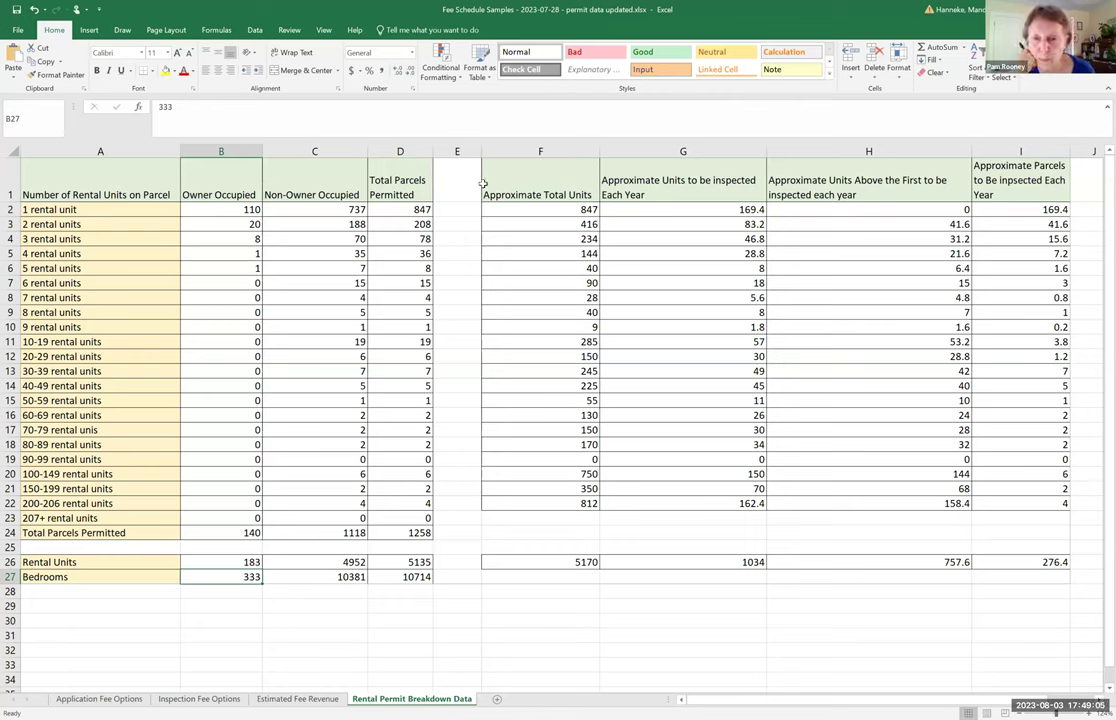
- Examine the Estimated Fee Revenue, Inspection Fee Options and Application Fee Options sheets, comparing their fees, unit counts and totals
left_click(857, 185)
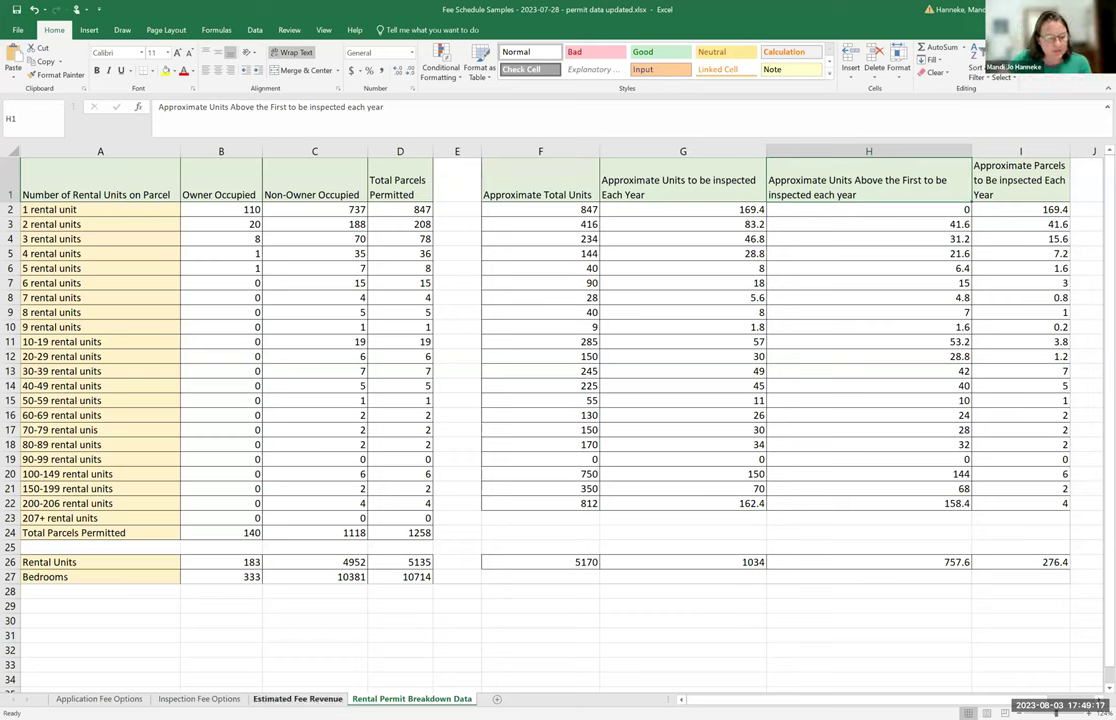
left_click(276, 700)
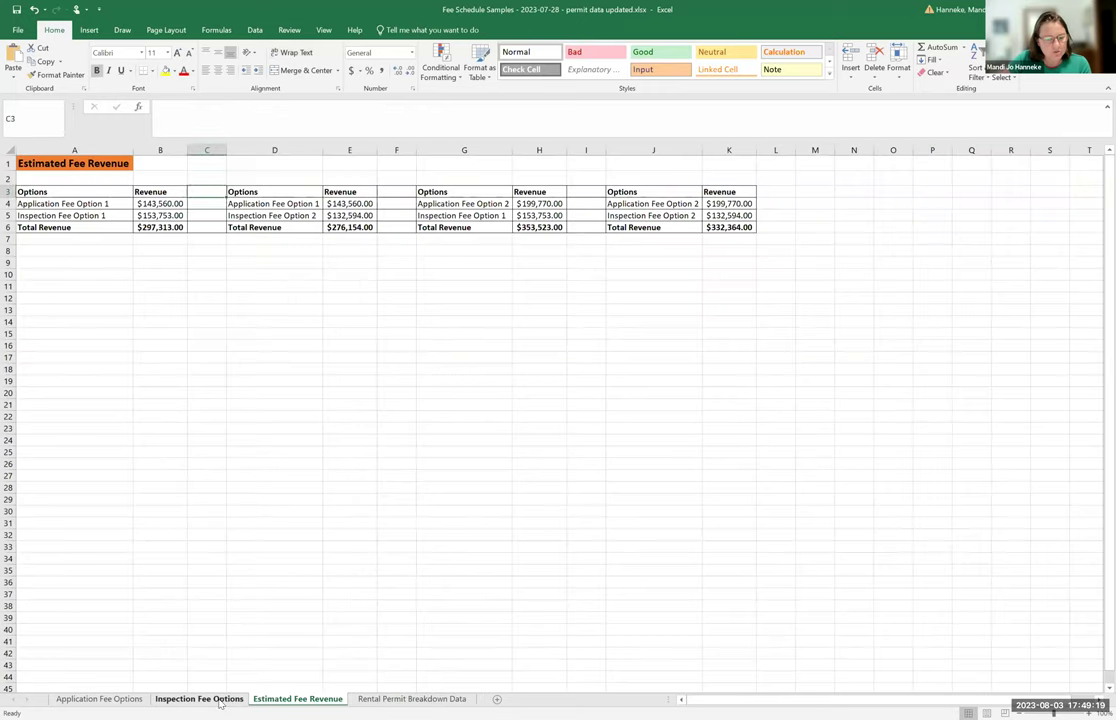
left_click(199, 699)
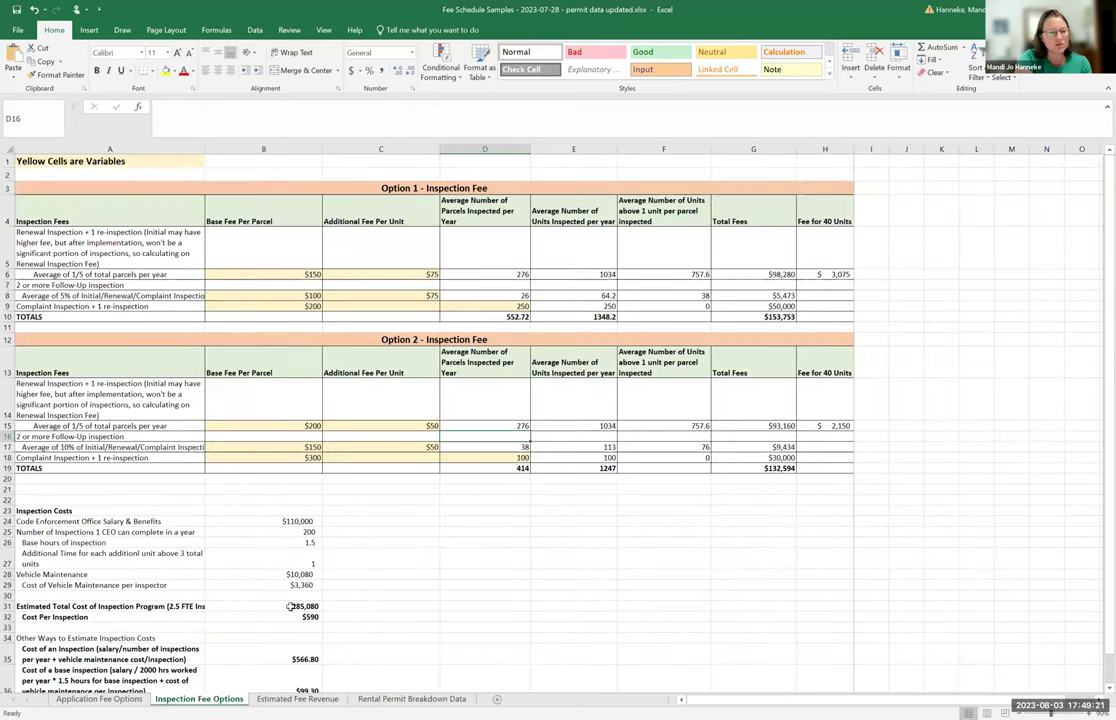
scroll(290, 606, "up", 3)
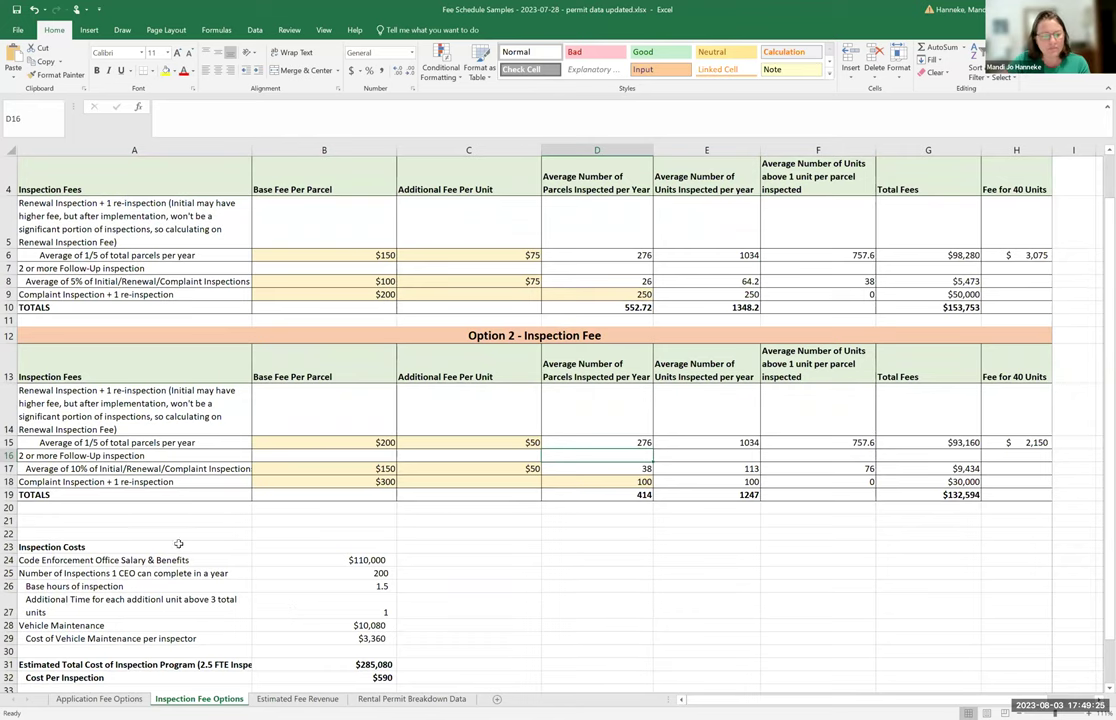
left_click(107, 700)
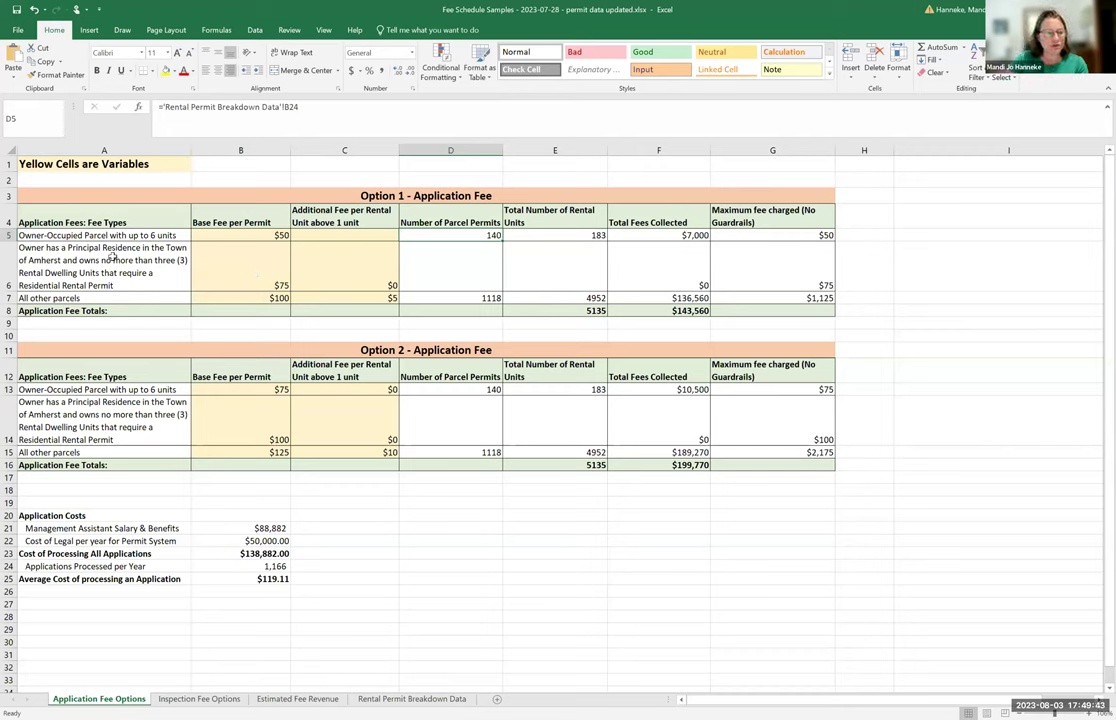
left_click(199, 698)
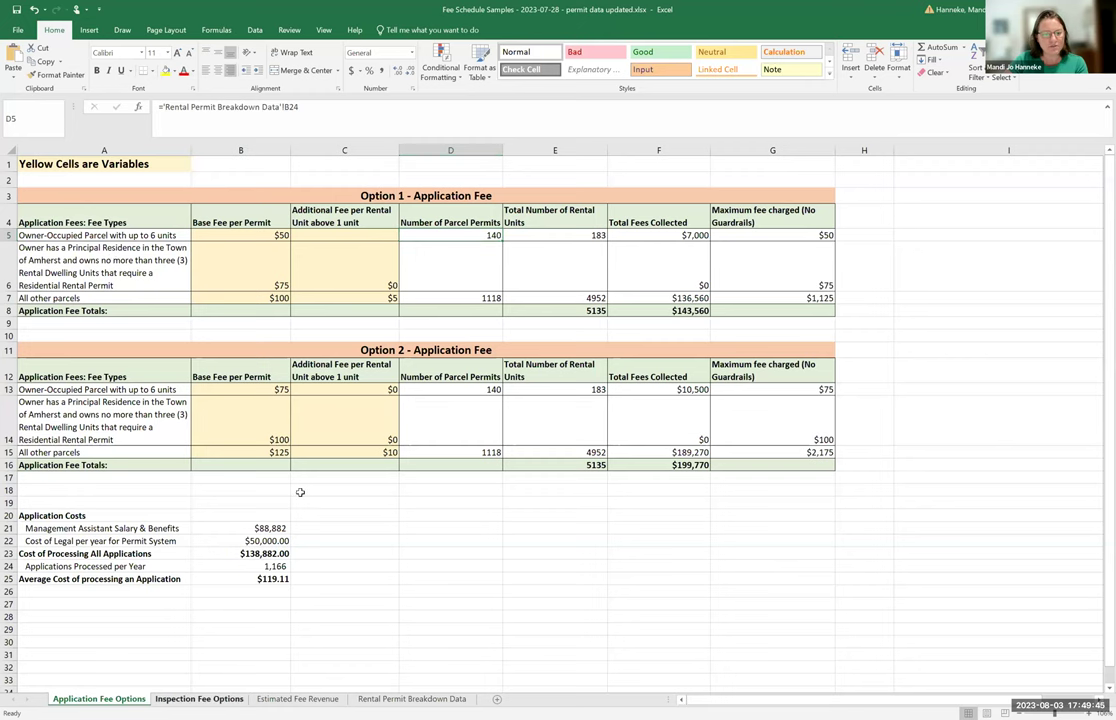
left_click(498, 283)
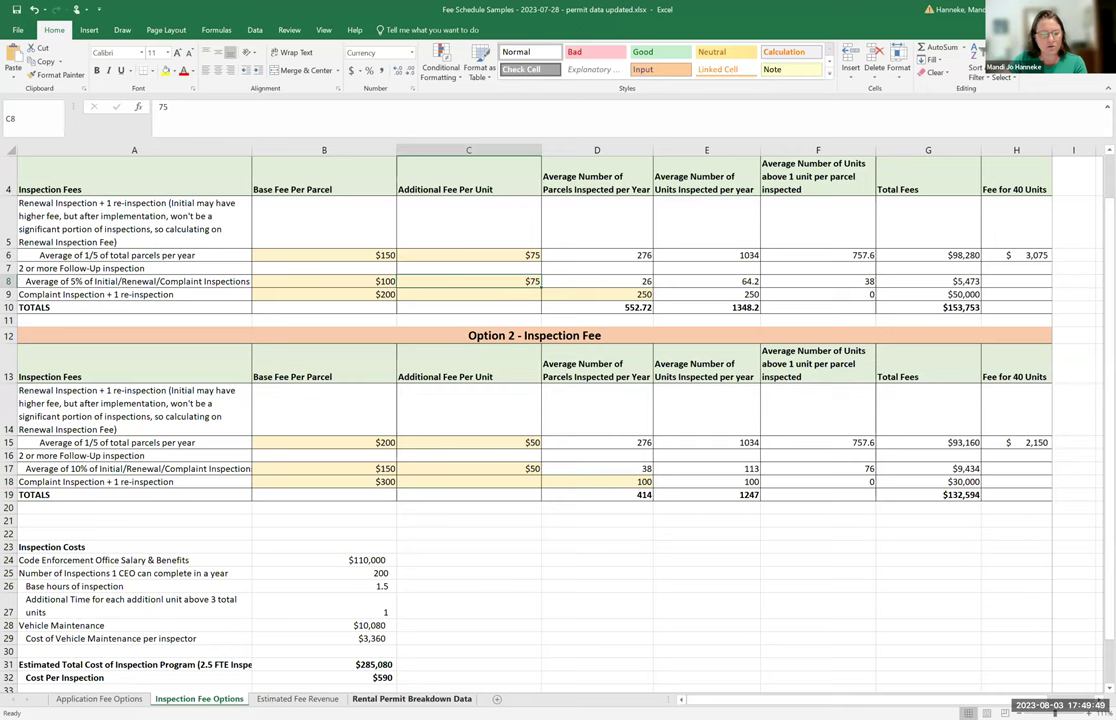
- Check the parcels-to-be-inspected heading on the Rental Permit Breakdown Data sheet and the base fees per parcel of both inspection fee options
left_click(411, 698)
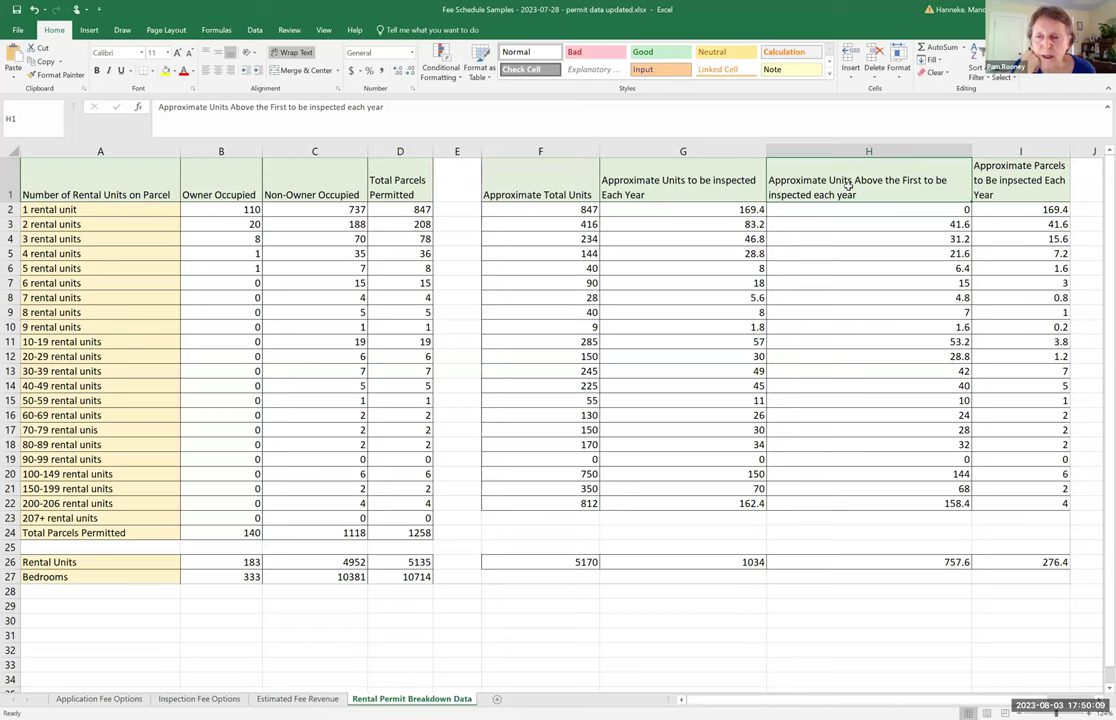
left_click(1009, 186)
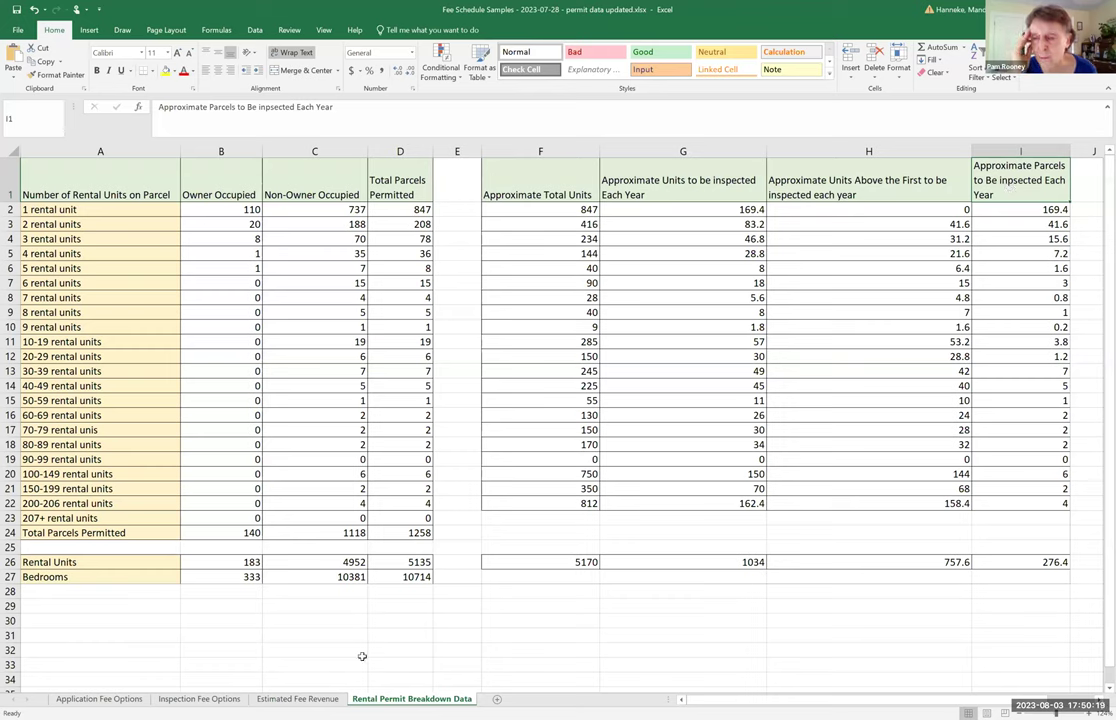
left_click(196, 699)
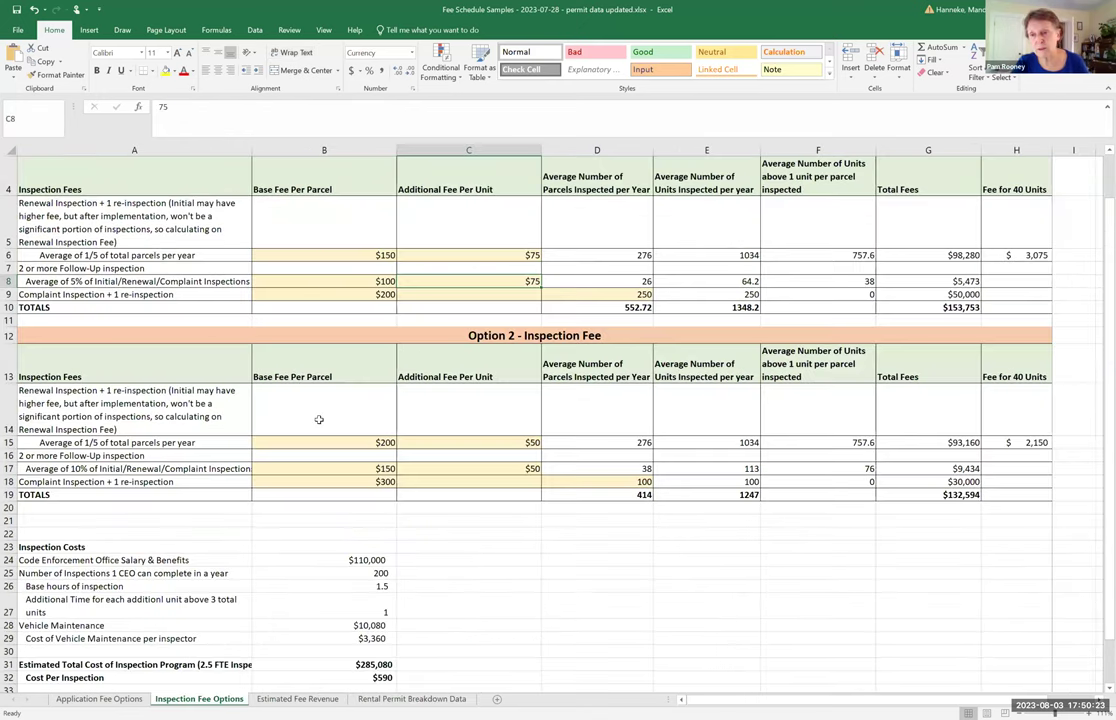
left_click_drag(333, 485, 324, 454)
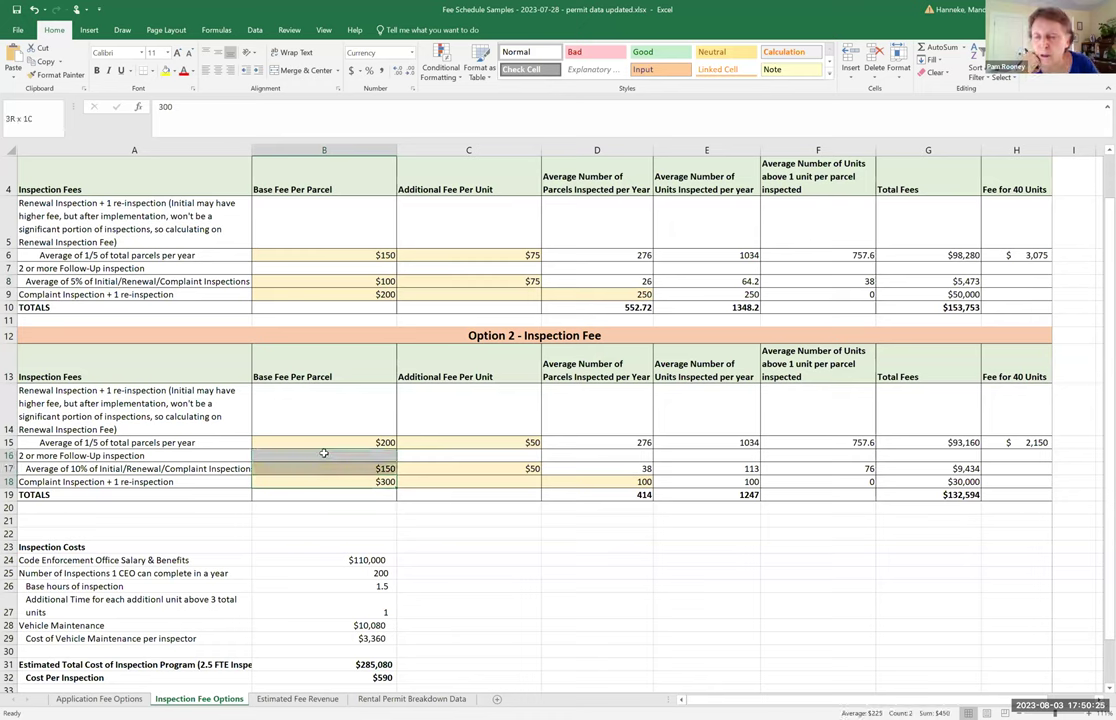
left_click(350, 442)
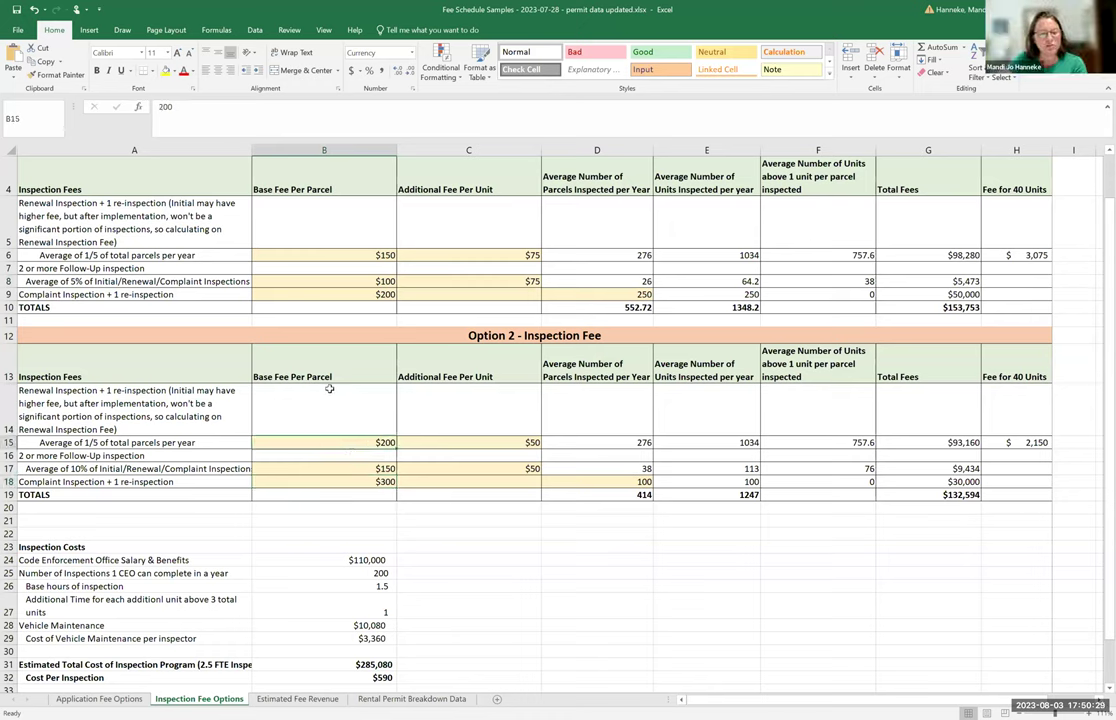
left_click(355, 255)
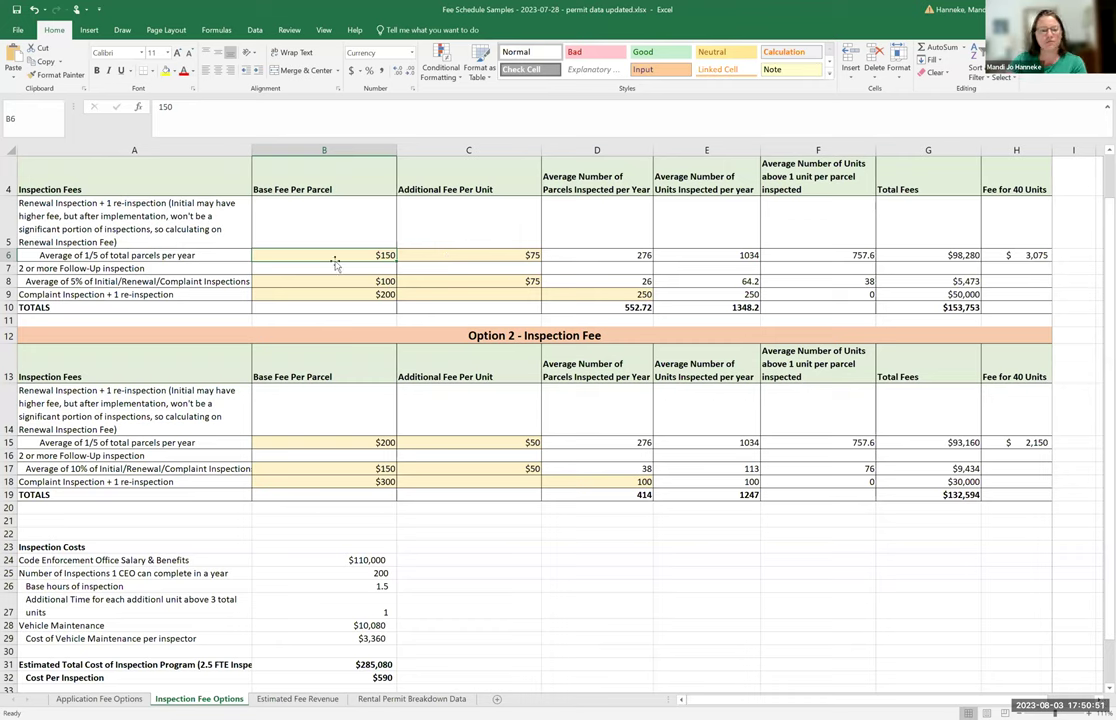
mouse_move(333, 256)
left_mouse_down()
mouse_move(450, 253)
mouse_move(355, 255)
left_mouse_up()
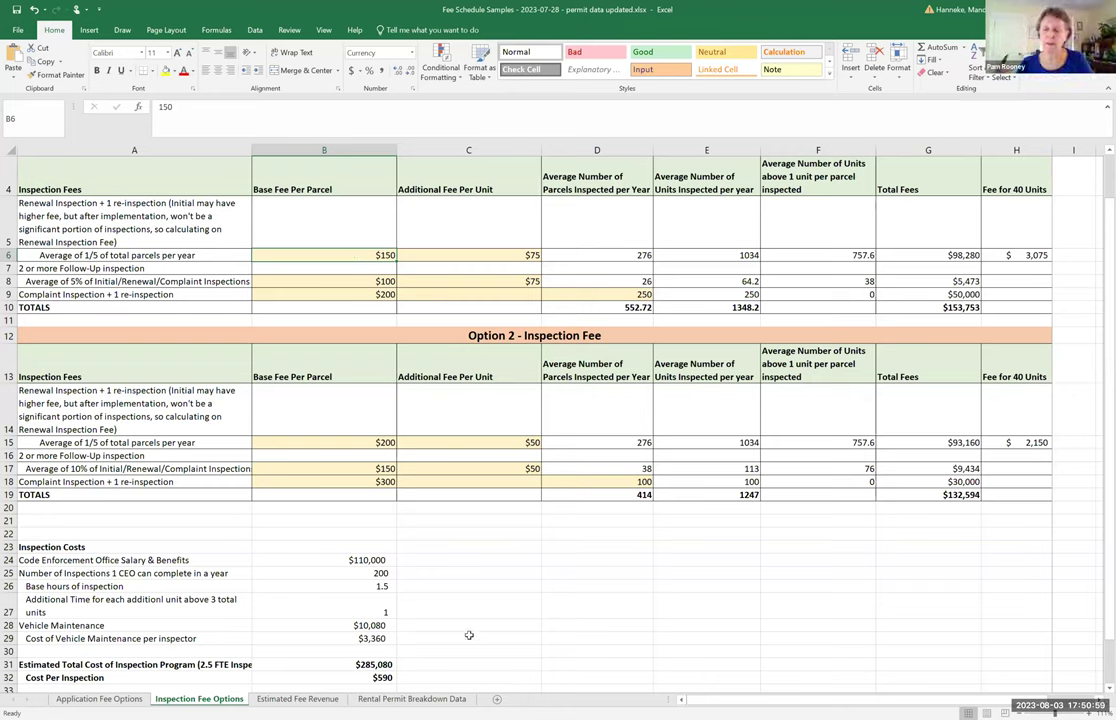
- Look over the Rental Permit Breakdown Data sheet and bring up the Application Fee Options sheet
left_click(410, 698)
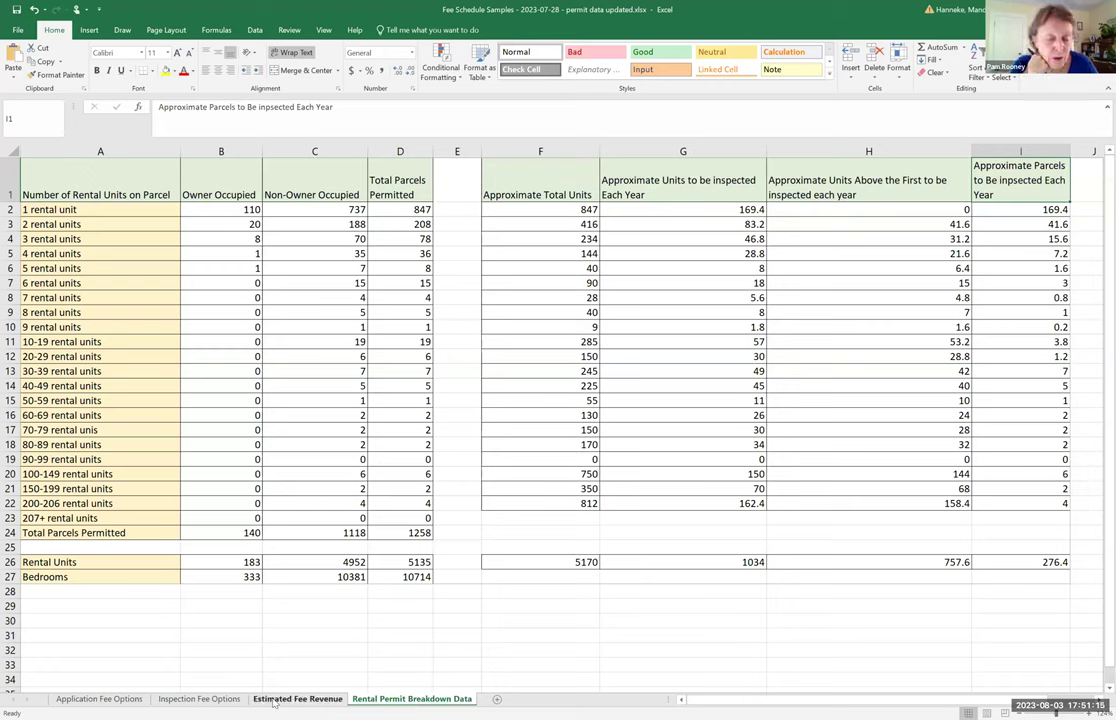
left_click(99, 699)
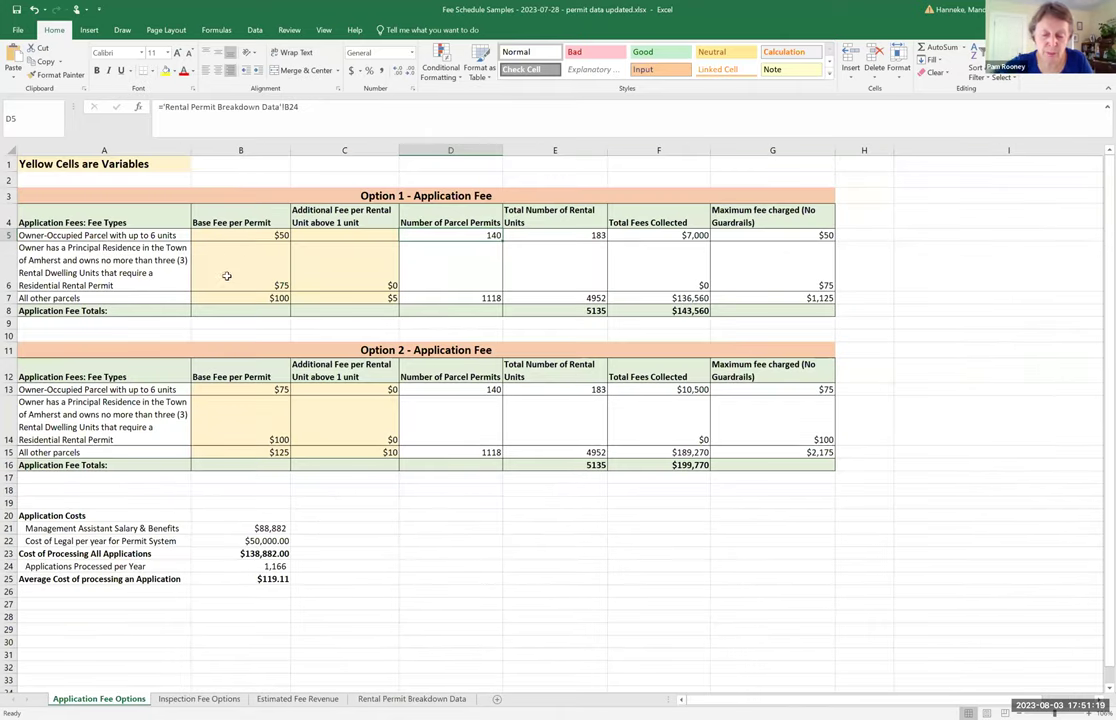
- Examine Option 1 on the Inspection Fee Options sheet, checking the additional fee per unit, yearly parcels inspected and the yearly units total
left_click(199, 699)
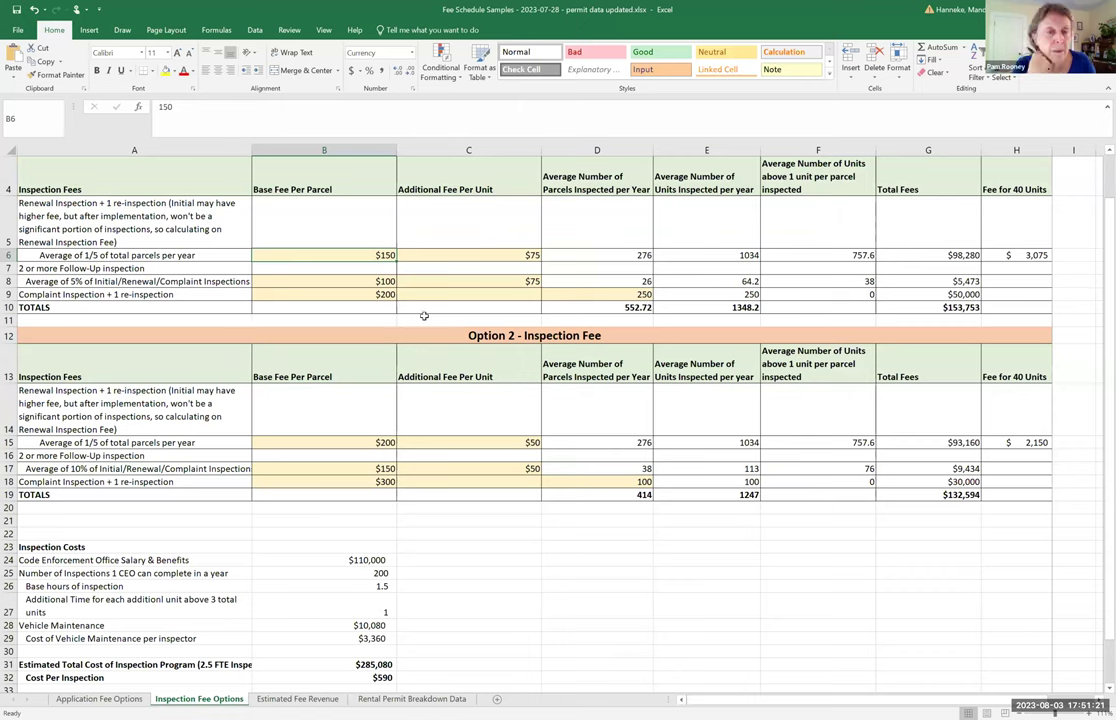
left_click(439, 258)
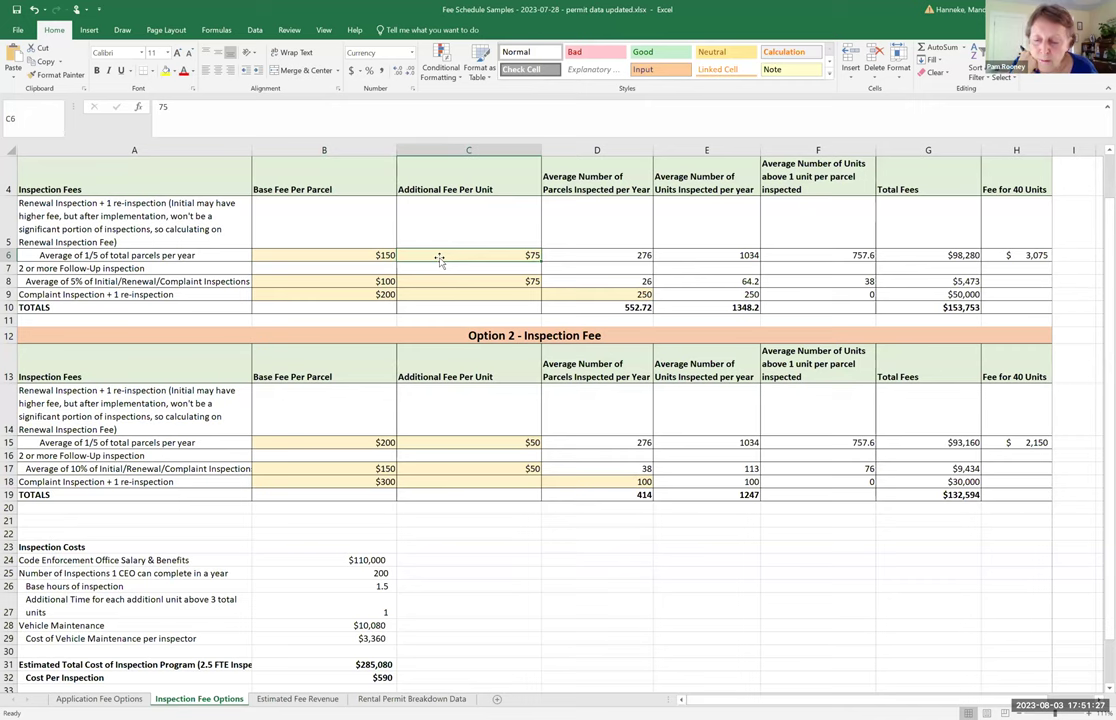
scroll(439, 259, "up", 1)
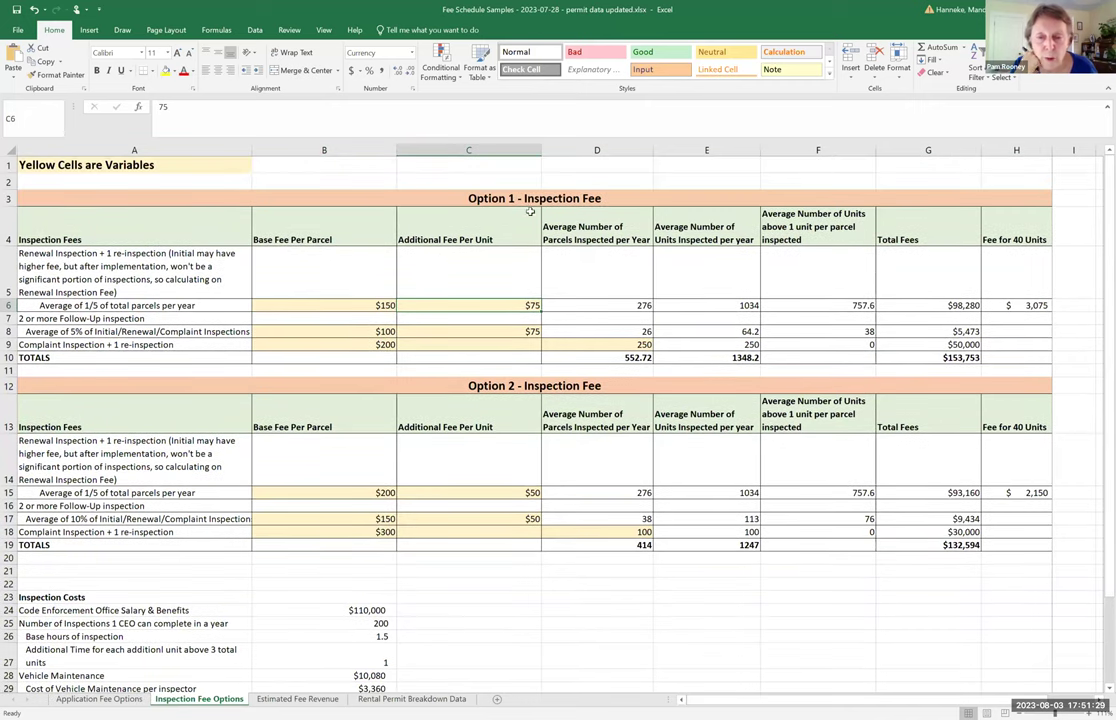
left_click(612, 305)
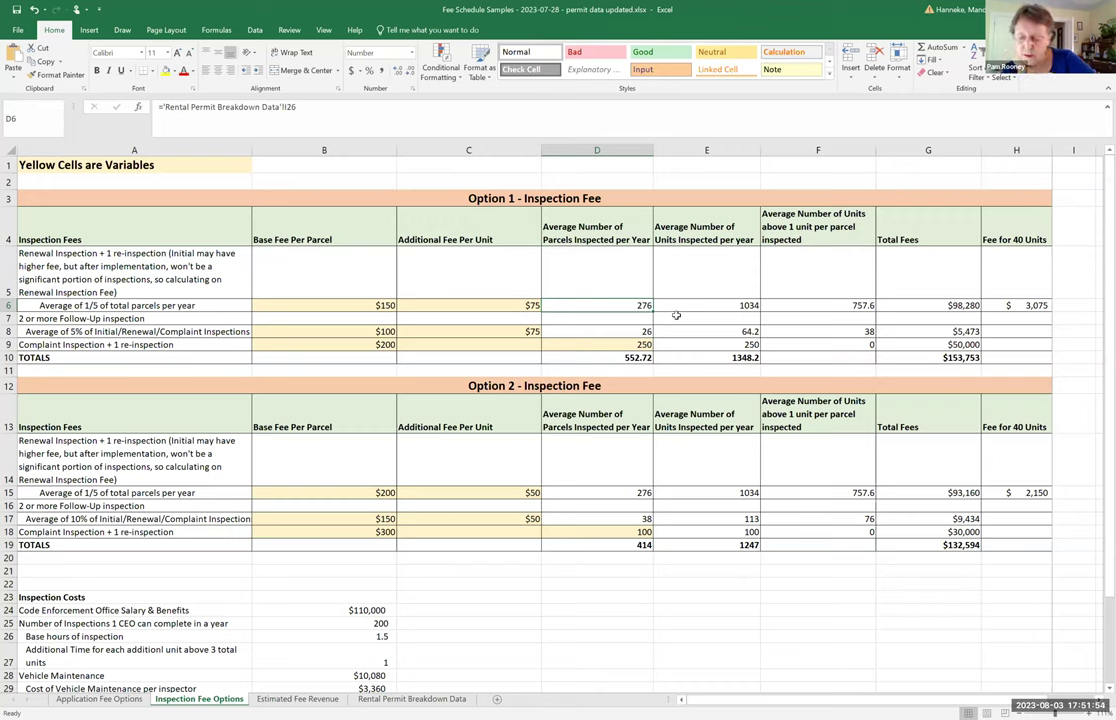
left_click(716, 358)
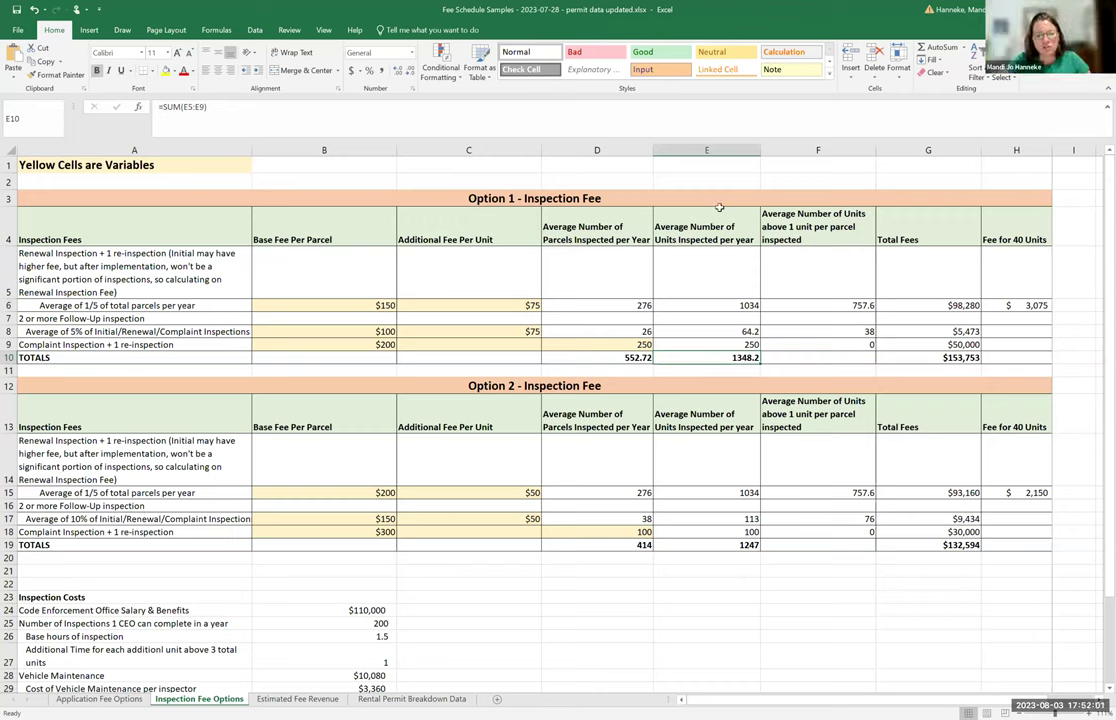
left_click_drag(712, 344, 718, 311)
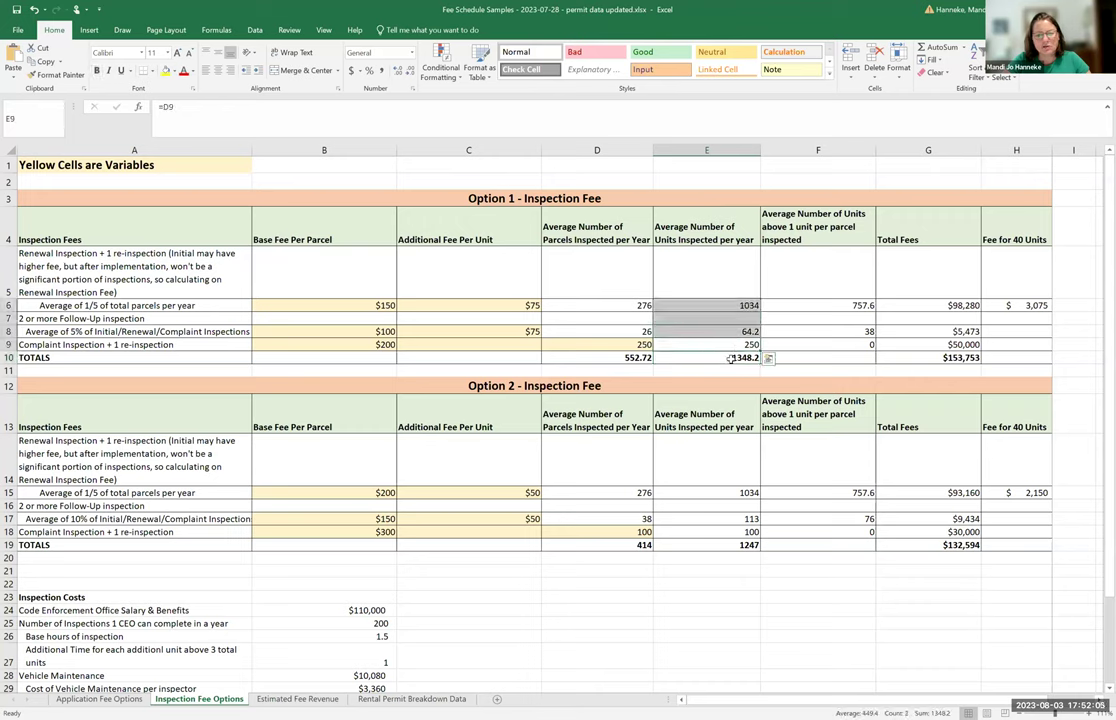
key("Down")
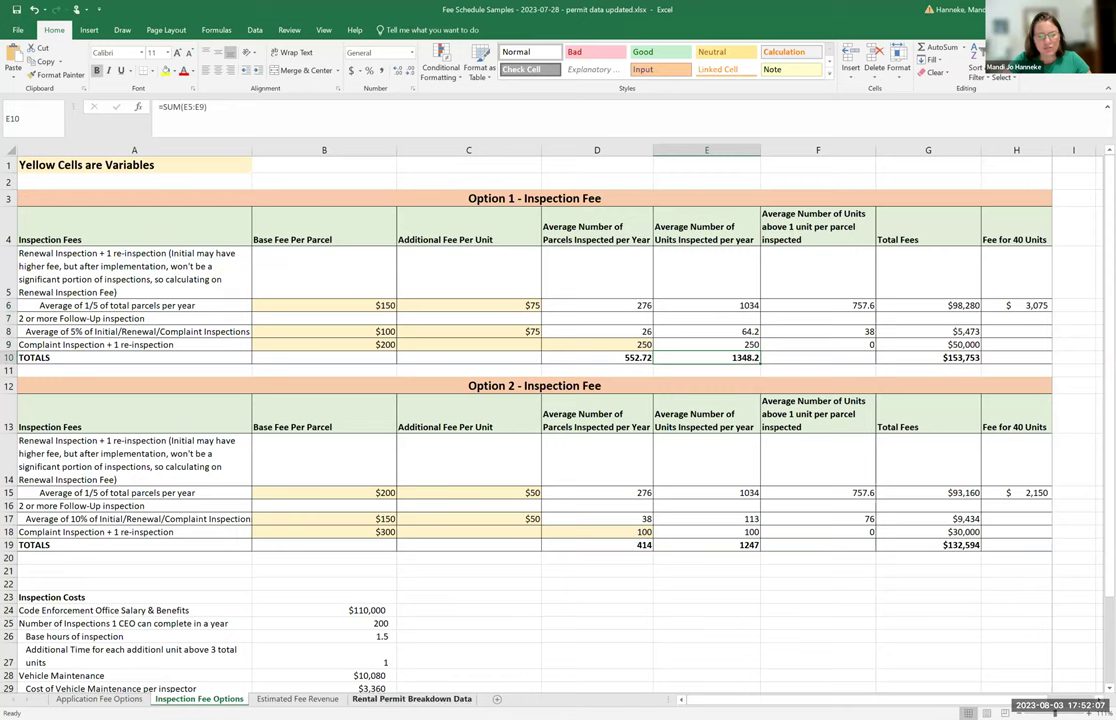
- Trace Option 1's yearly units inspected in E6 to the approximate units total in G26 of the Rental Permit Breakdown Data sheet
left_click(412, 698)
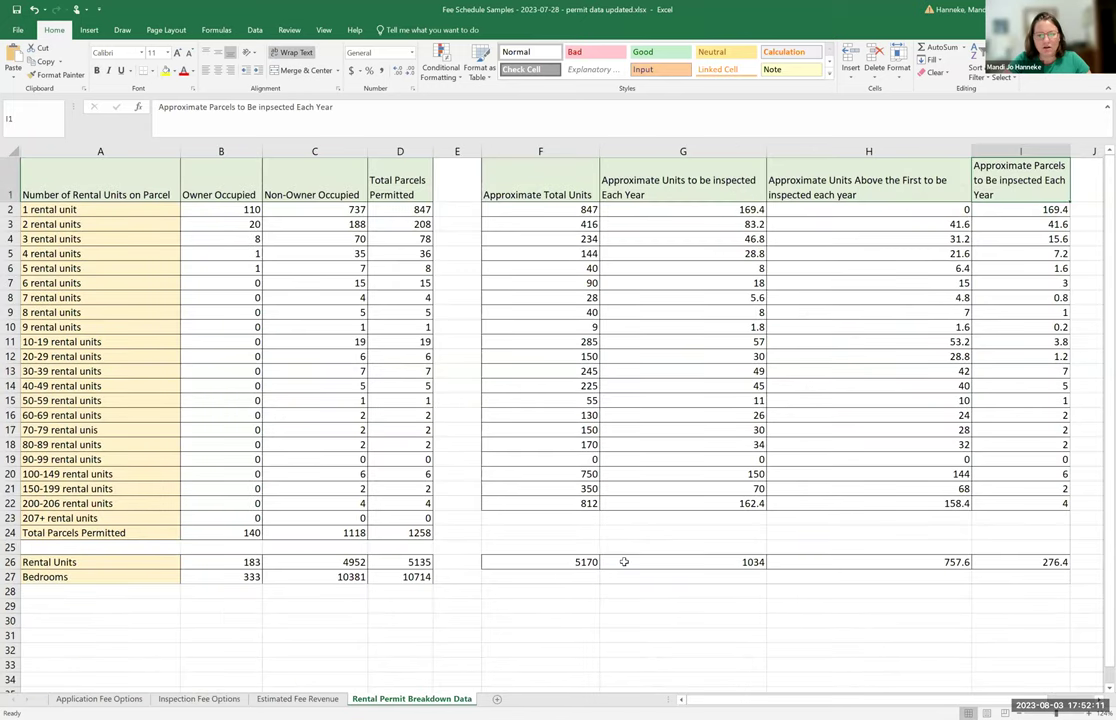
left_click(707, 565)
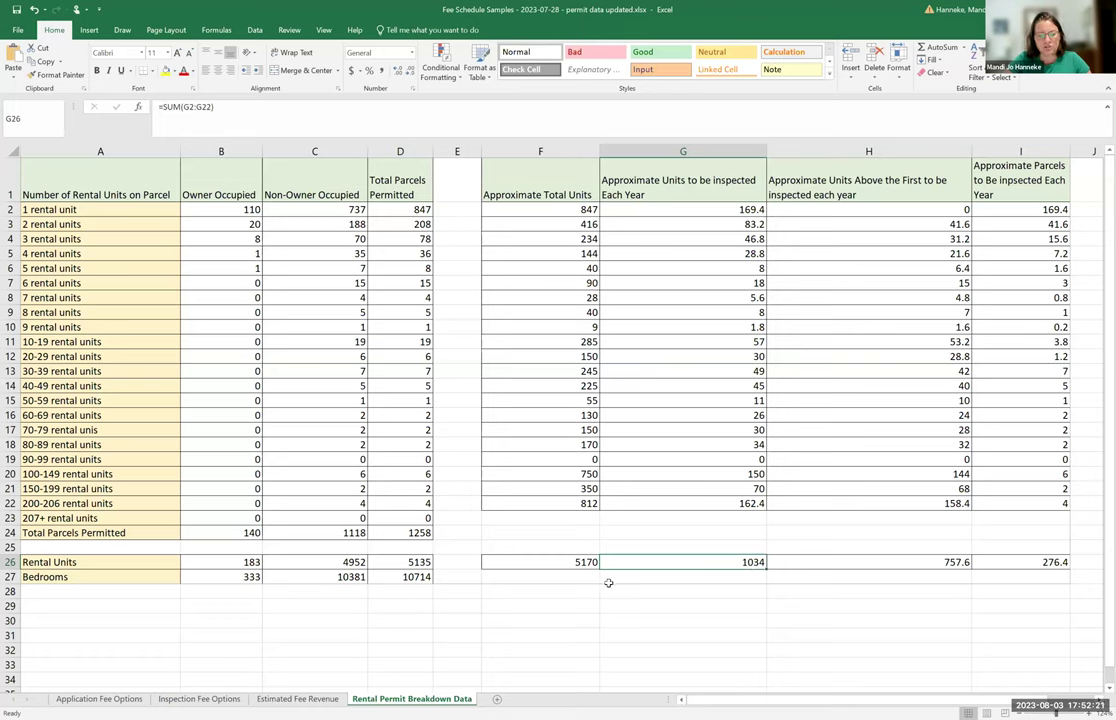
left_click(196, 700)
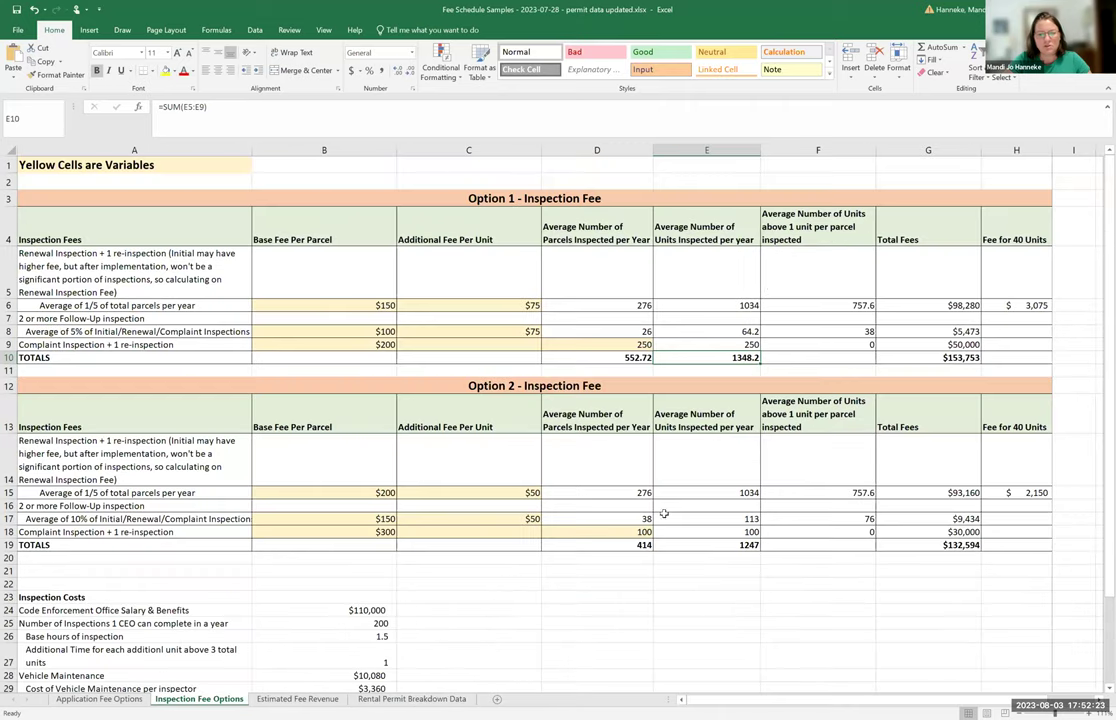
left_click(727, 304)
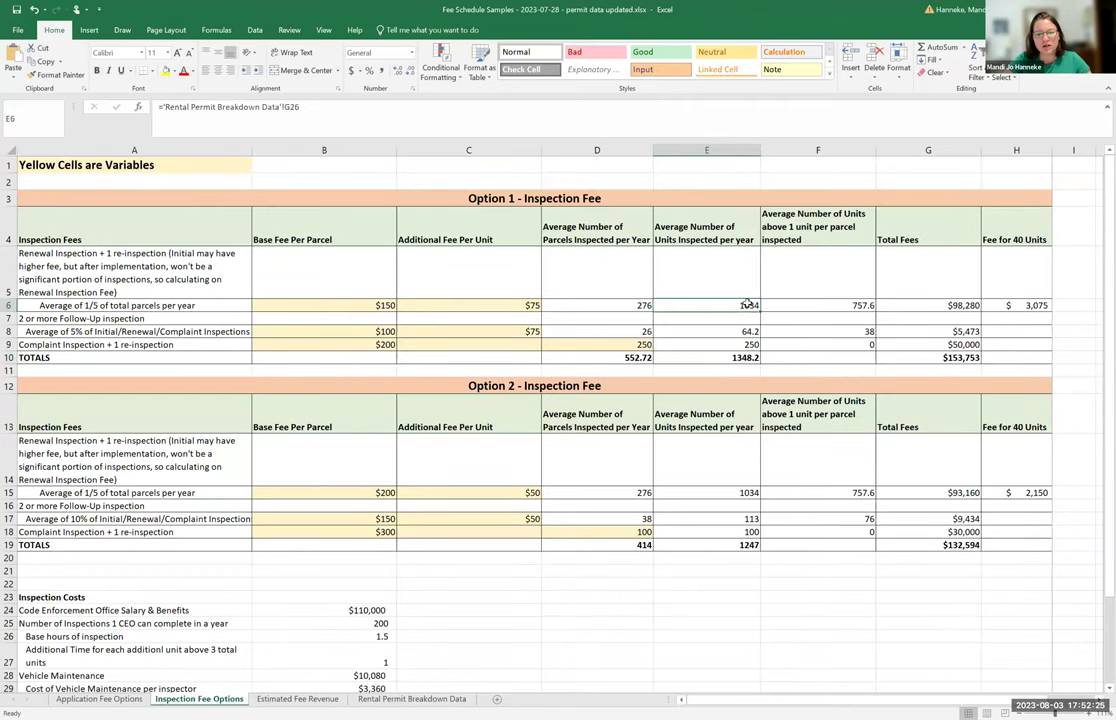
- Check how Option 1's renewal, follow-up and complaint unit counts in column E add up to the total in E10
left_click_drag(750, 331, 729, 343)
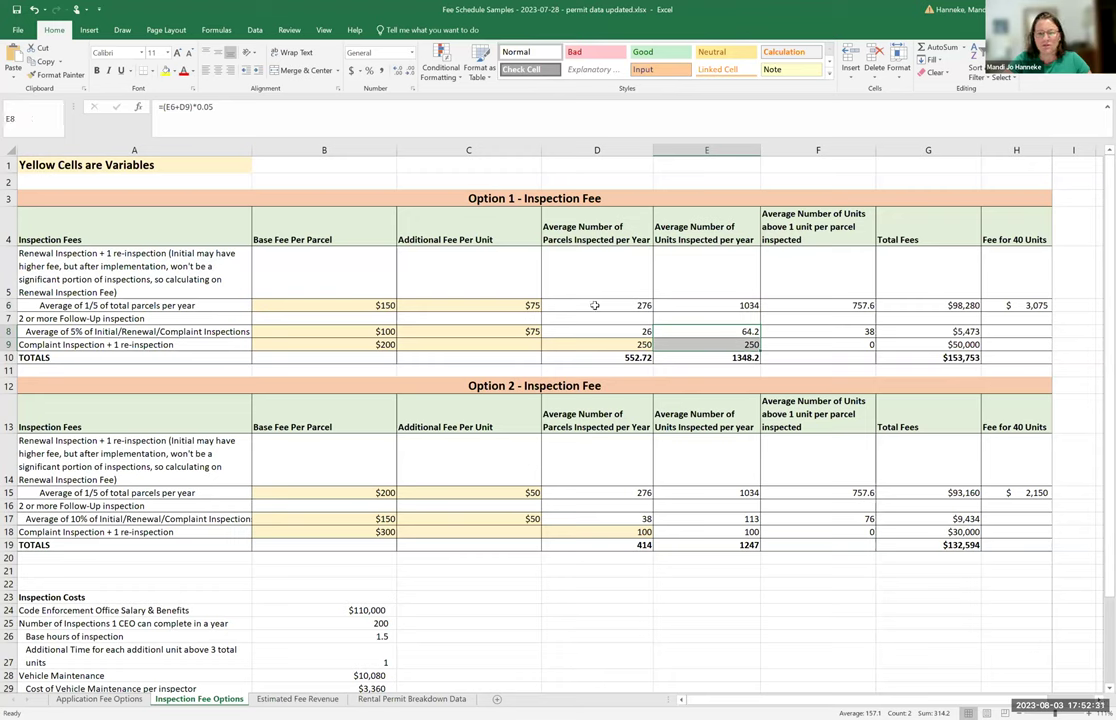
left_click(716, 307)
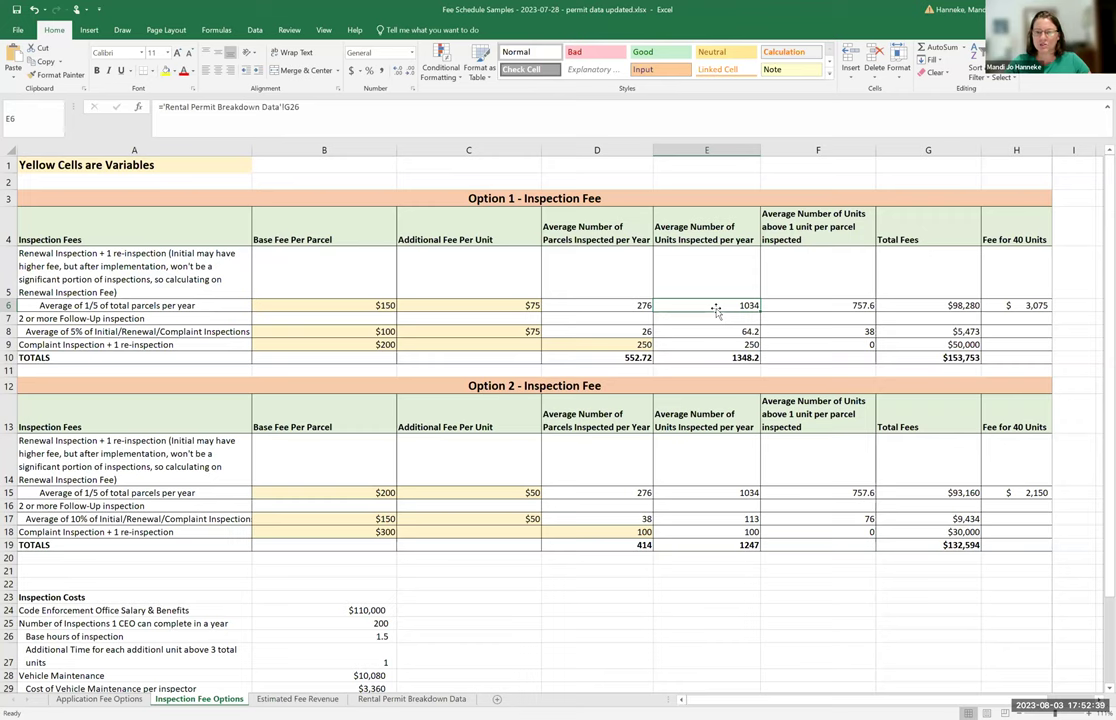
left_click(721, 331)
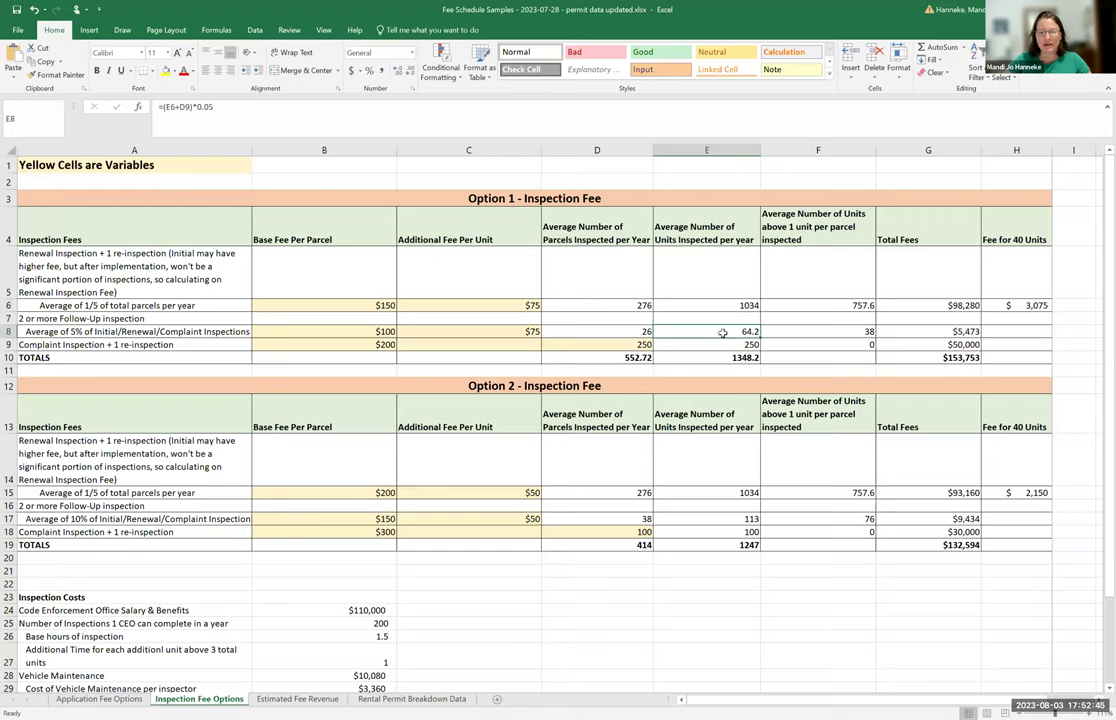
left_click(723, 344)
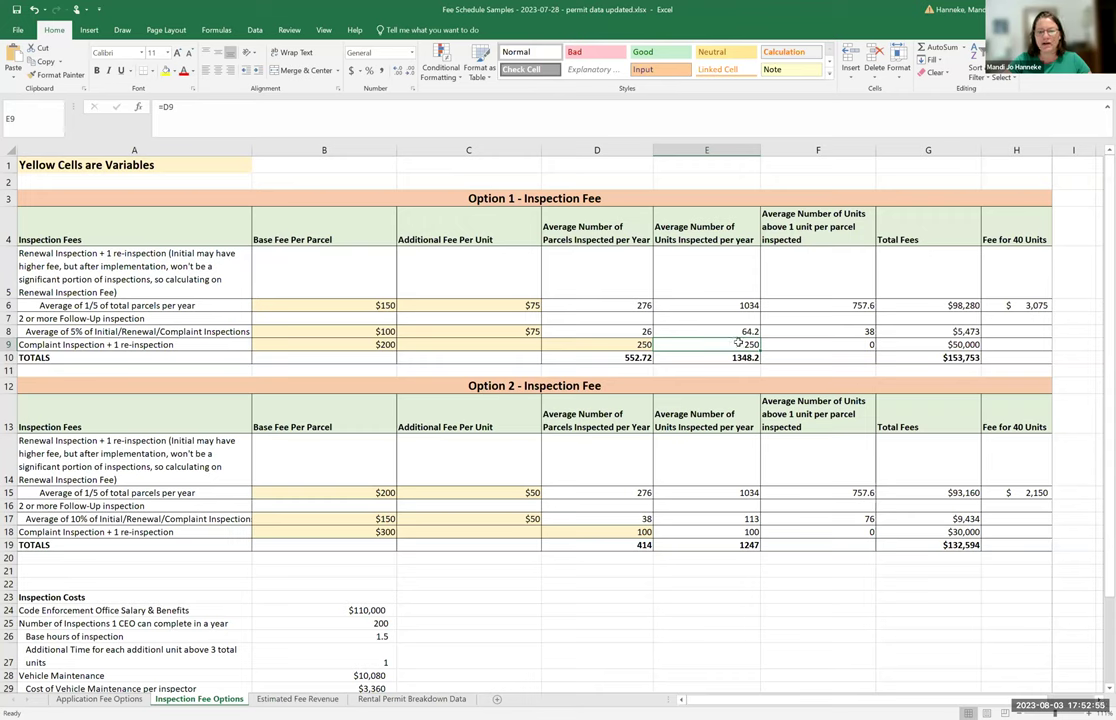
left_click(739, 358)
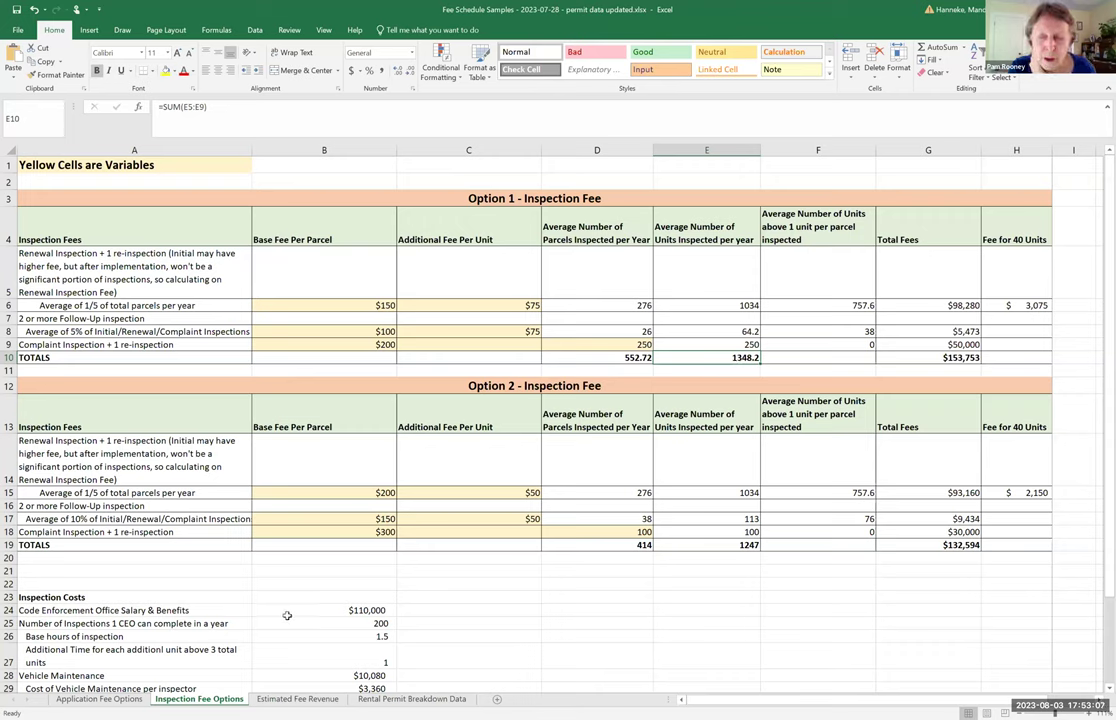
- Review the Inspection Costs section, checking the number of inspections one CEO can complete in a year
scroll(287, 615, "down", 1)
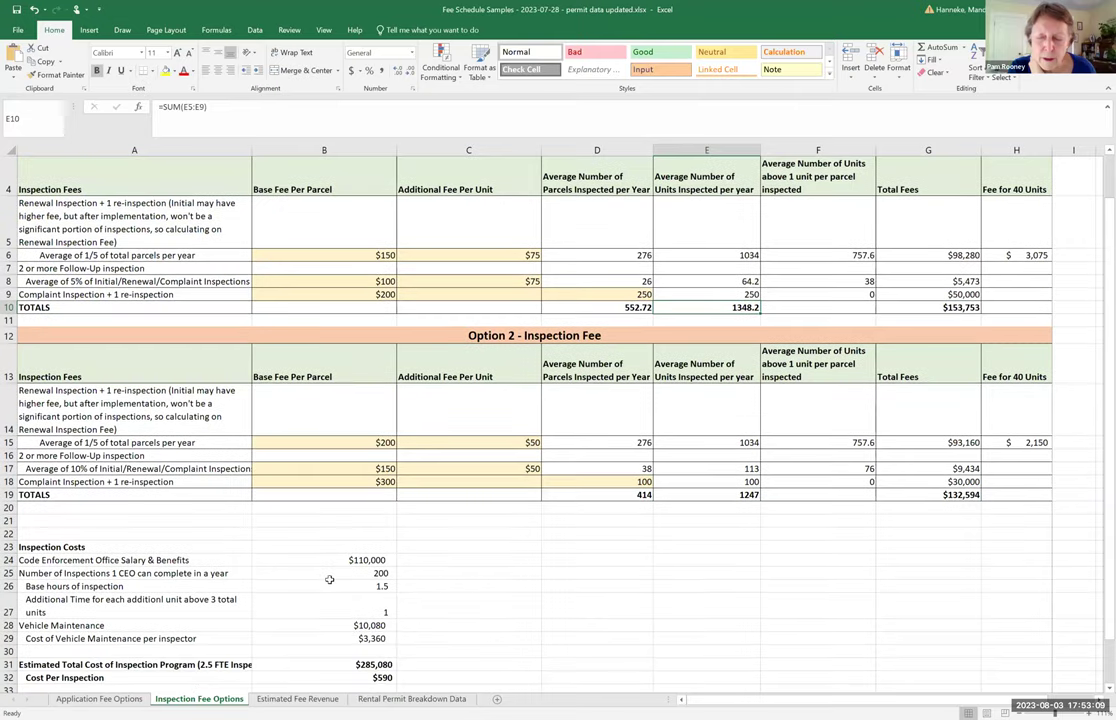
left_click(325, 576)
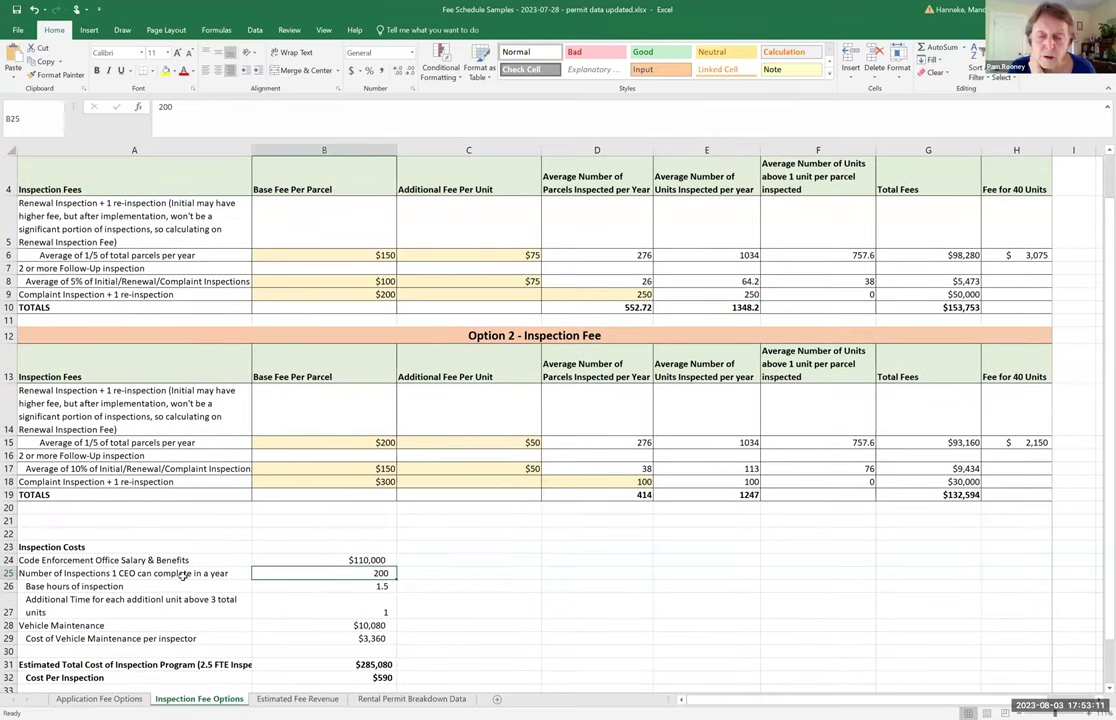
scroll(261, 497, "down", 1)
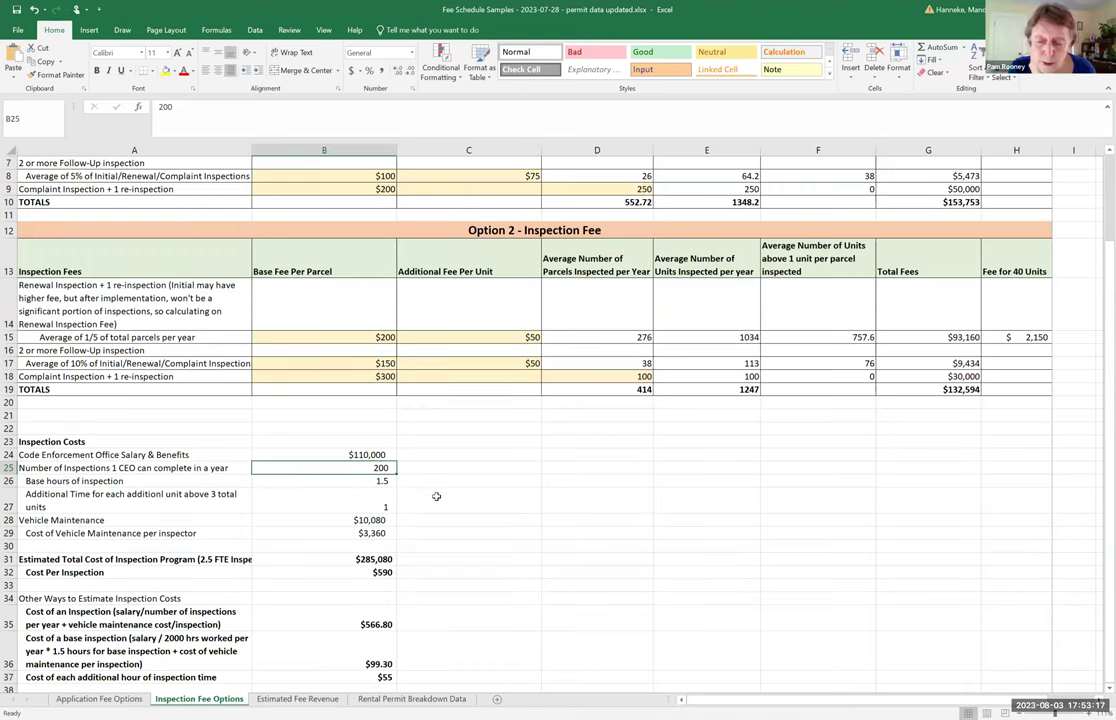
scroll(436, 496, "up", 1)
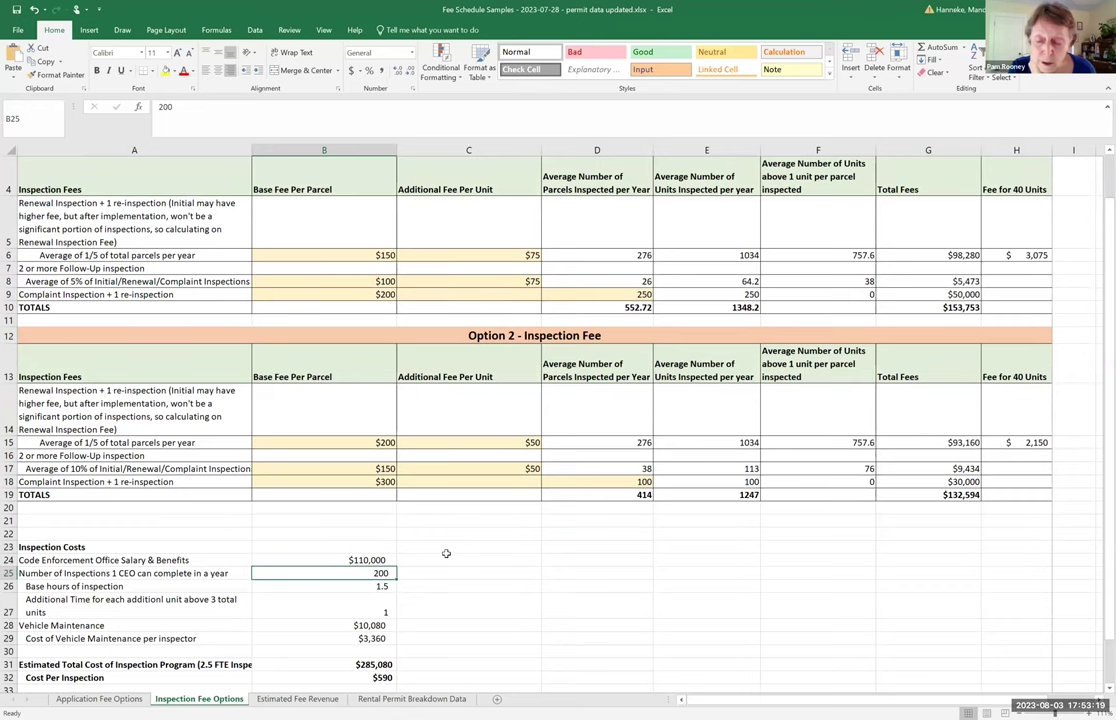
scroll(446, 553, "up", 1)
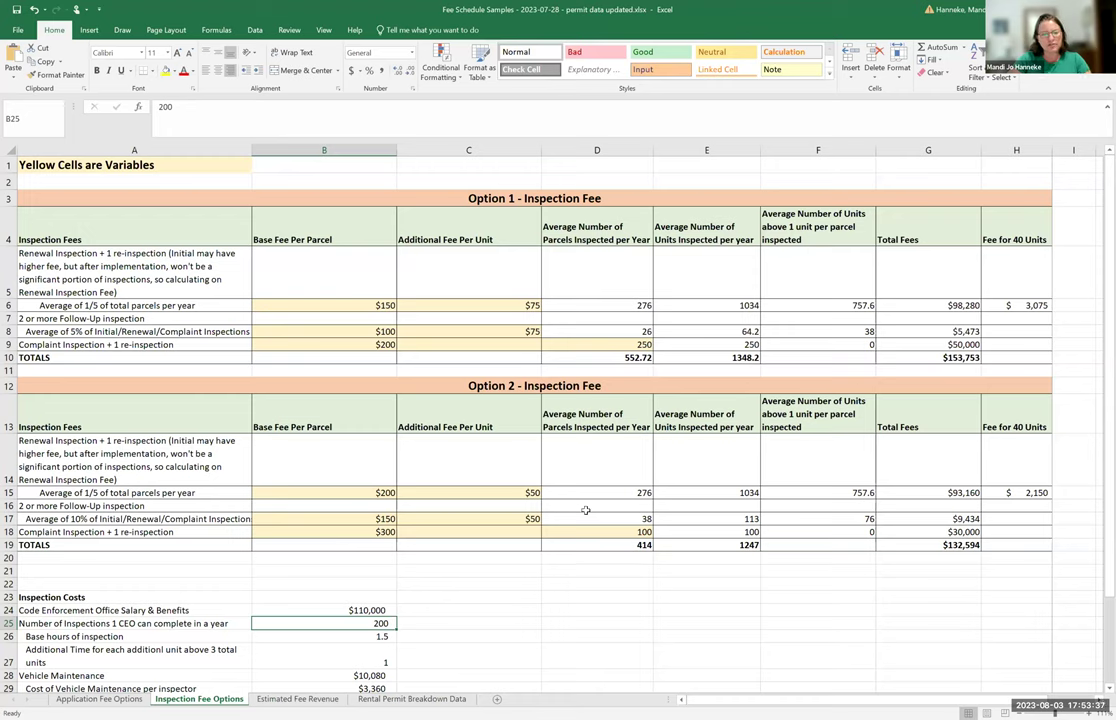
- Compare Option 1's yearly parcel and unit inspection totals with the number of inspections one CEO can complete in a year
left_click(600, 240)
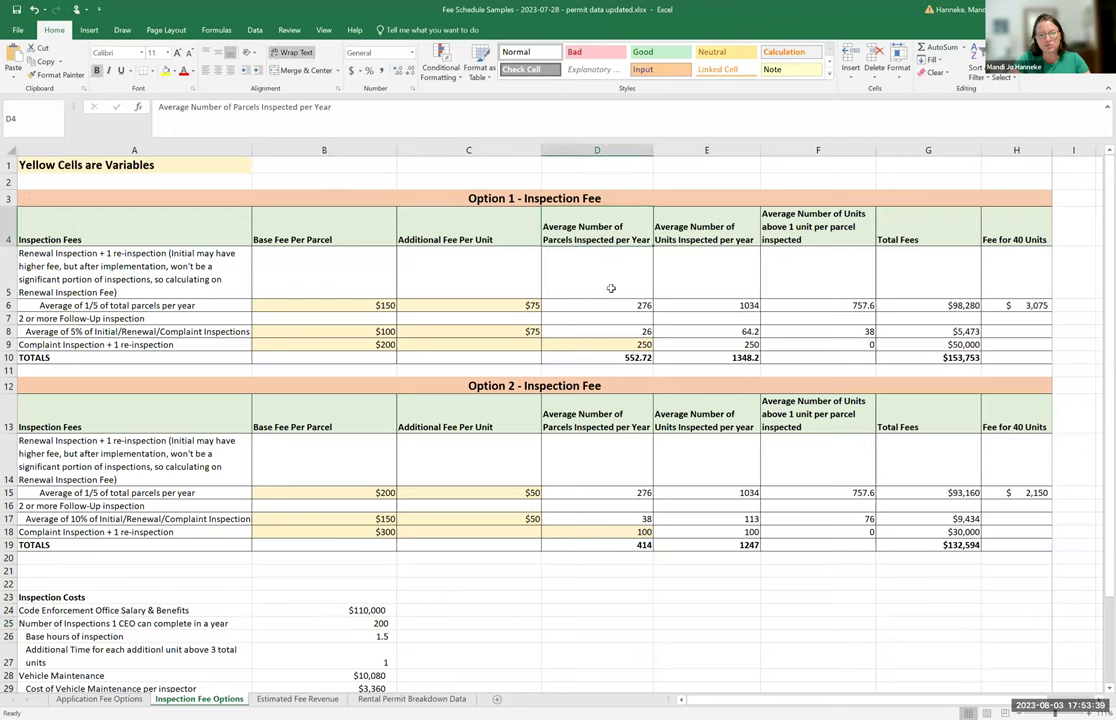
left_click(615, 346)
left_click(616, 358)
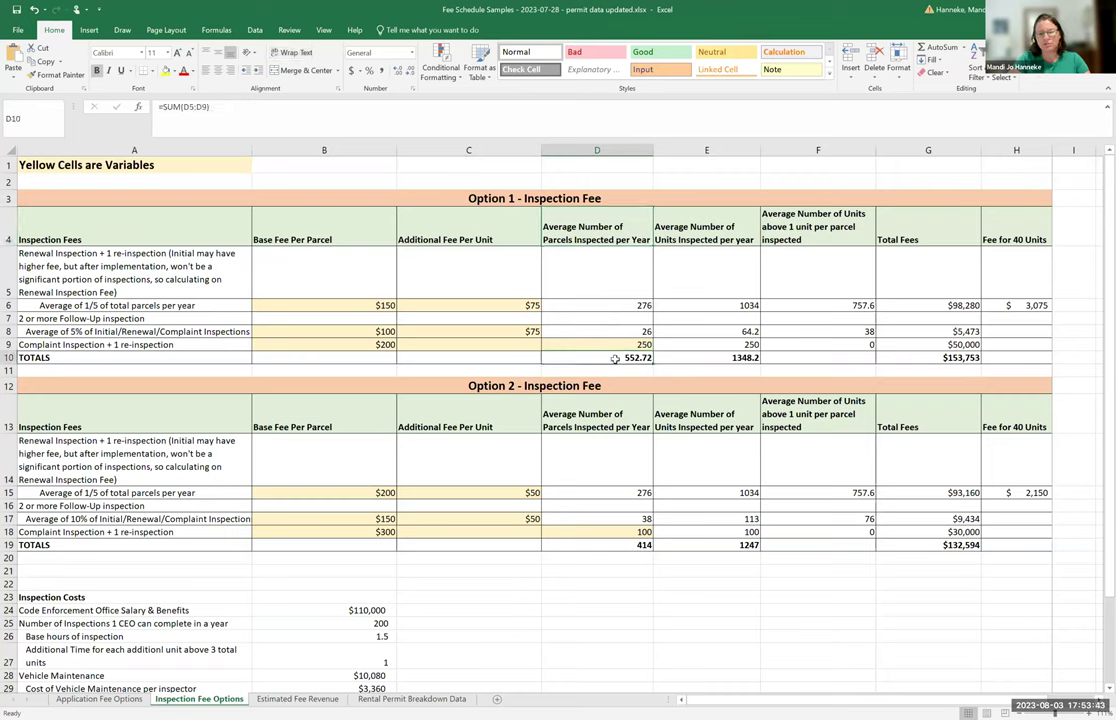
left_click(721, 358)
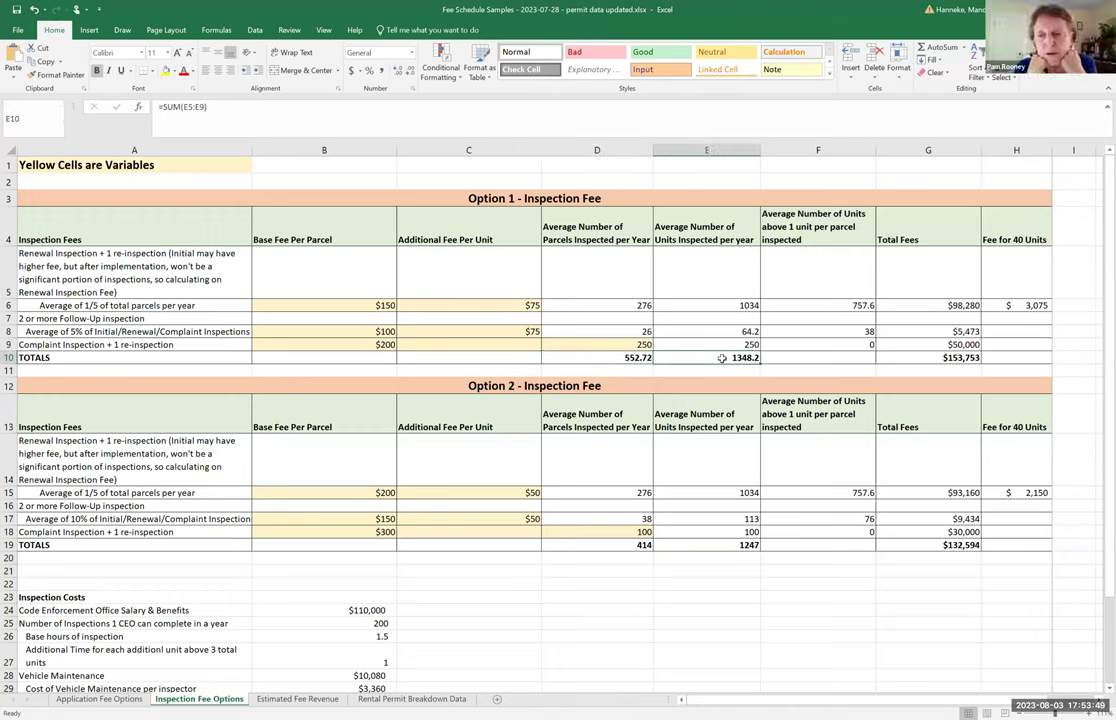
left_click(320, 624)
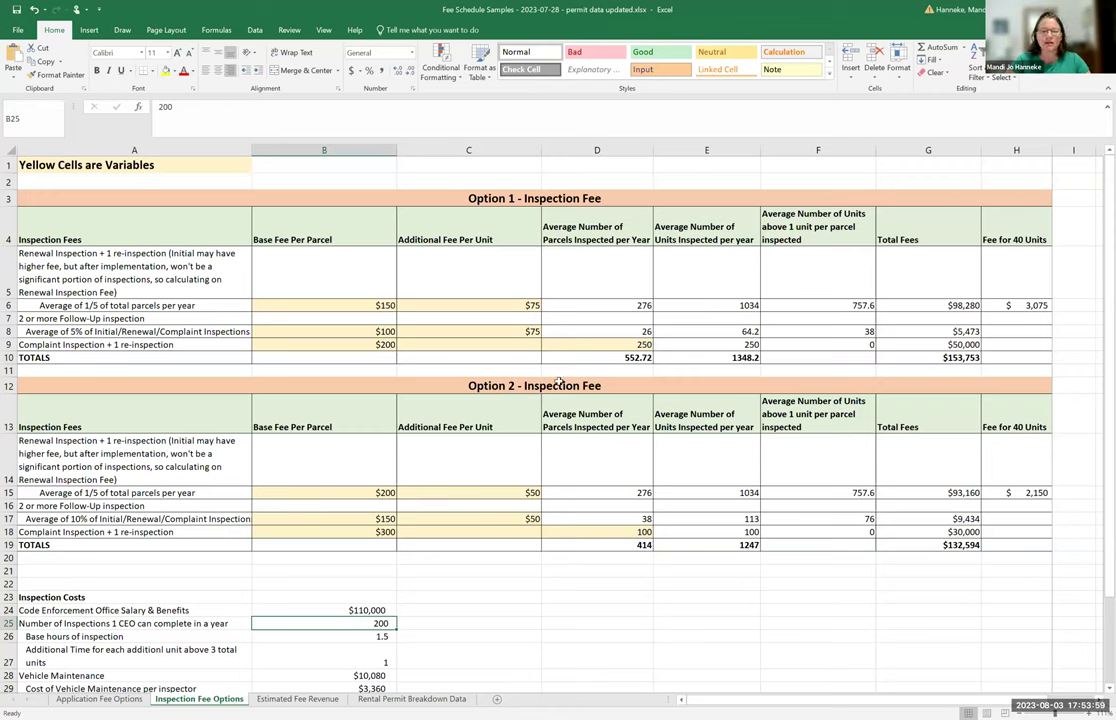
left_click_drag(711, 357, 651, 356)
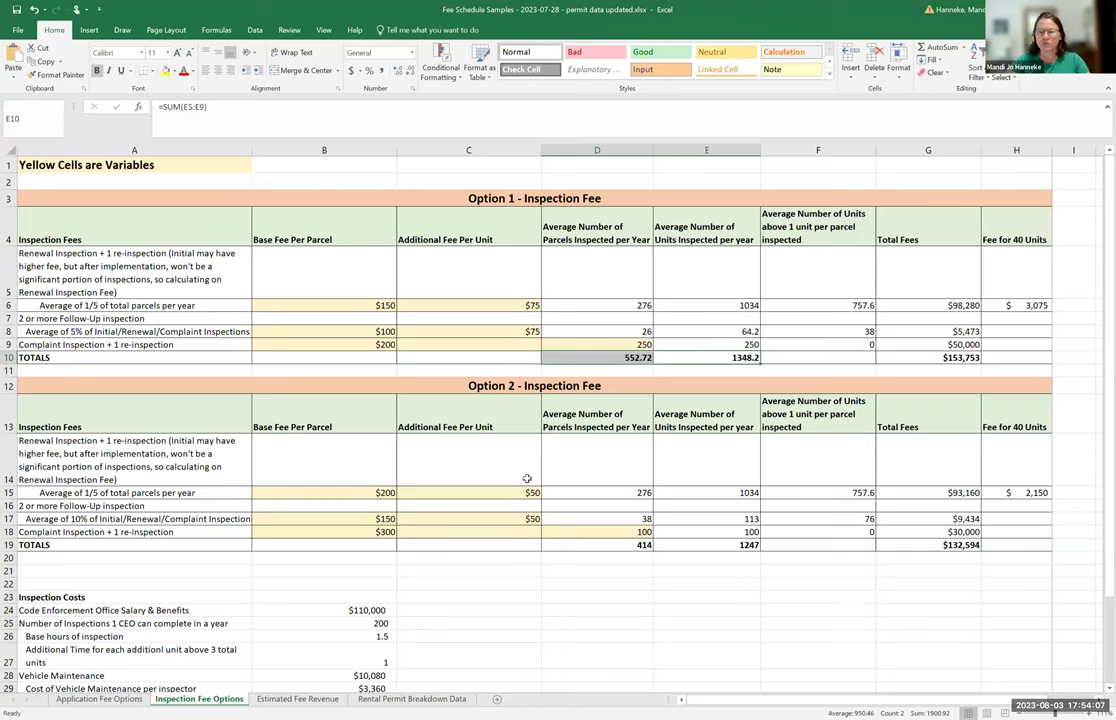
left_click_drag(728, 305, 642, 307)
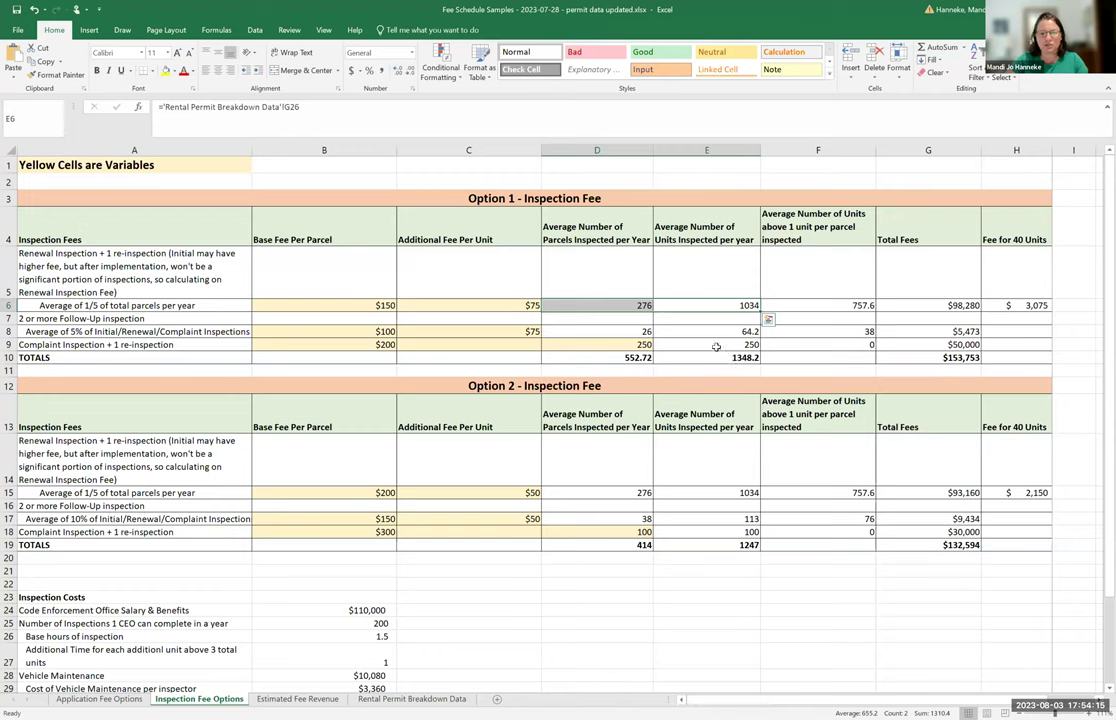
left_click_drag(712, 357, 646, 357)
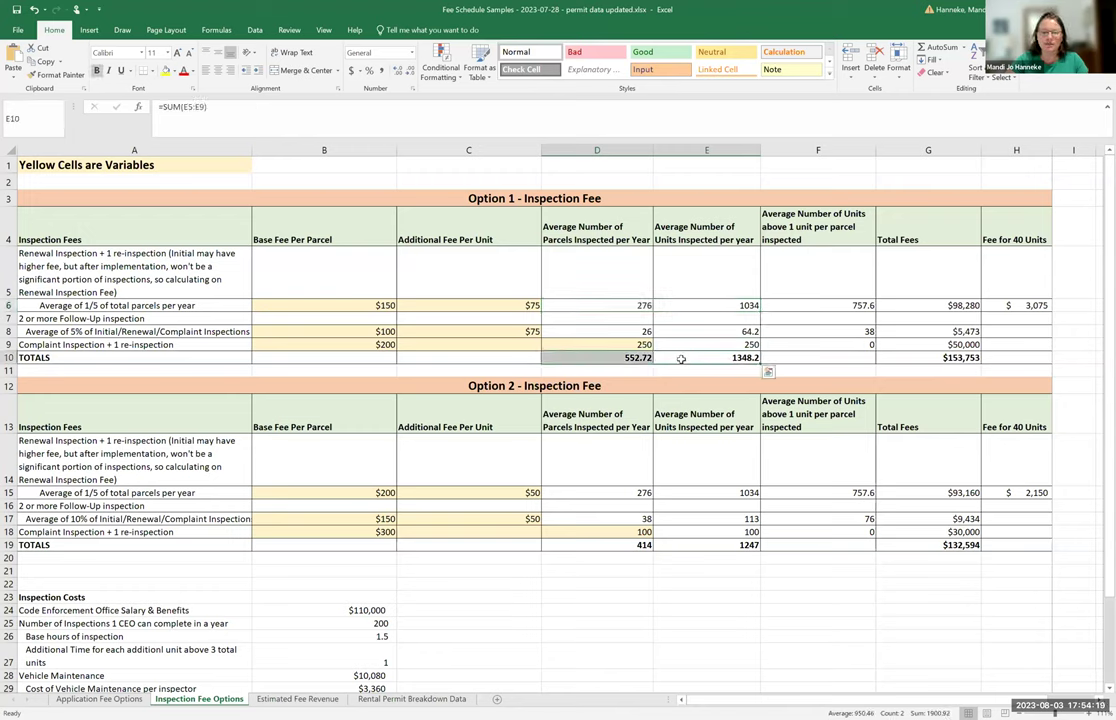
left_click(680, 359)
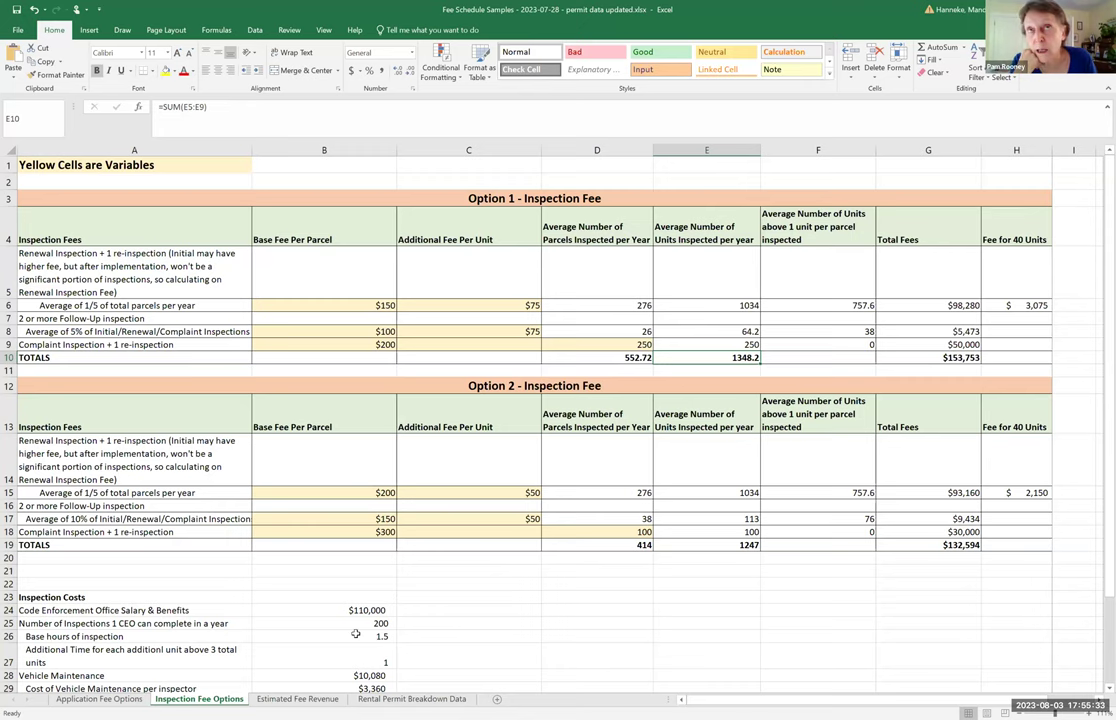
- Read the other ways to estimate inspection costs, including the description of the base inspection cost in A36
scroll(355, 630, "down", 3)
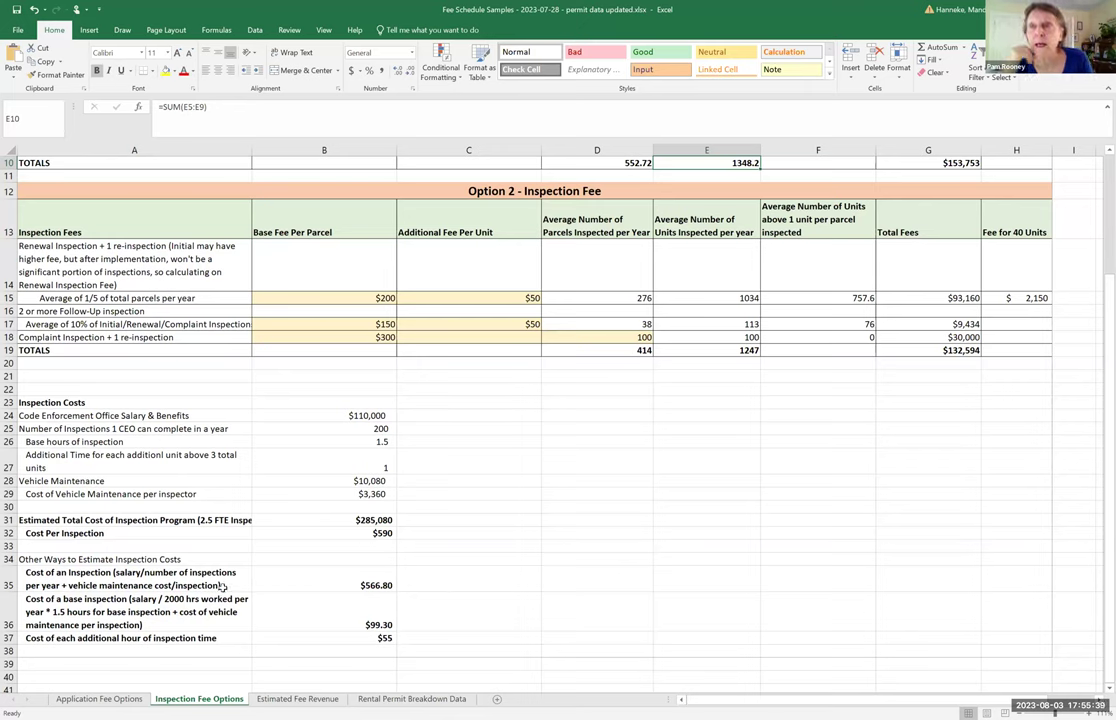
left_click(153, 607)
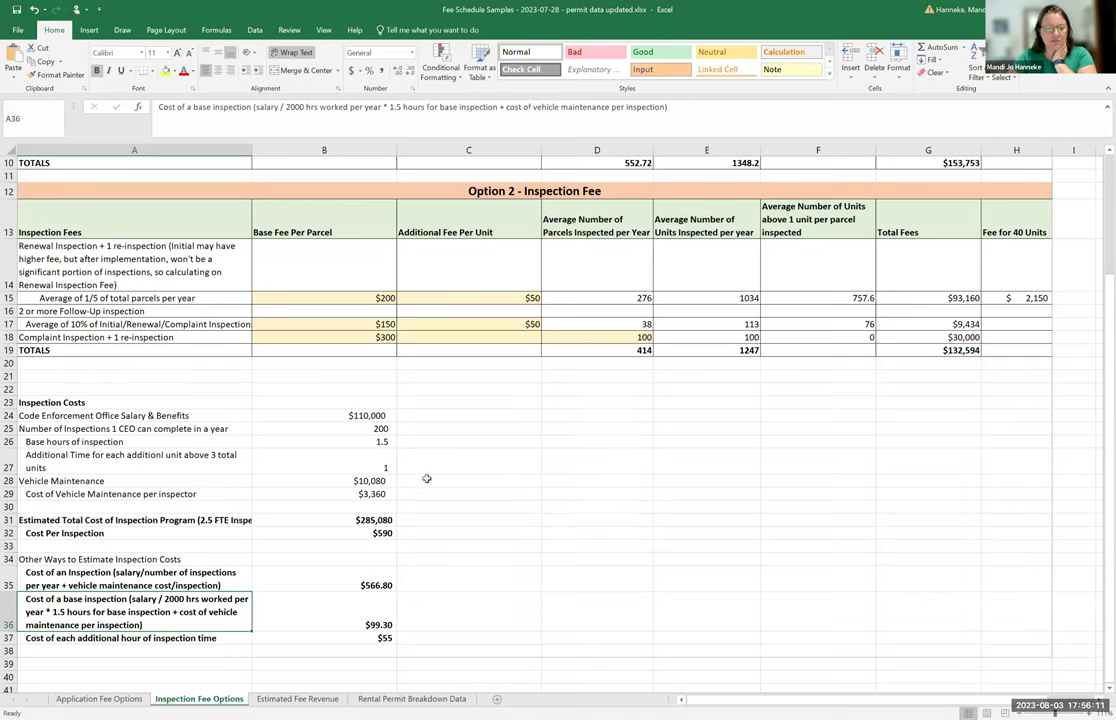
scroll(480, 495, "up", 1)
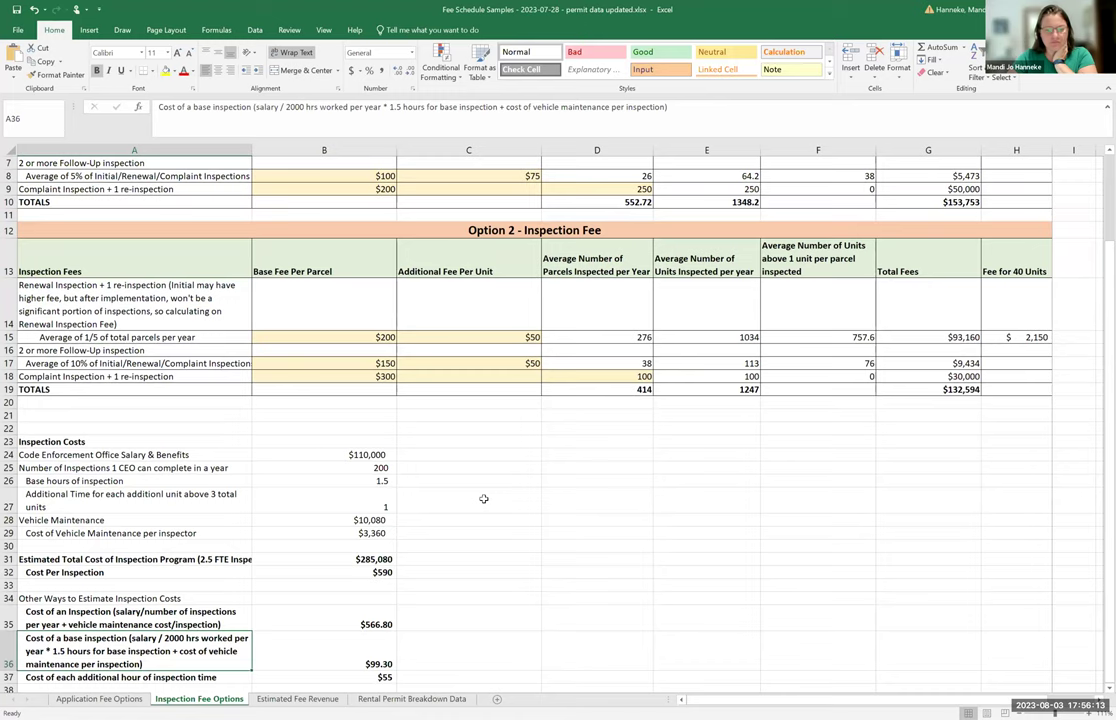
scroll(483, 498, "up", 2)
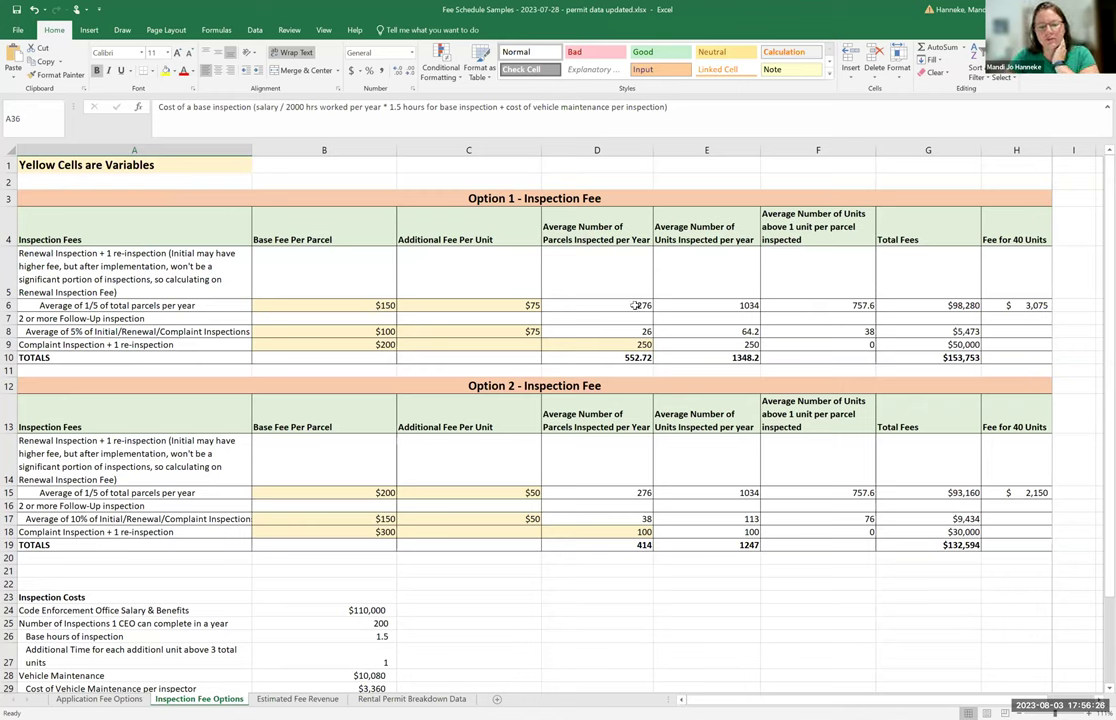
- Check Option 1's yearly renewal units and the parcel and unit counts for complaint inspections
left_click(690, 305)
left_click(720, 345)
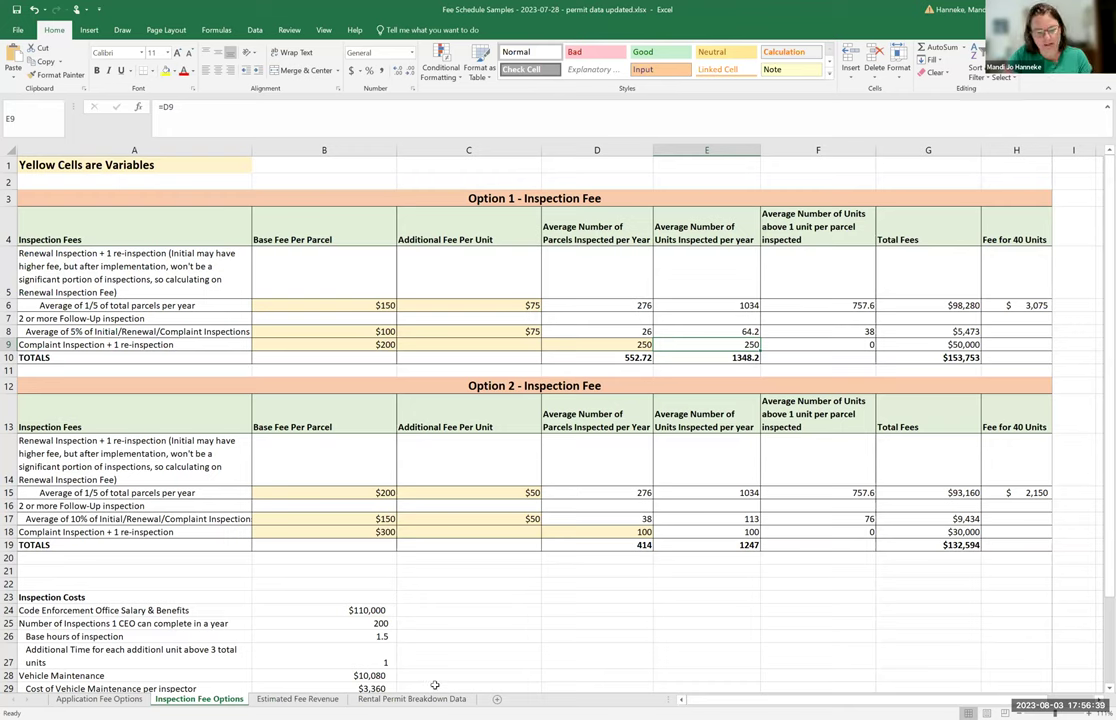
left_click(623, 347)
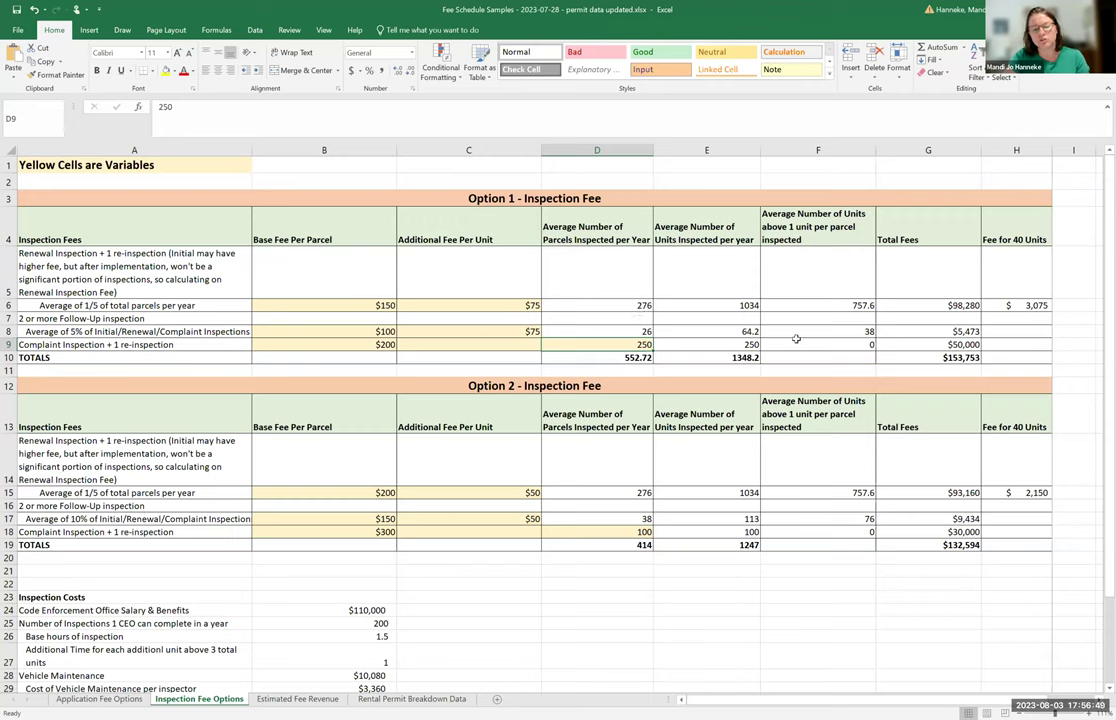
- Check Option 1's renewal inspection base fee per parcel against the renewal fee total and the option's overall total fees
left_click(359, 305)
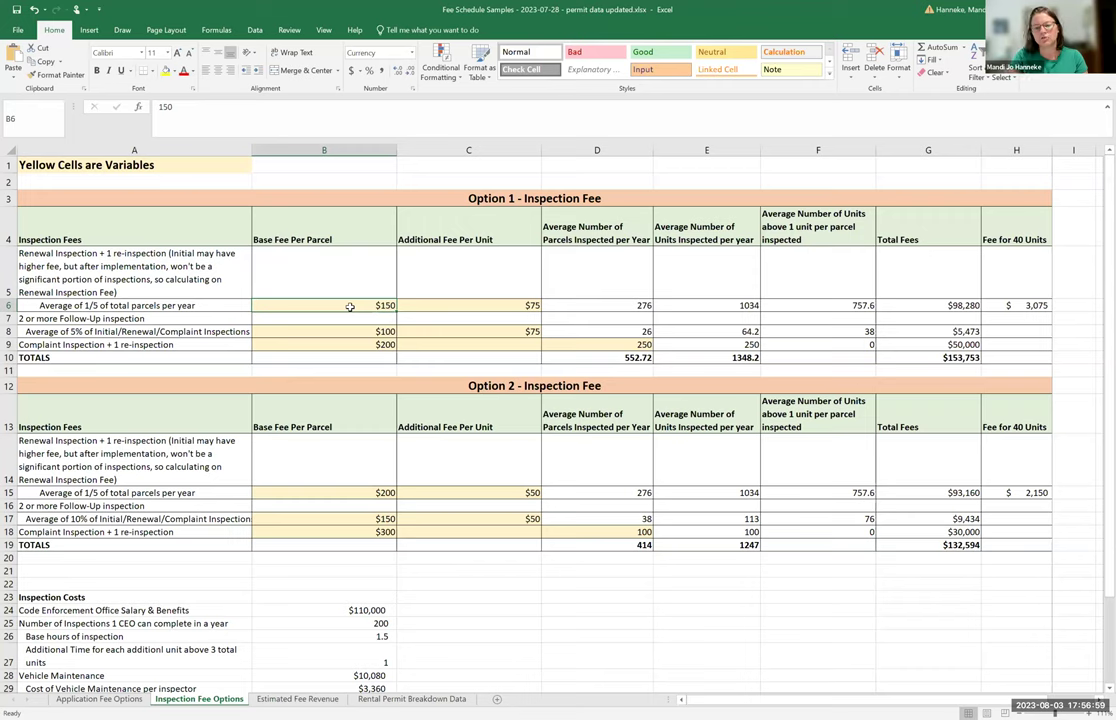
left_click(948, 306)
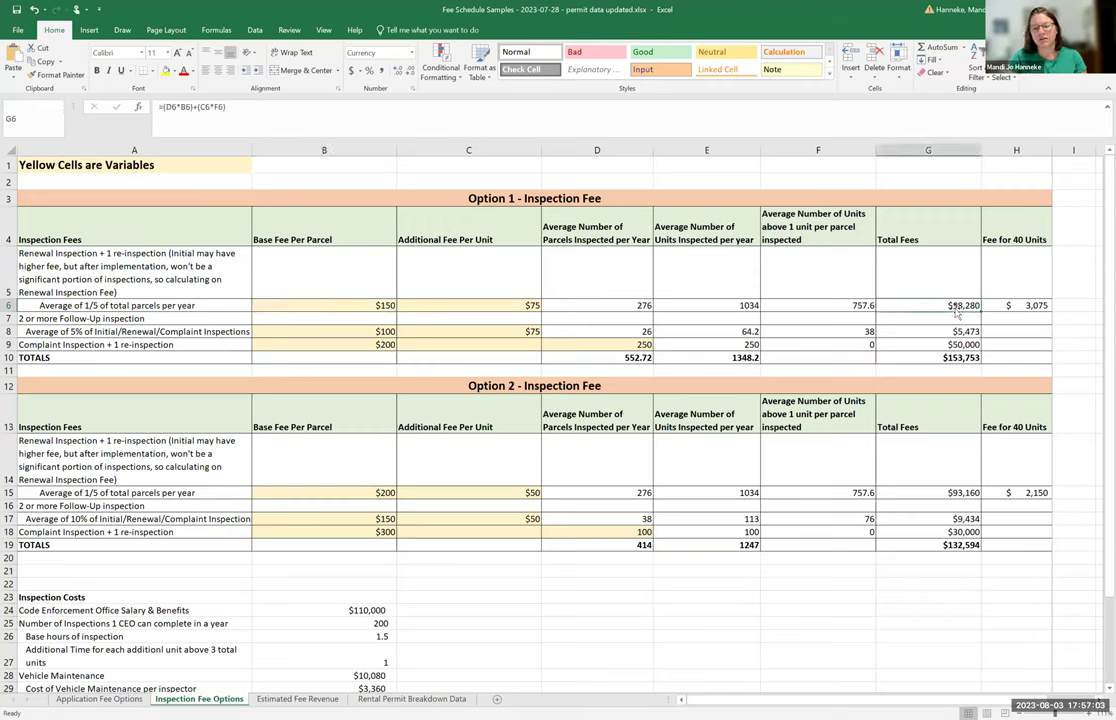
left_click(960, 357)
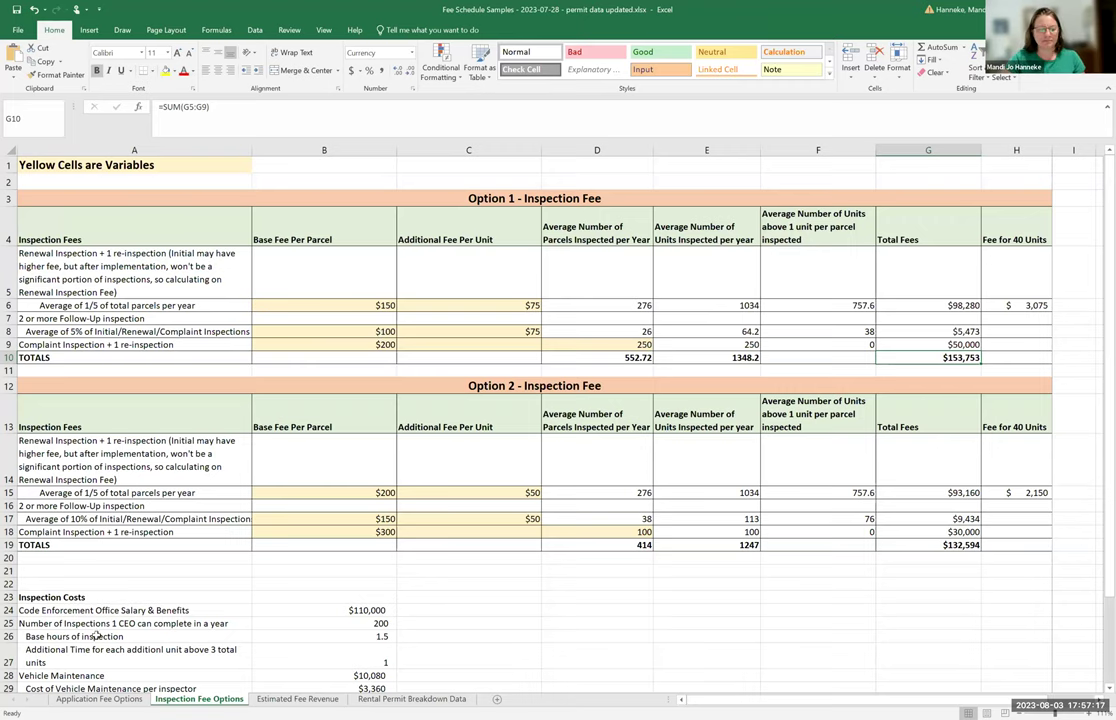
- Review both options on the Application Fee Options sheet, checking Option 1's additional per-unit fee for all other parcels
left_click(99, 698)
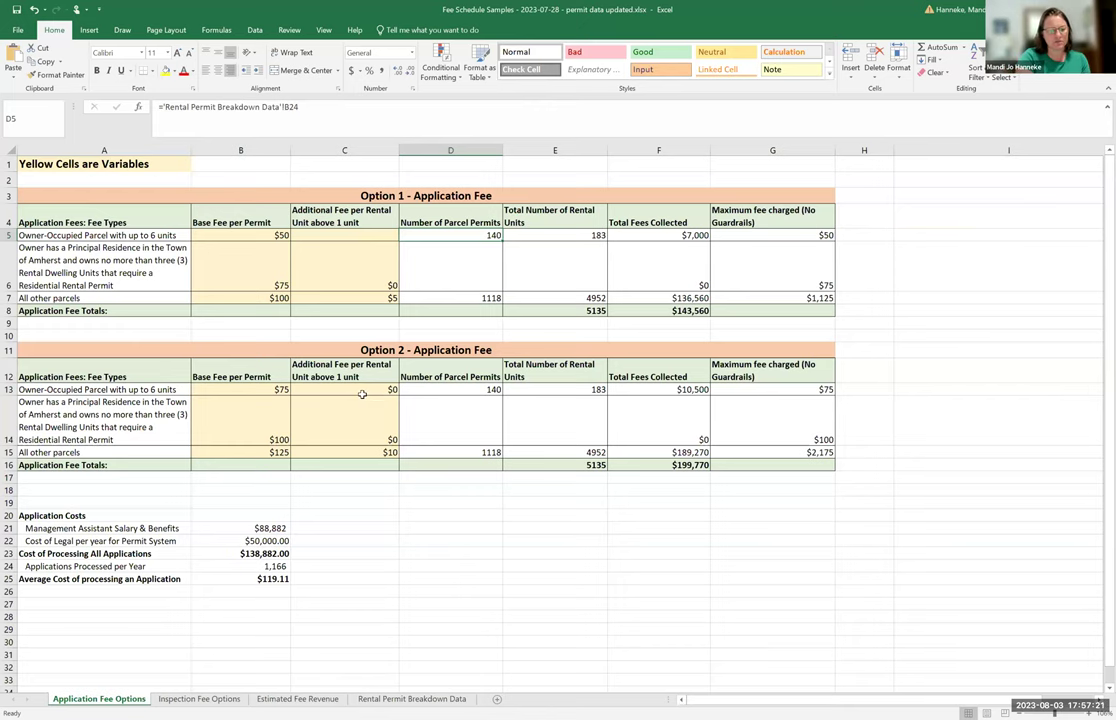
scroll(362, 394, "up", 2)
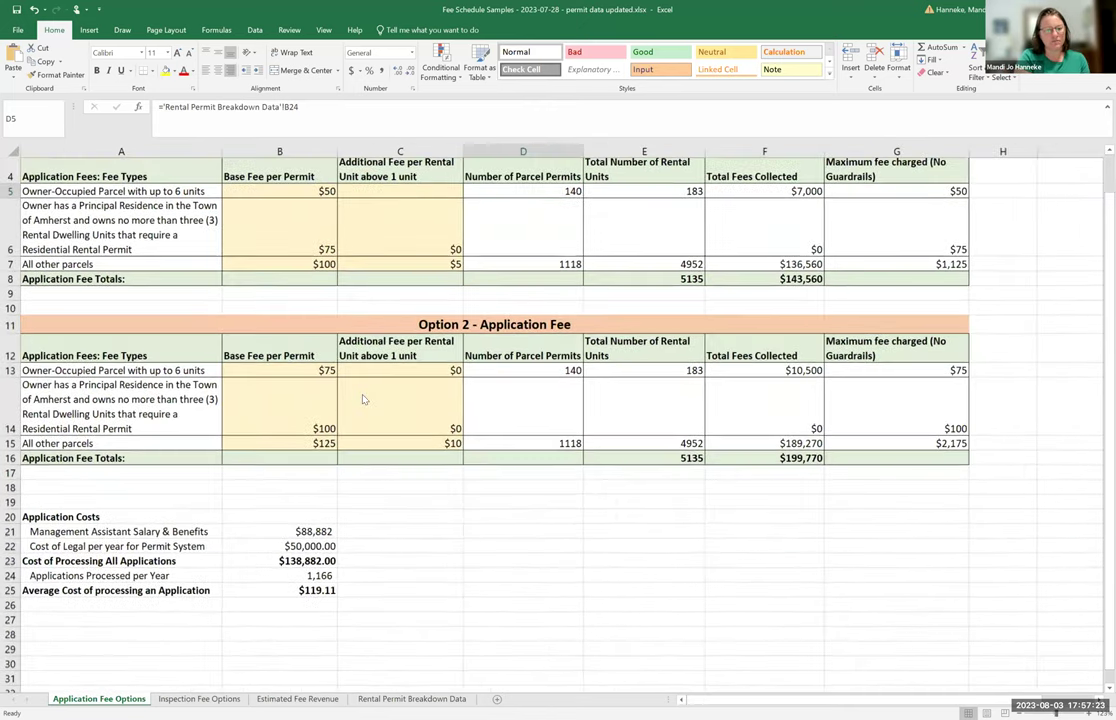
scroll(364, 399, "up", 2)
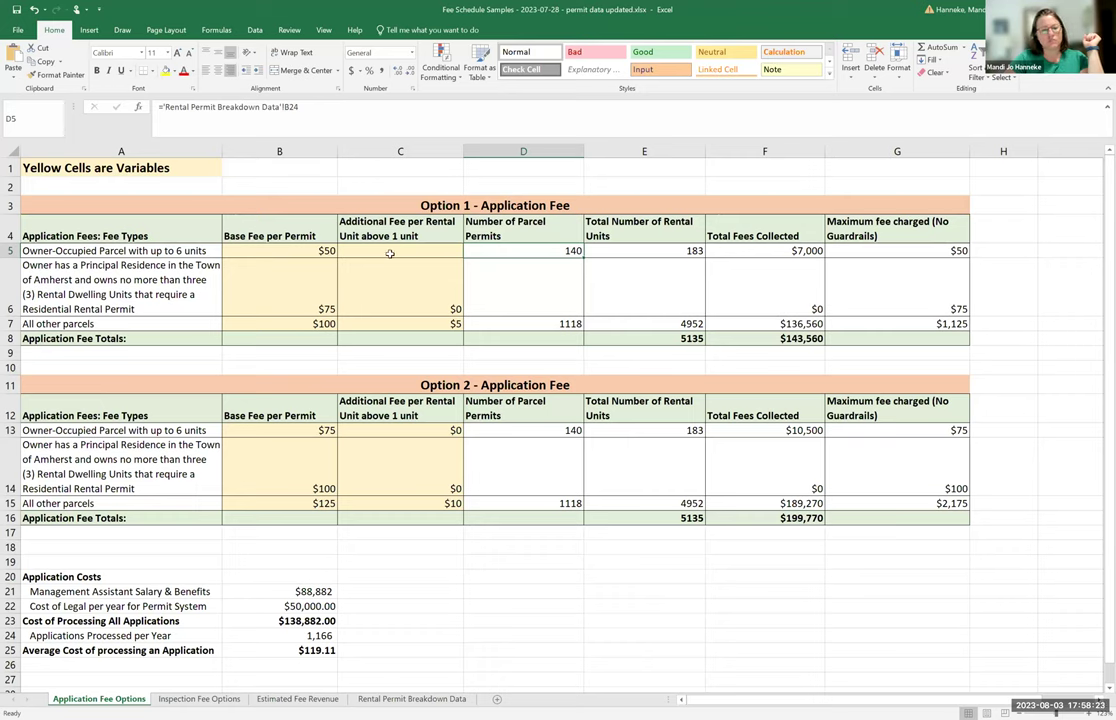
left_click(446, 325)
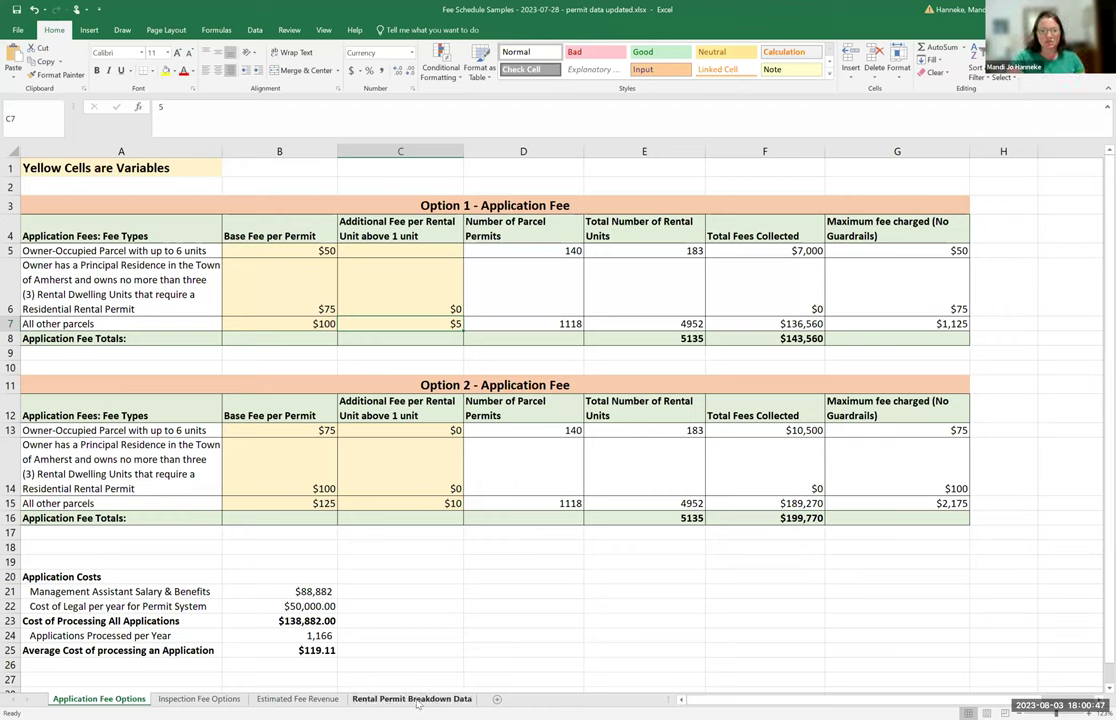
- Compare Option 1's yearly renewal parcels and units with one CEO's inspection capacity and the Inspection Costs section on the Inspection Fee Options sheet
left_click(199, 699)
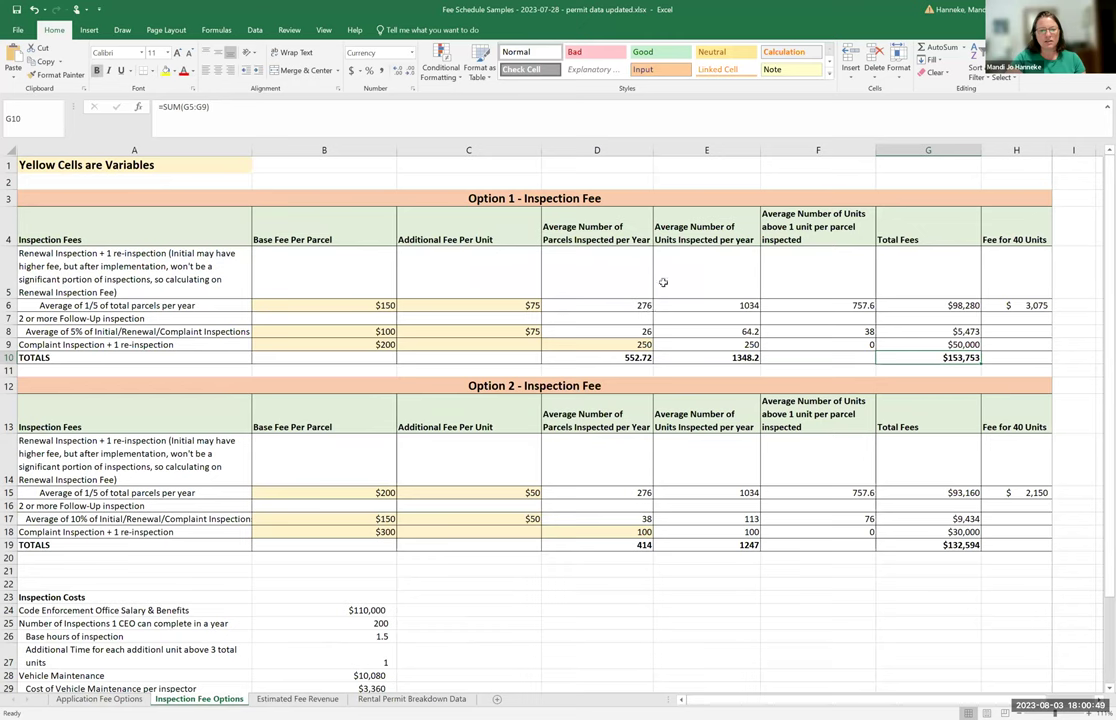
left_click_drag(595, 305, 630, 300)
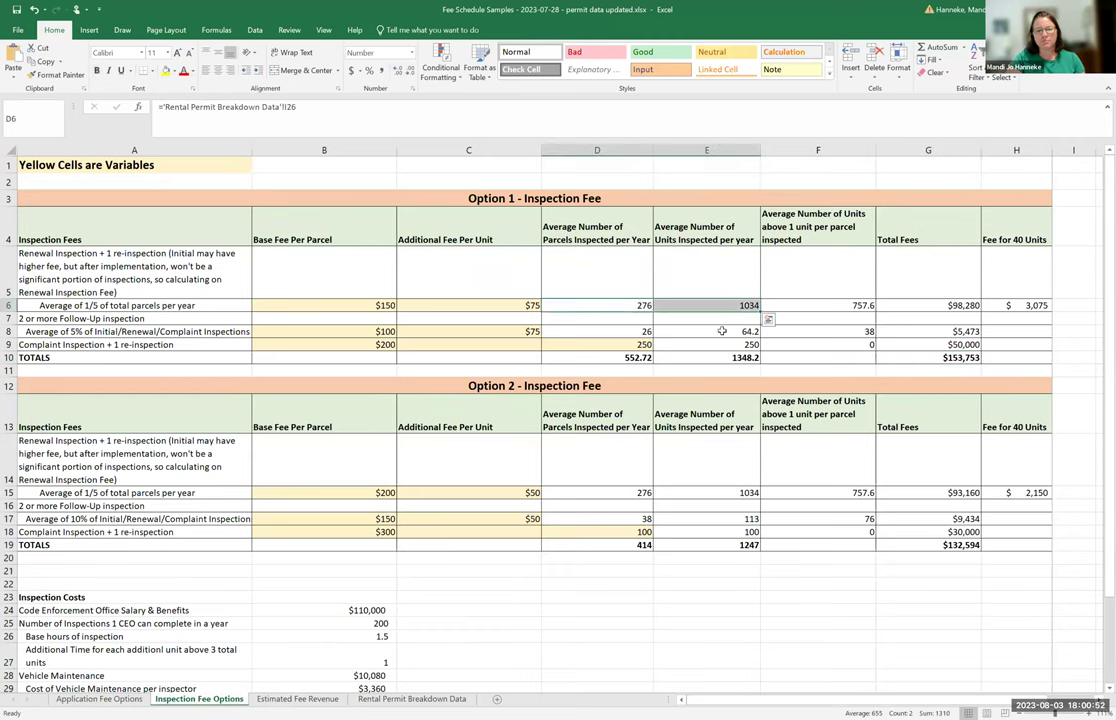
left_click(324, 624)
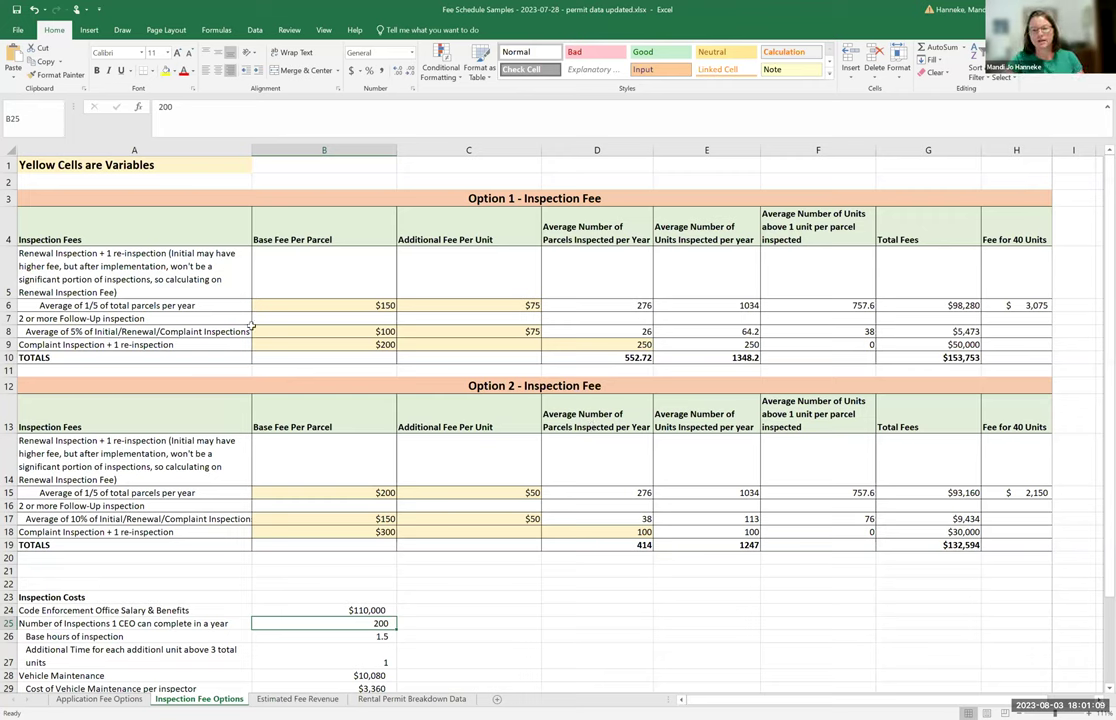
left_click(146, 307)
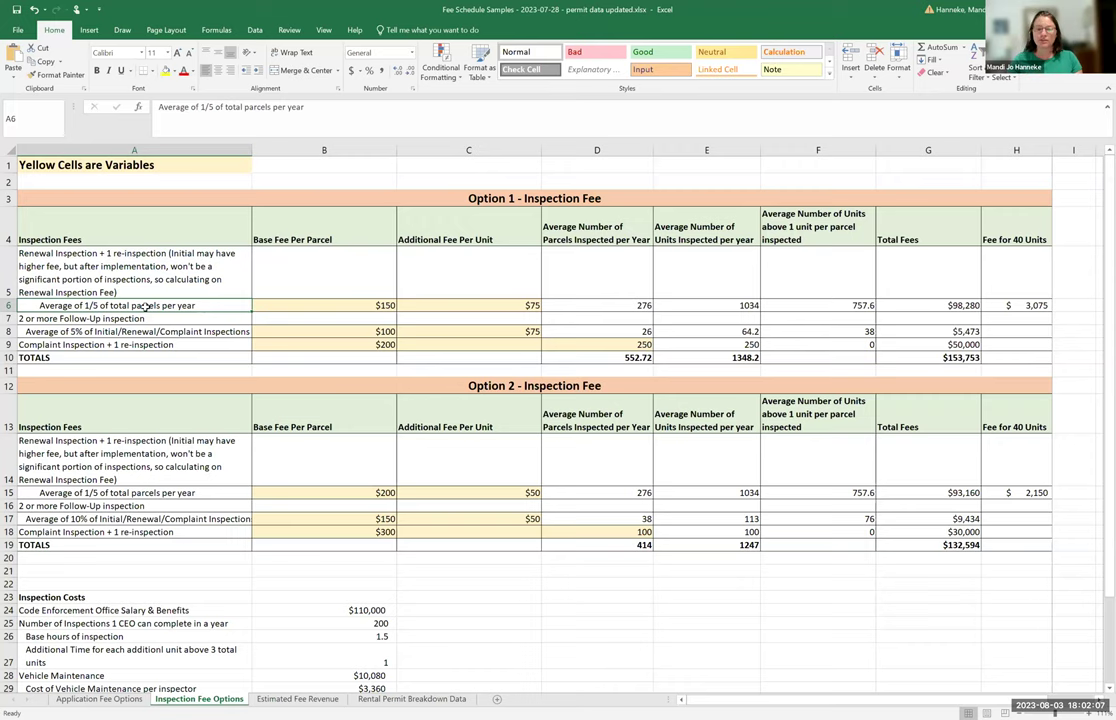
scroll(293, 575, "down", 2)
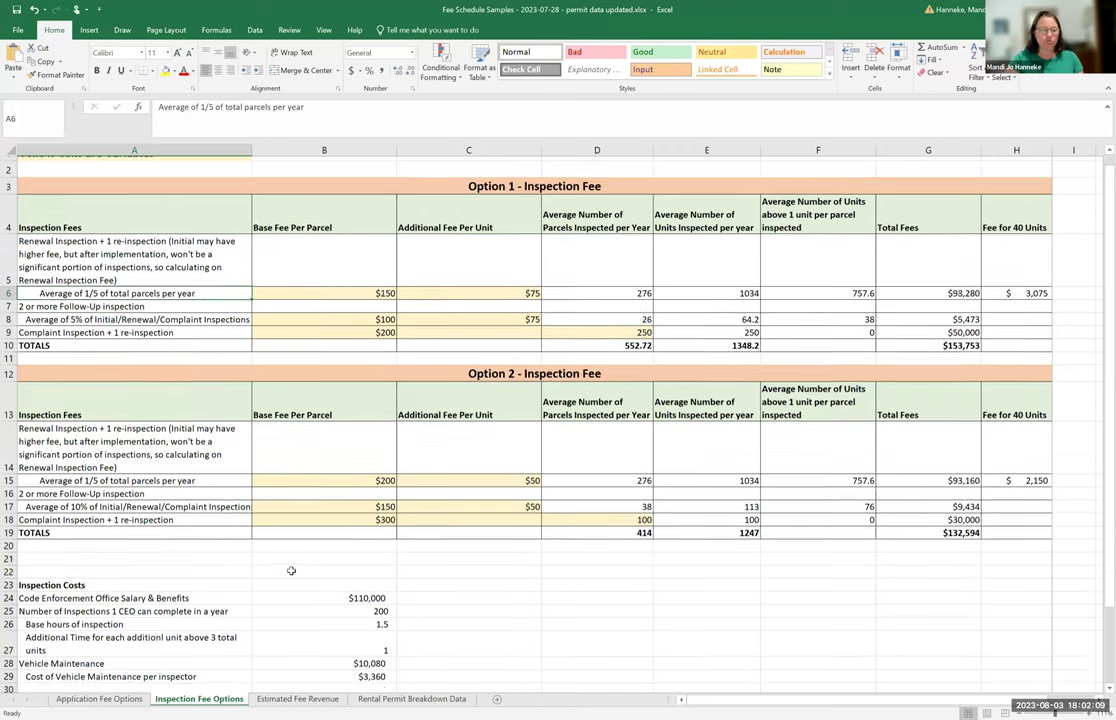
scroll(293, 575, "down", 1)
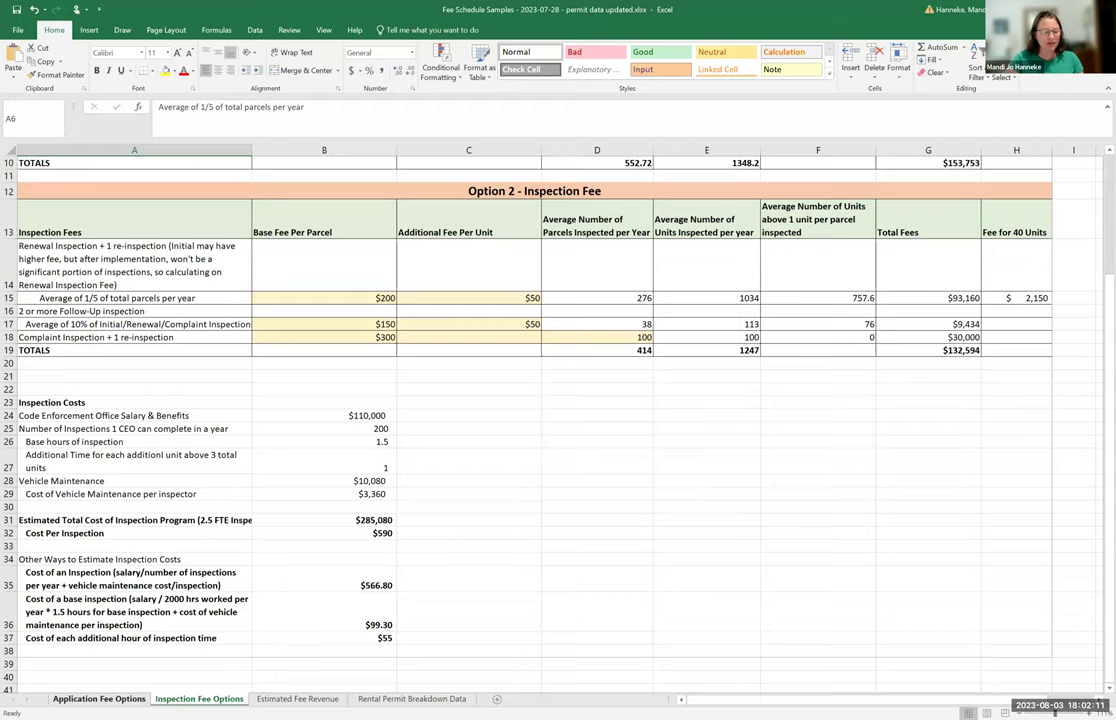
key("ctrl+Page_Up")
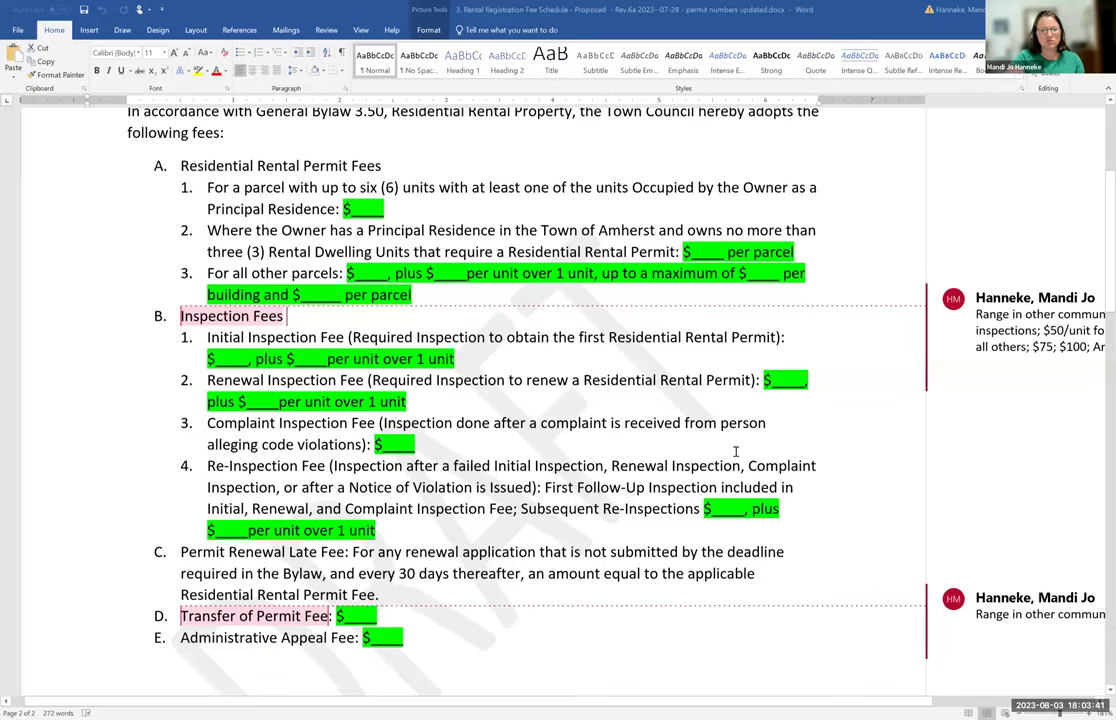
- Switch to the Rental Registration Fee Schedule document in Word and read the permit fees, inspection fees and remaining fee items
scroll(735, 450, "up", 5)
scroll(735, 451, "down", 1)
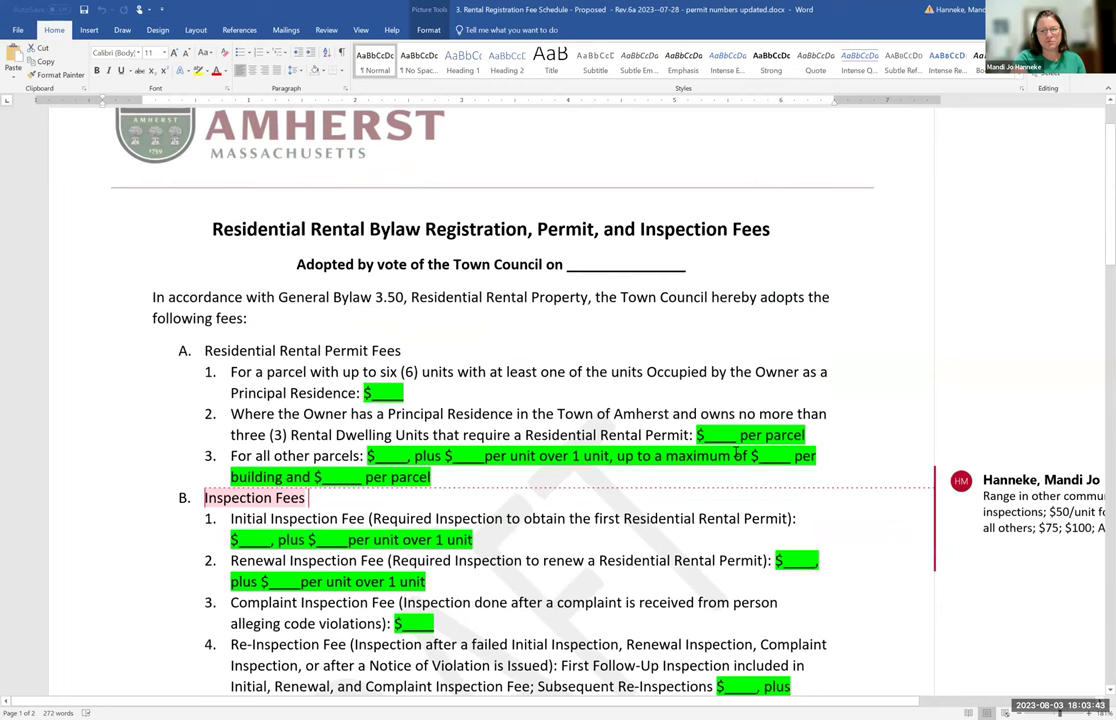
scroll(615, 498, "down", 1)
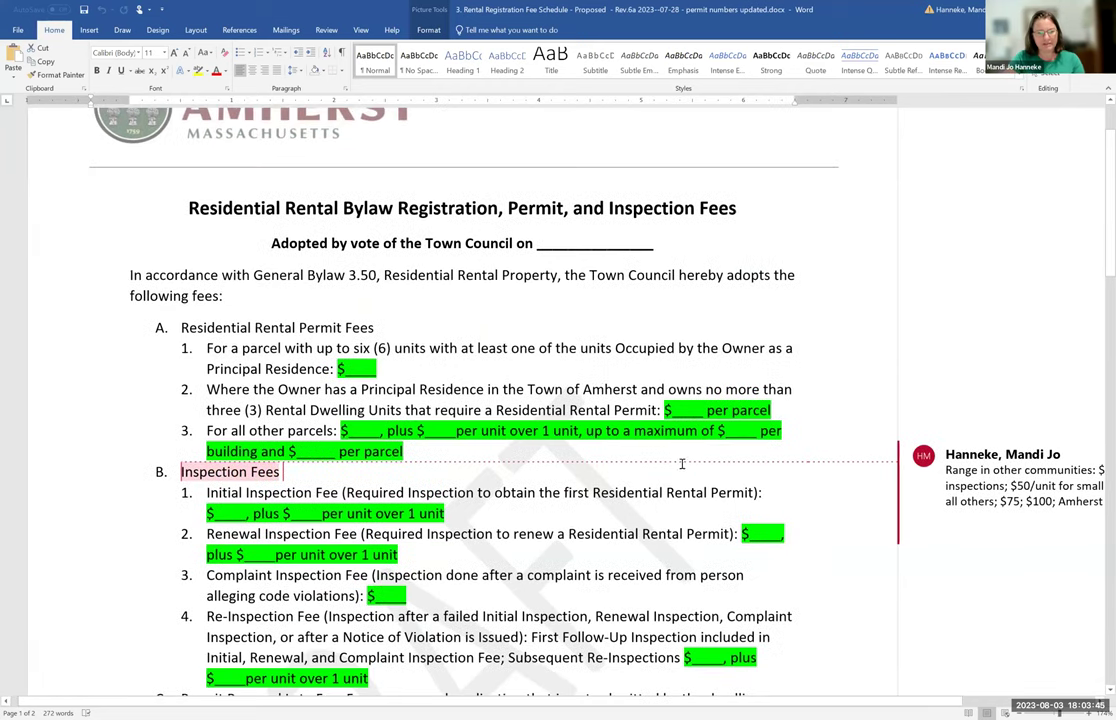
scroll(693, 420, "down", 3)
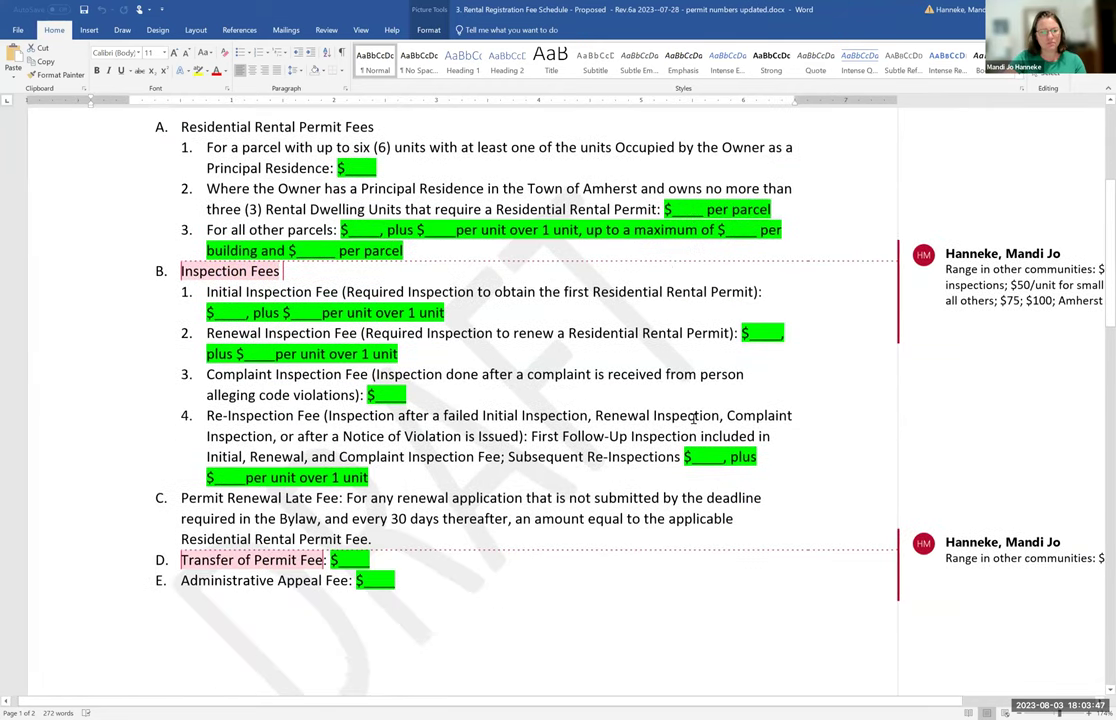
scroll(599, 369, "up", 1)
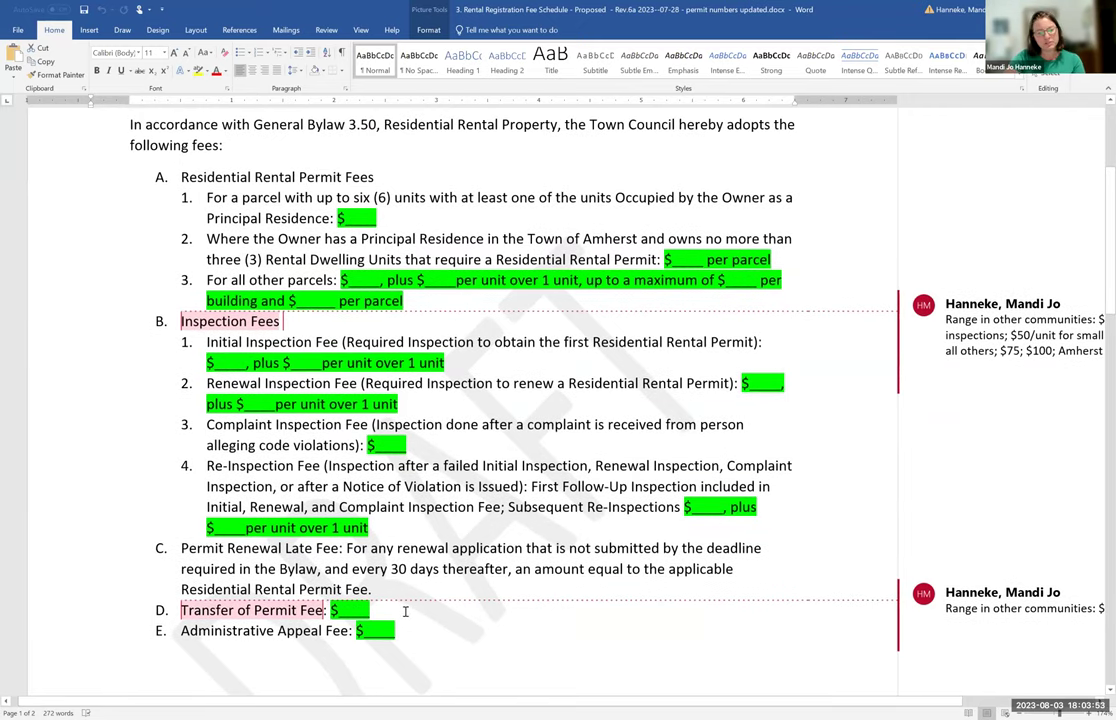
- Examine the Permit Renewal Late Fee wording in item C of the fee schedule, selecting its description for discussion
left_click_drag(373, 589, 352, 548)
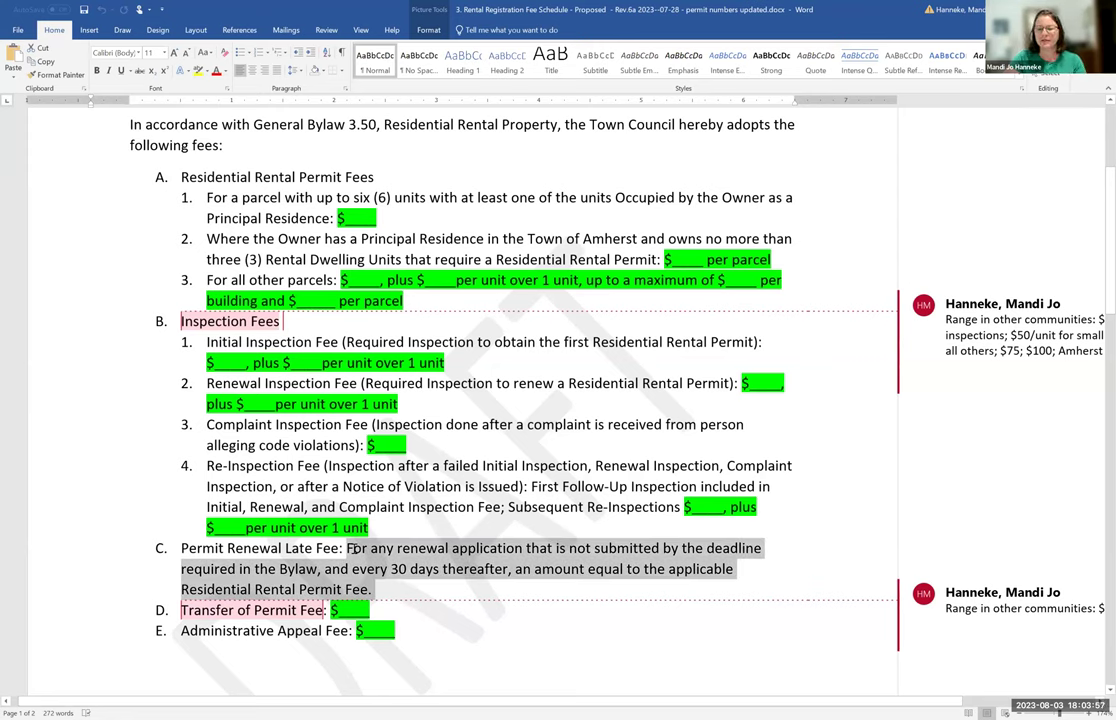
left_click(472, 571)
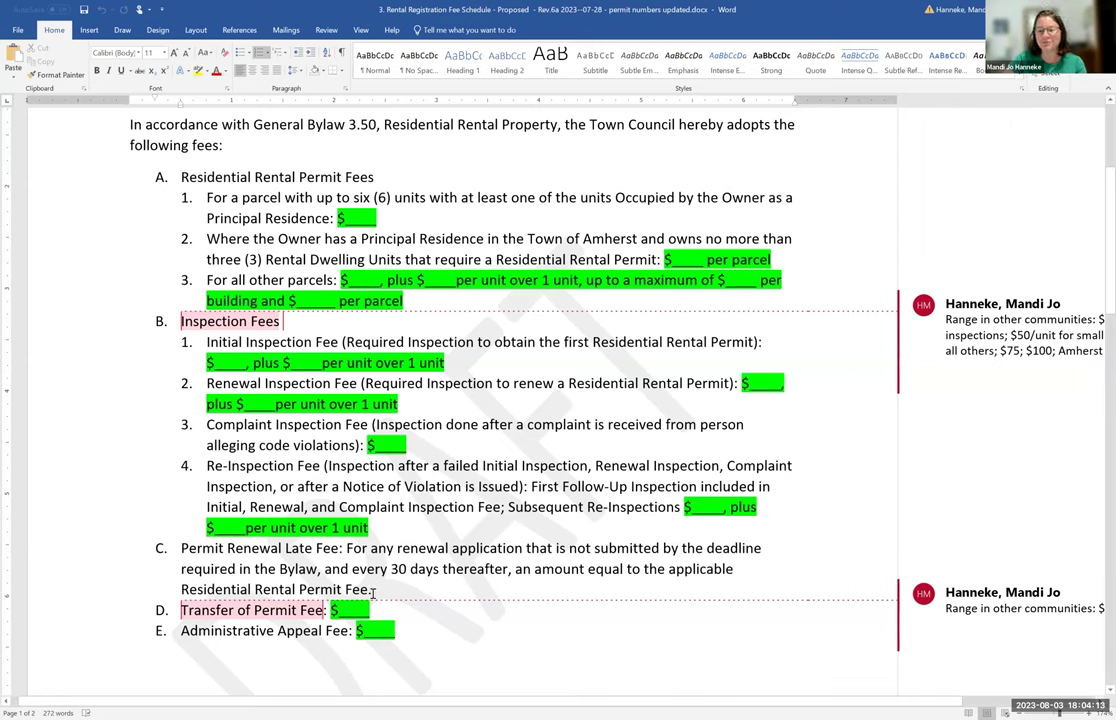
left_click_drag(372, 592, 346, 548)
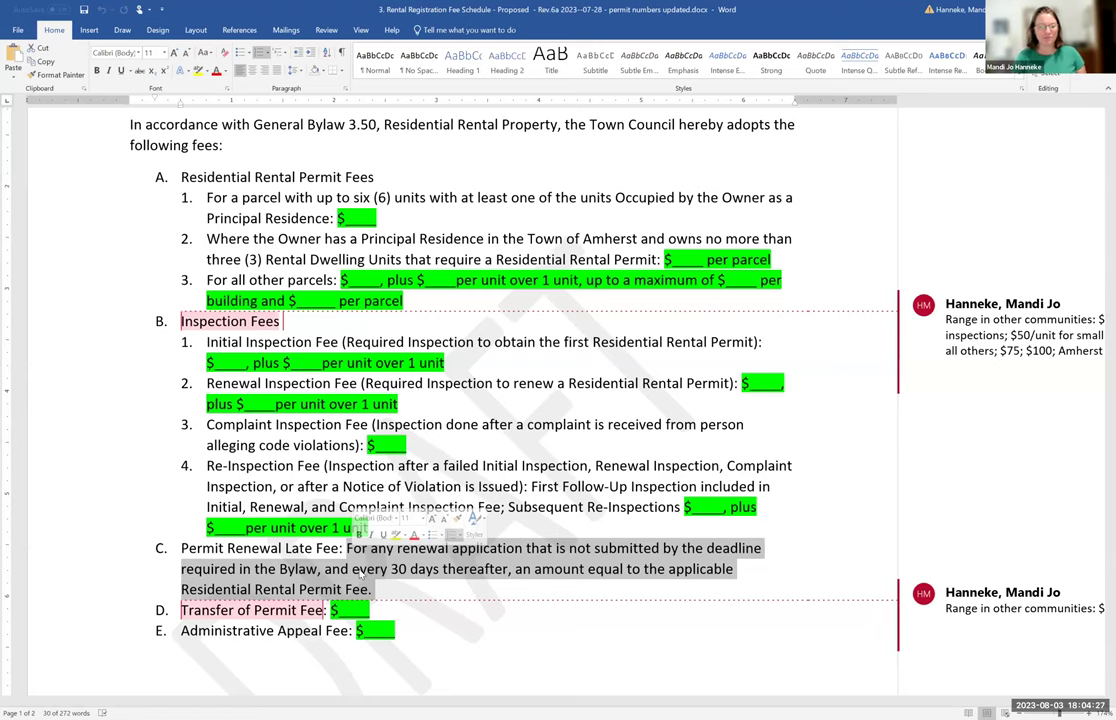
left_click(434, 647)
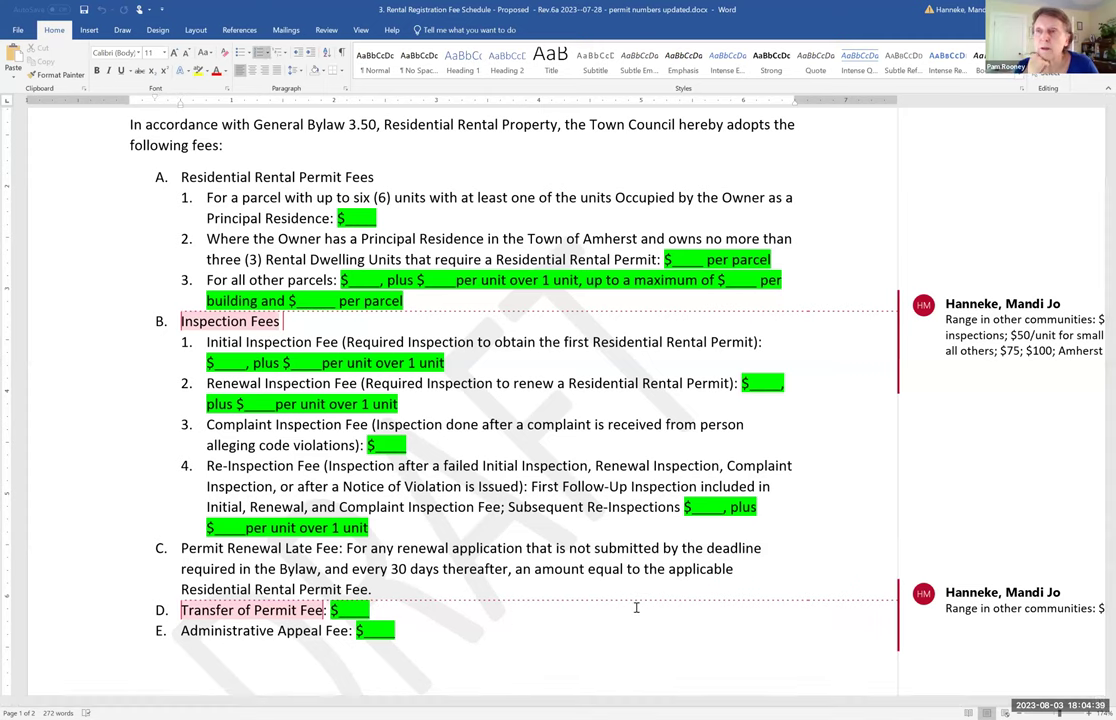
left_click(1058, 607)
left_click(448, 593)
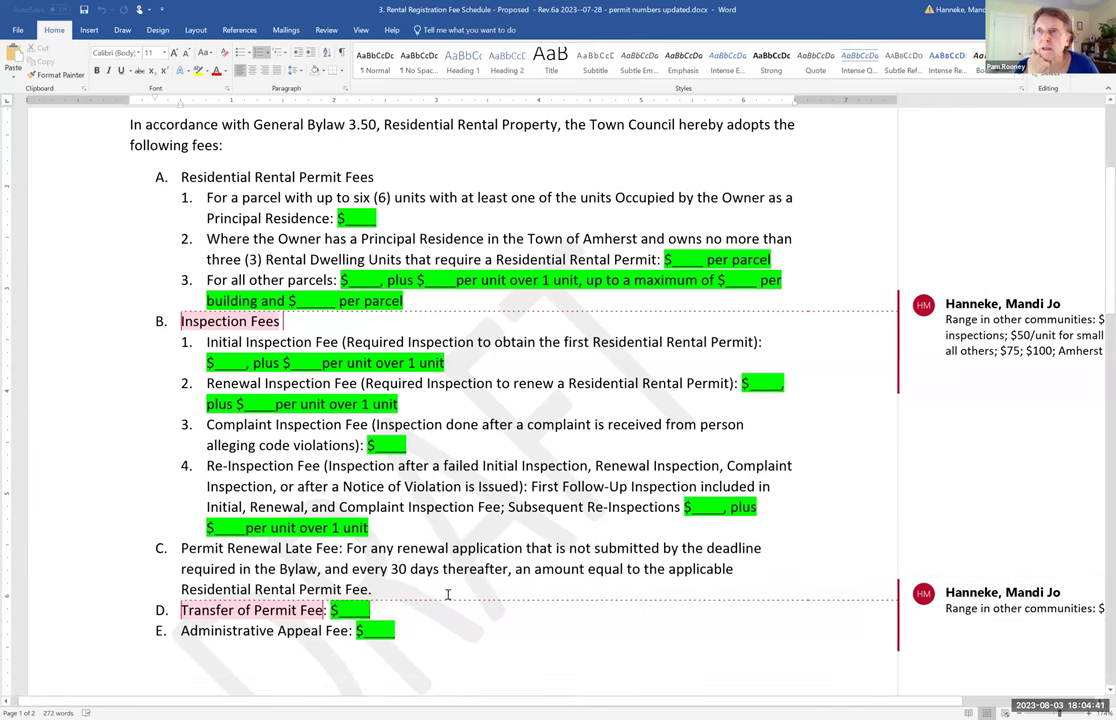
left_click(462, 668)
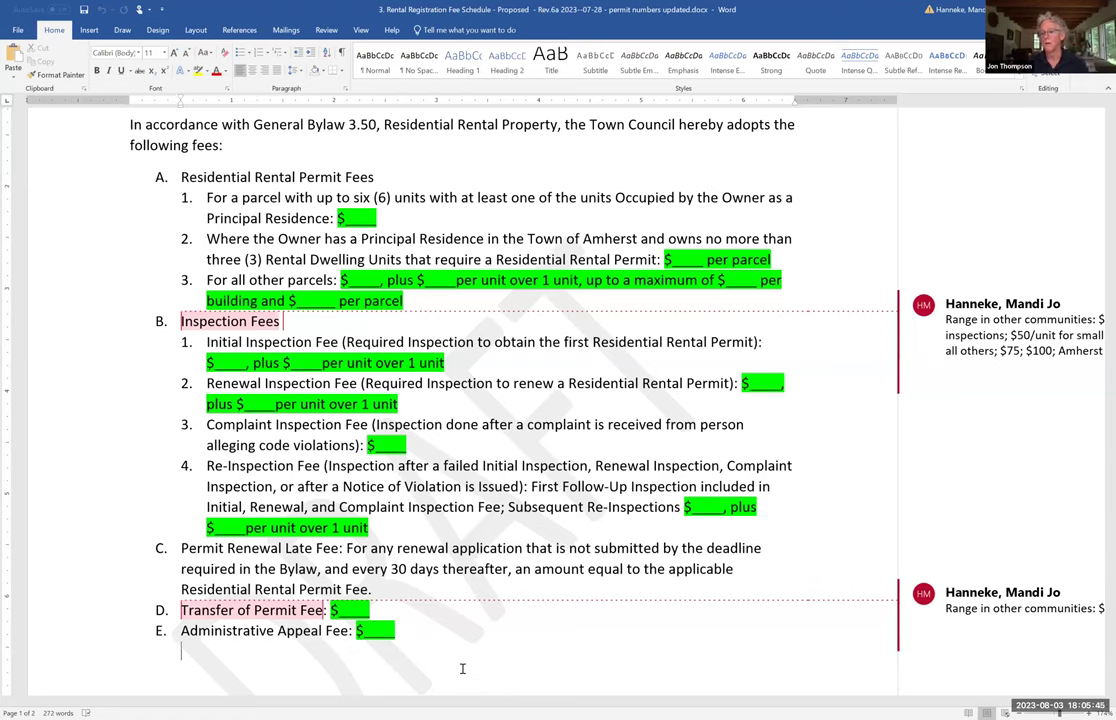
- Reply to the Transfer of Permit Fee comment with "CRC believes this fee should be nominal"
scroll(471, 674, "down", 1, "ctrl")
scroll(471, 674, "up", 1, "ctrl")
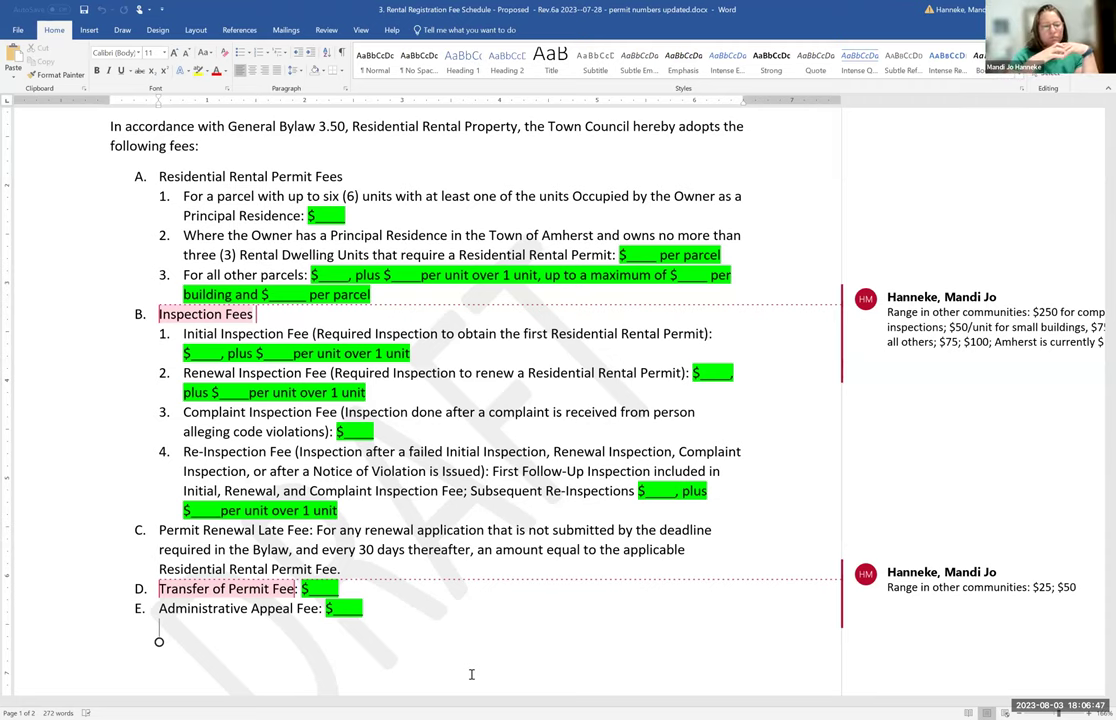
left_click(328, 216)
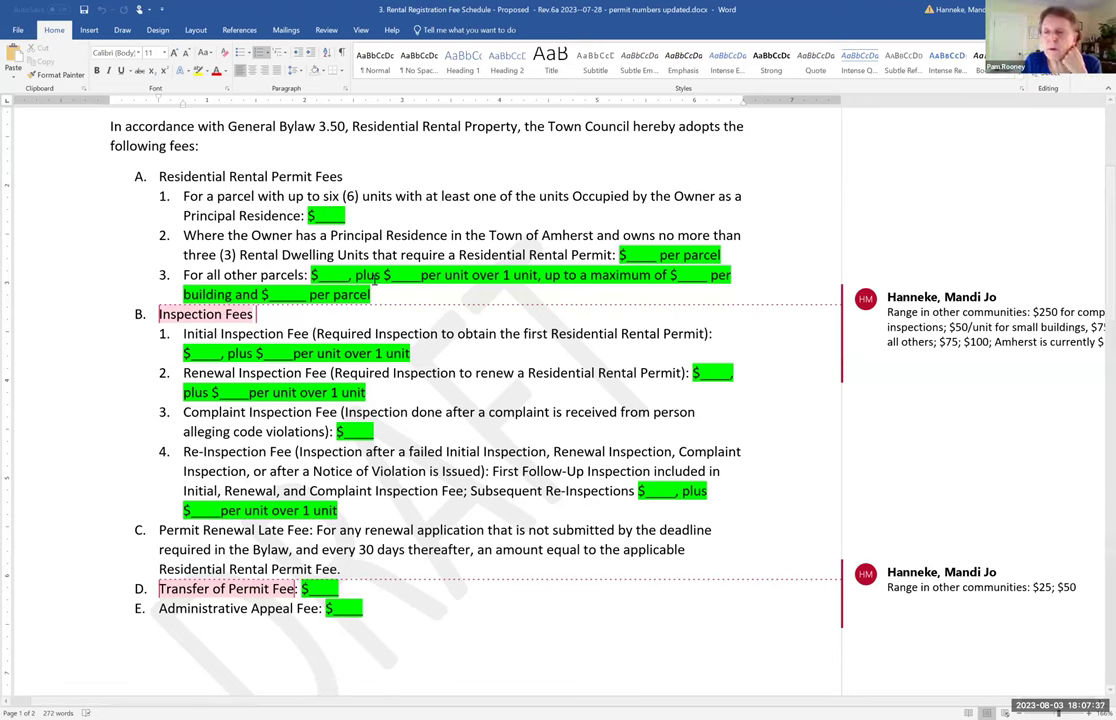
mouse_move(936, 590)
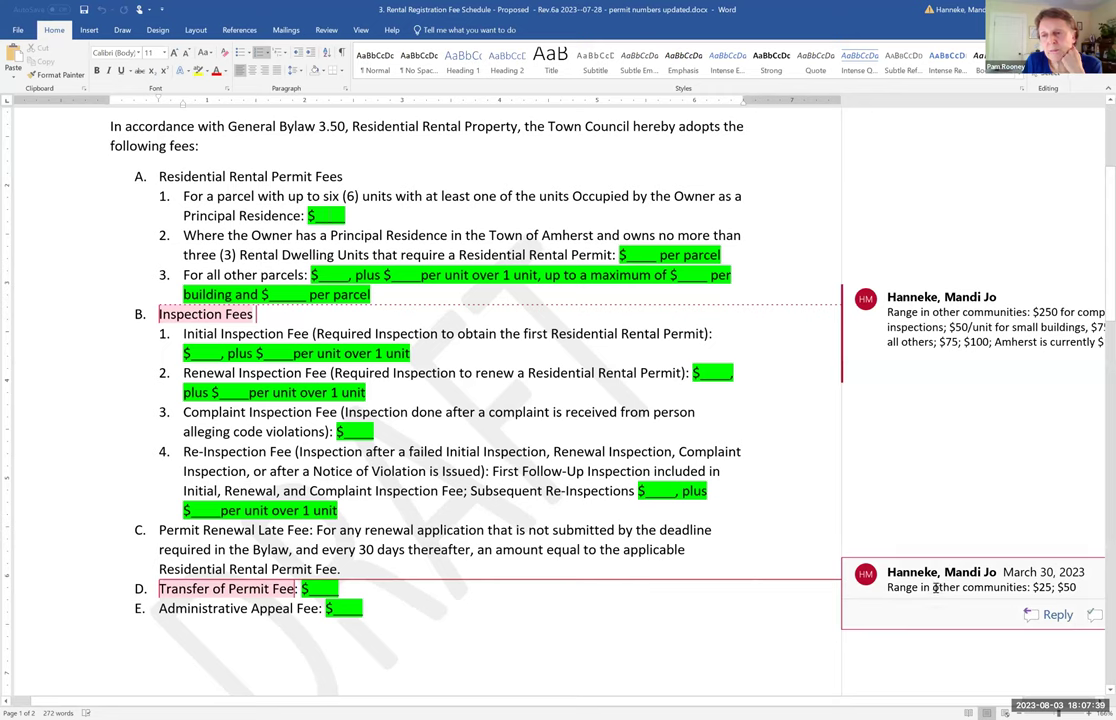
left_click(1056, 614)
type("CRC believes")
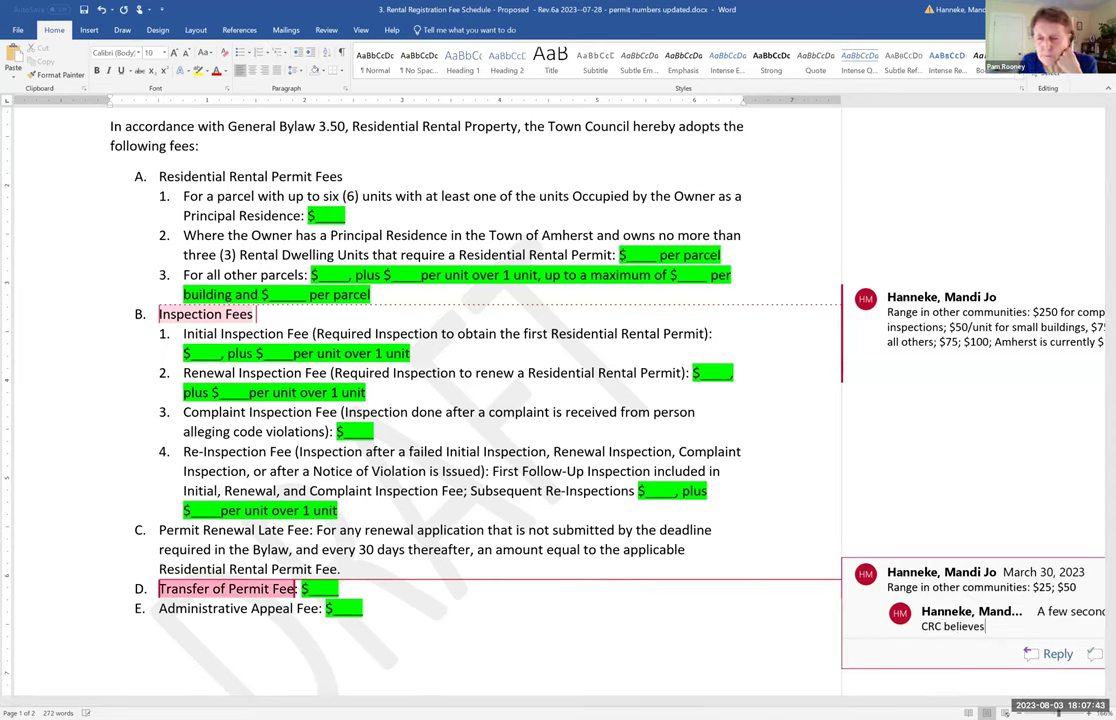
type(" this fee should b")
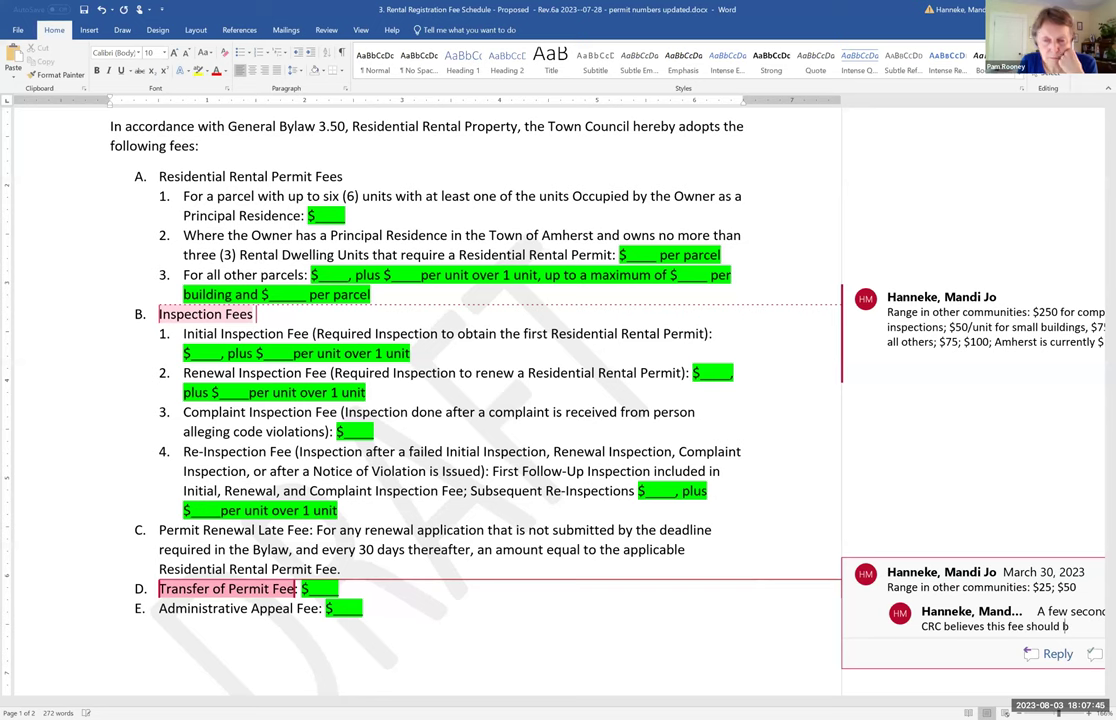
type("e nominal")
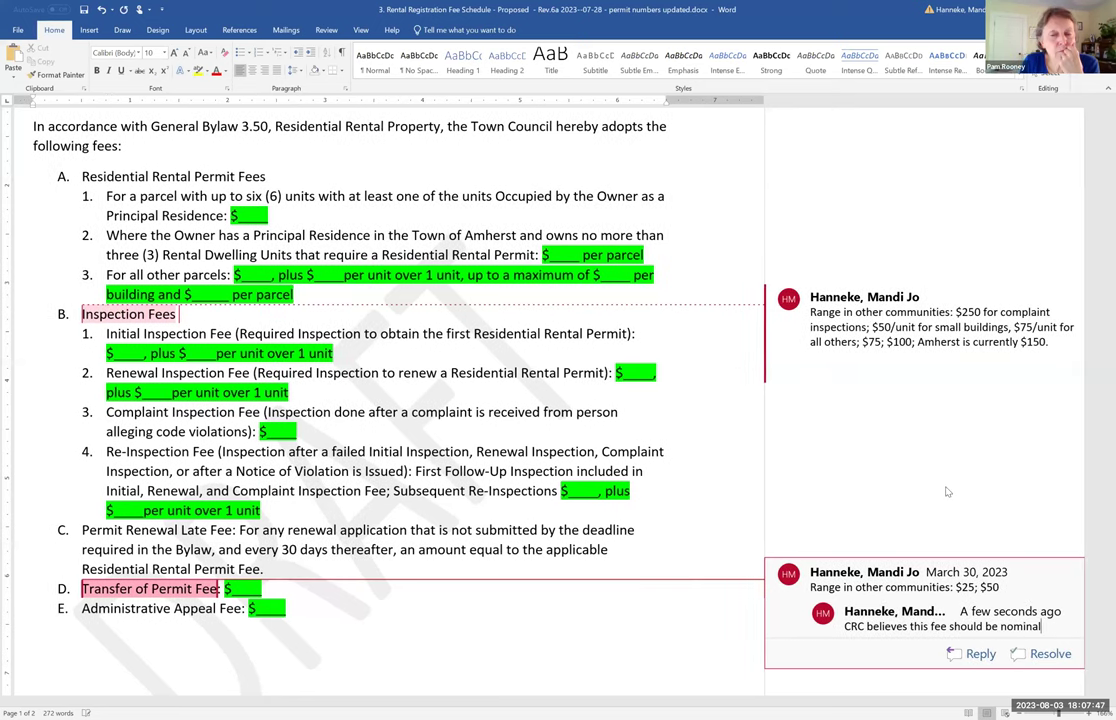
left_click(540, 635)
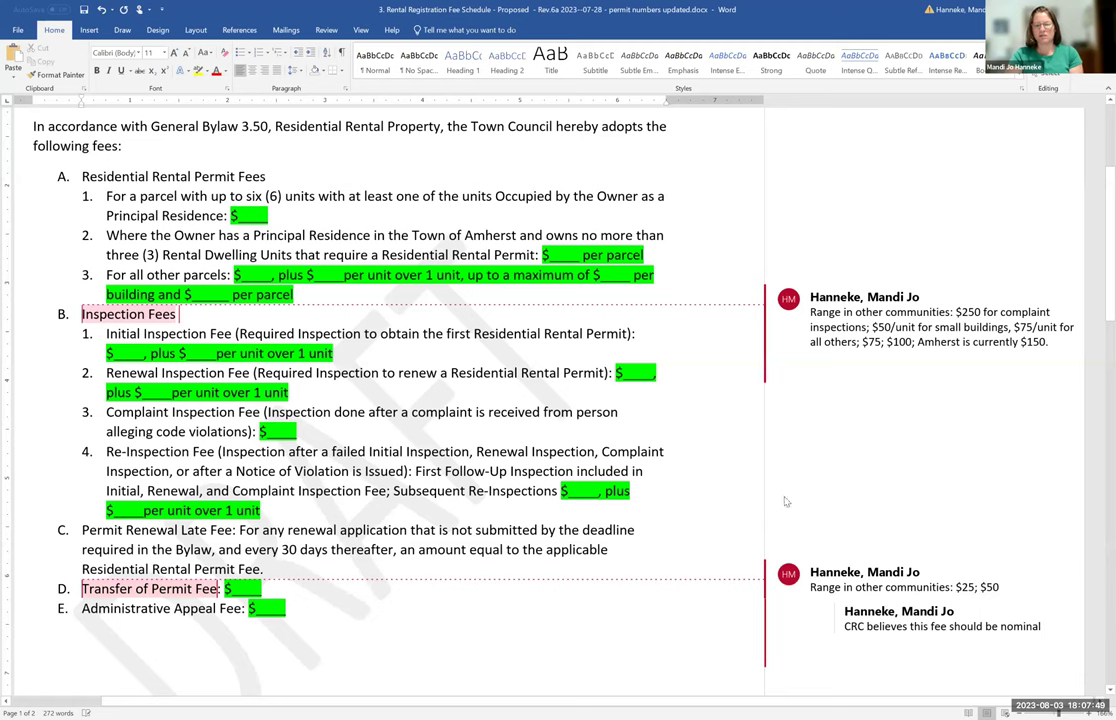
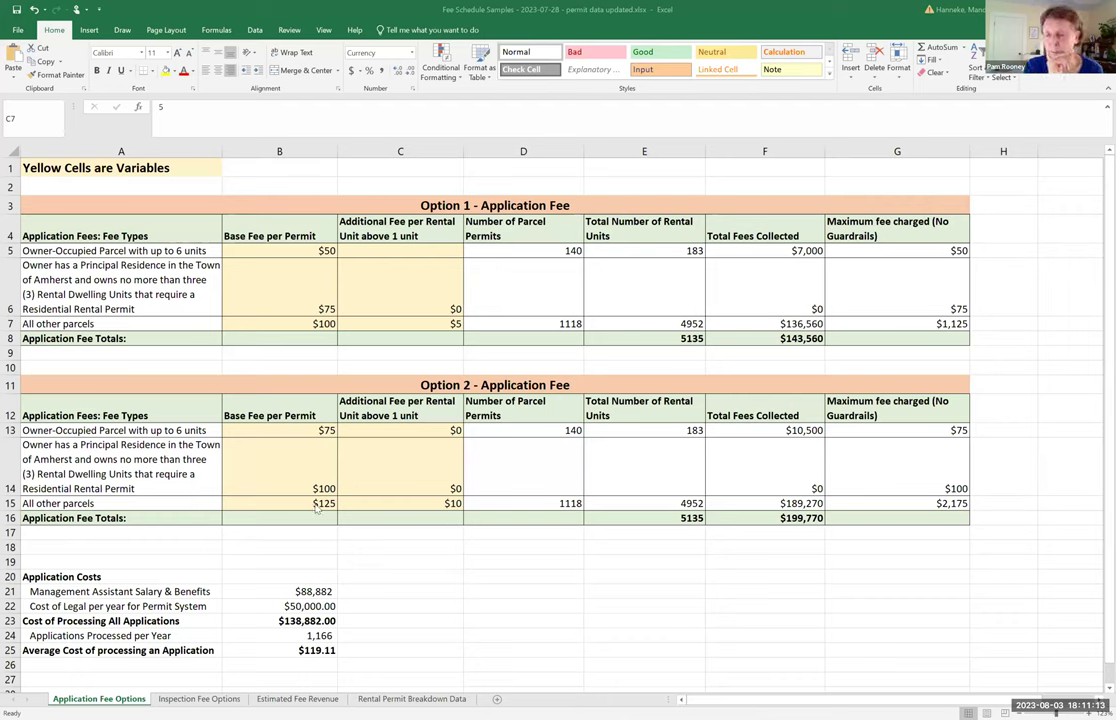
- Test a $125 base fee for Option 1's All other parcels on the Application Fee Options sheet, and restore it to $100
left_click(317, 328)
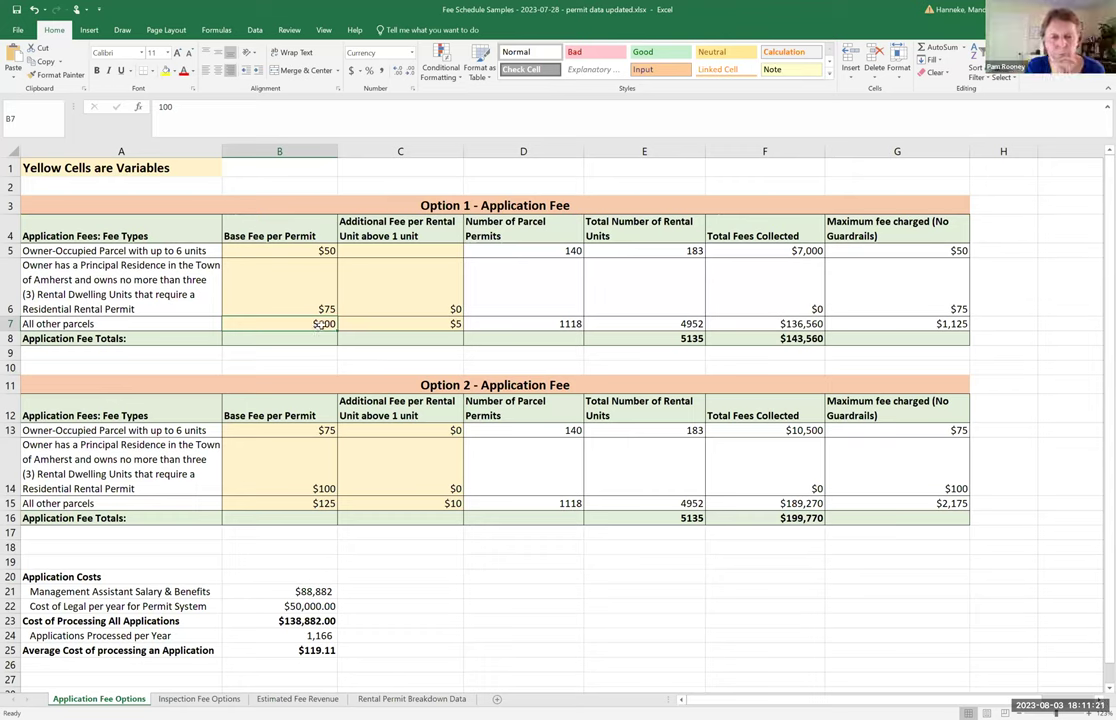
type("125")
key("Return")
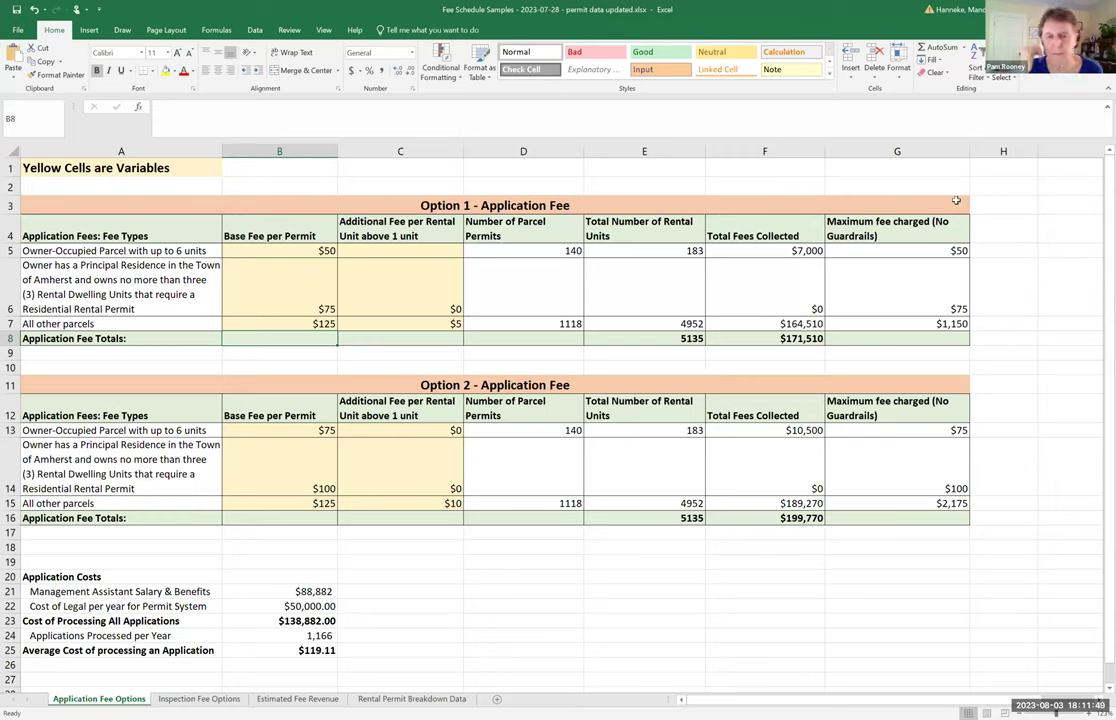
left_click(329, 324)
type("100")
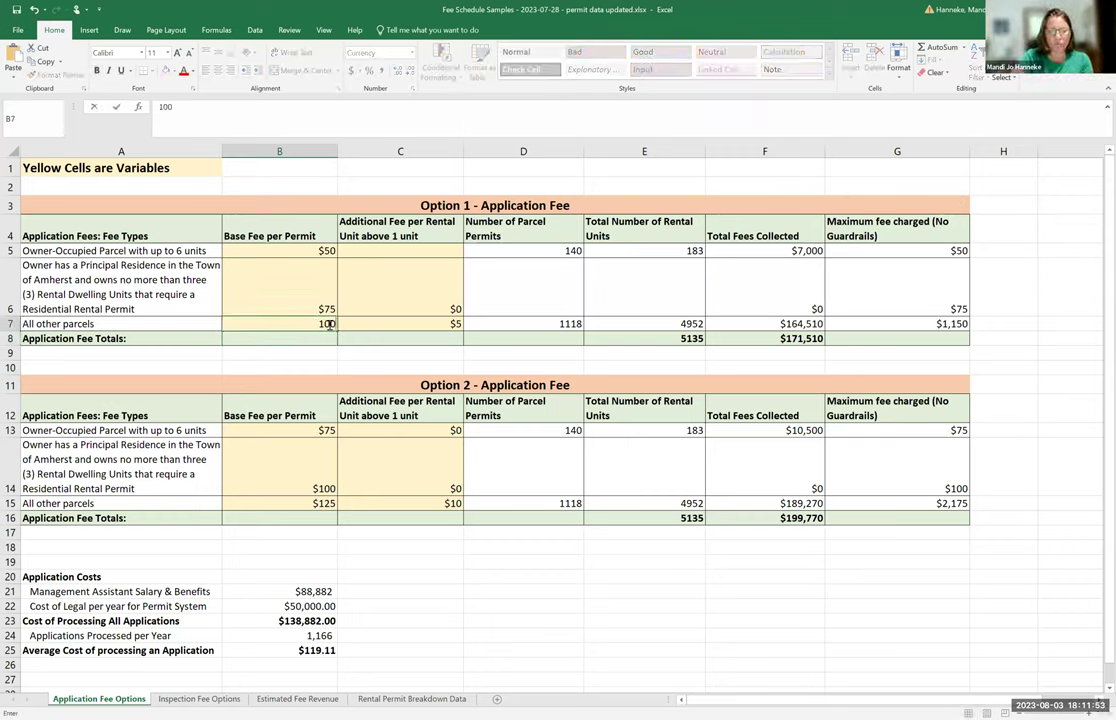
key("Return")
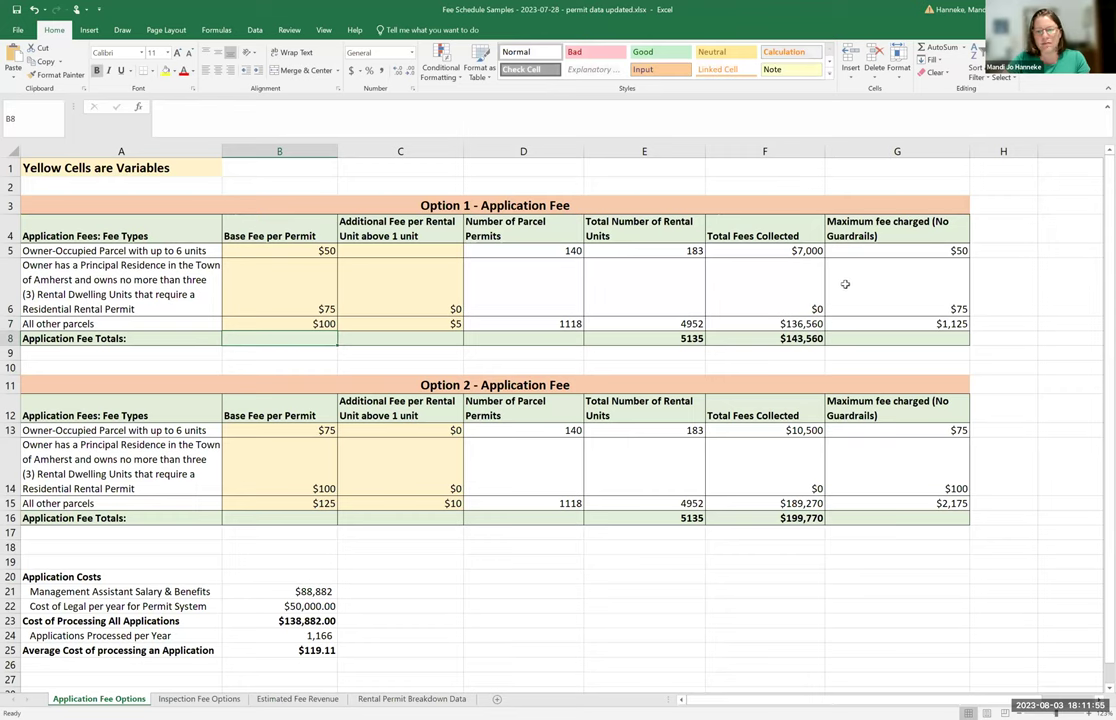
- Examine Option 1's principal-residence owner row and the base and additional unit fees for All other parcels
left_click_drag(303, 295, 530, 290)
left_click(528, 290)
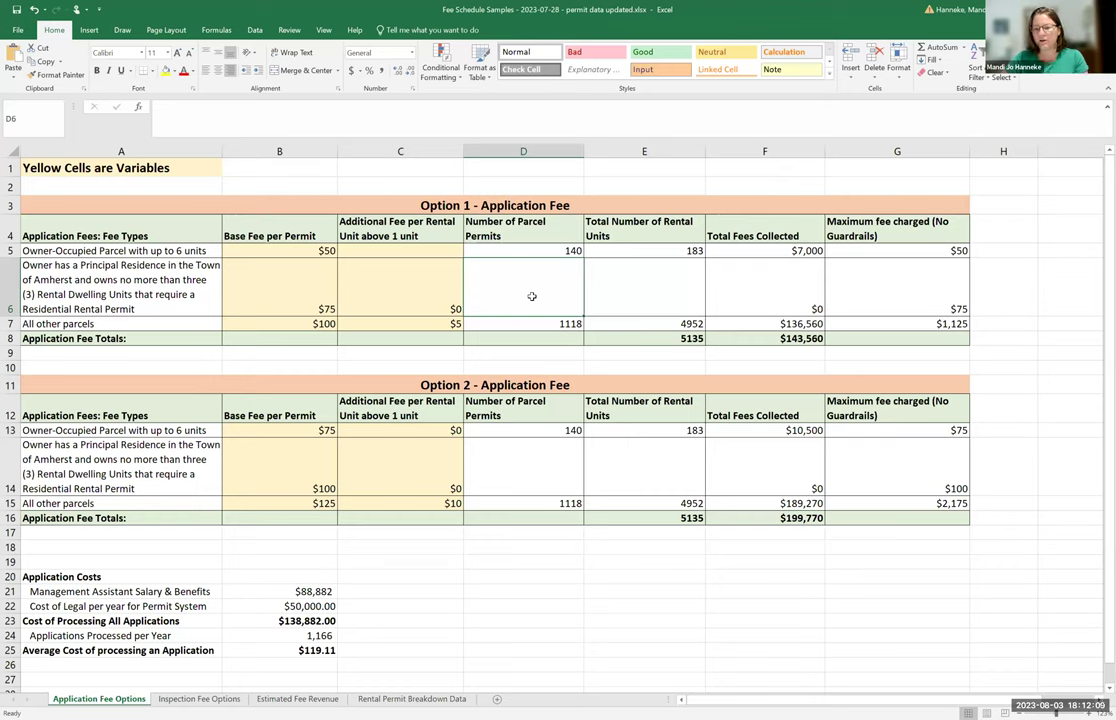
left_click_drag(835, 285, 548, 289)
left_click(740, 289)
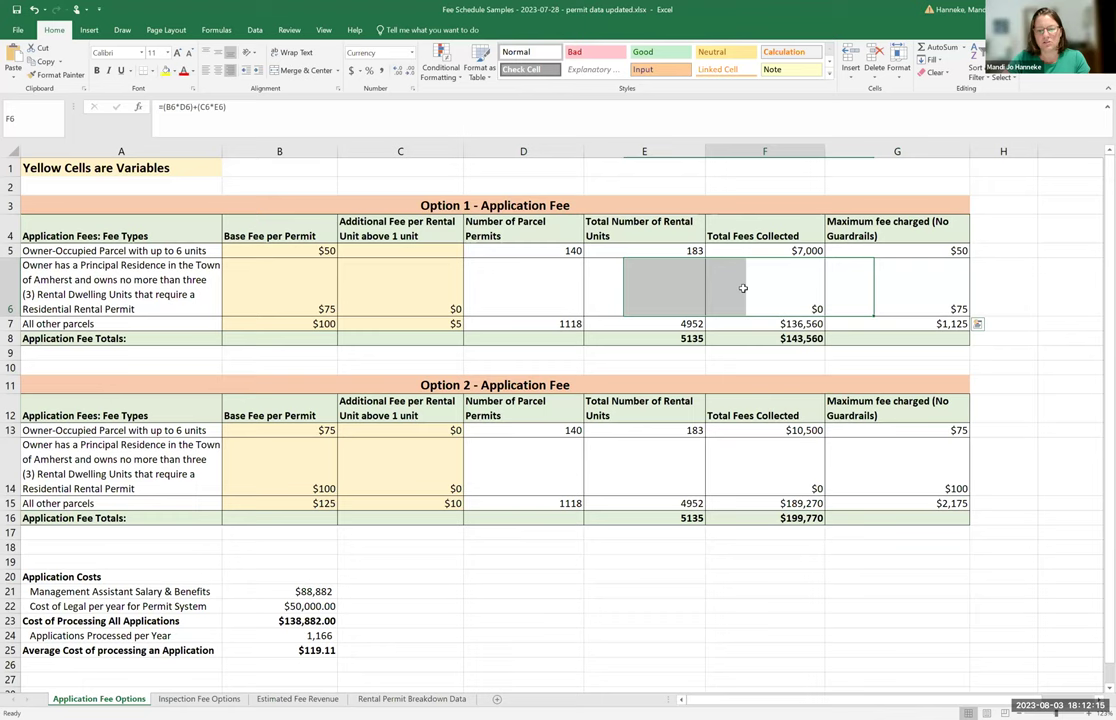
left_click(257, 320)
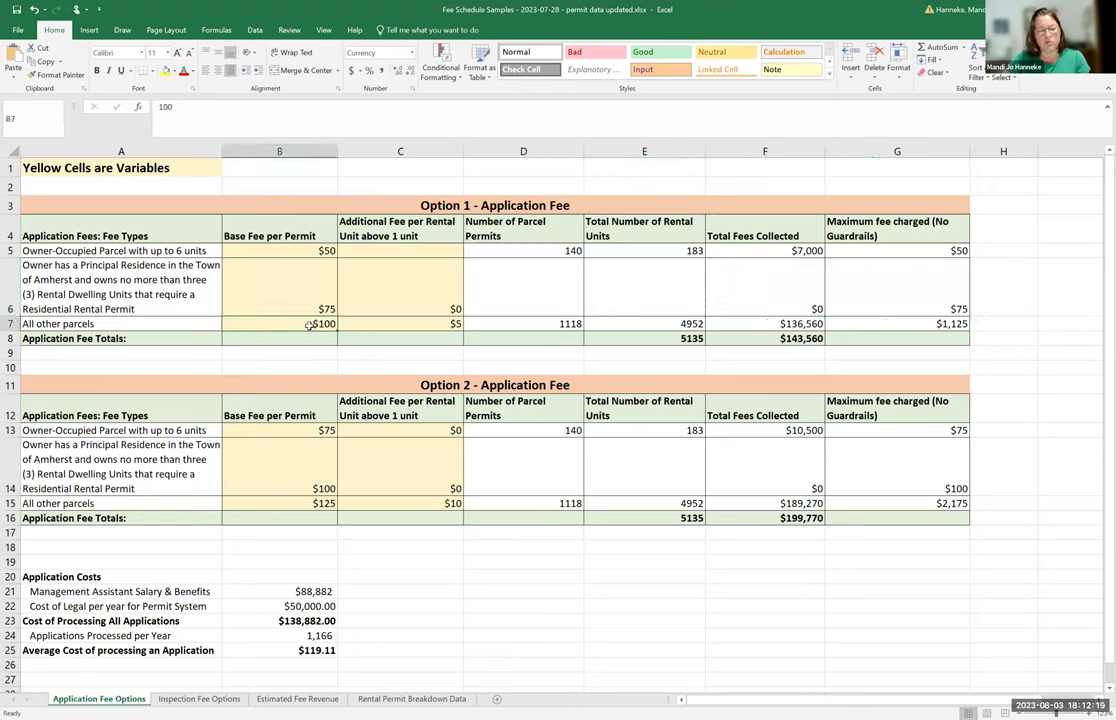
left_click(155, 323)
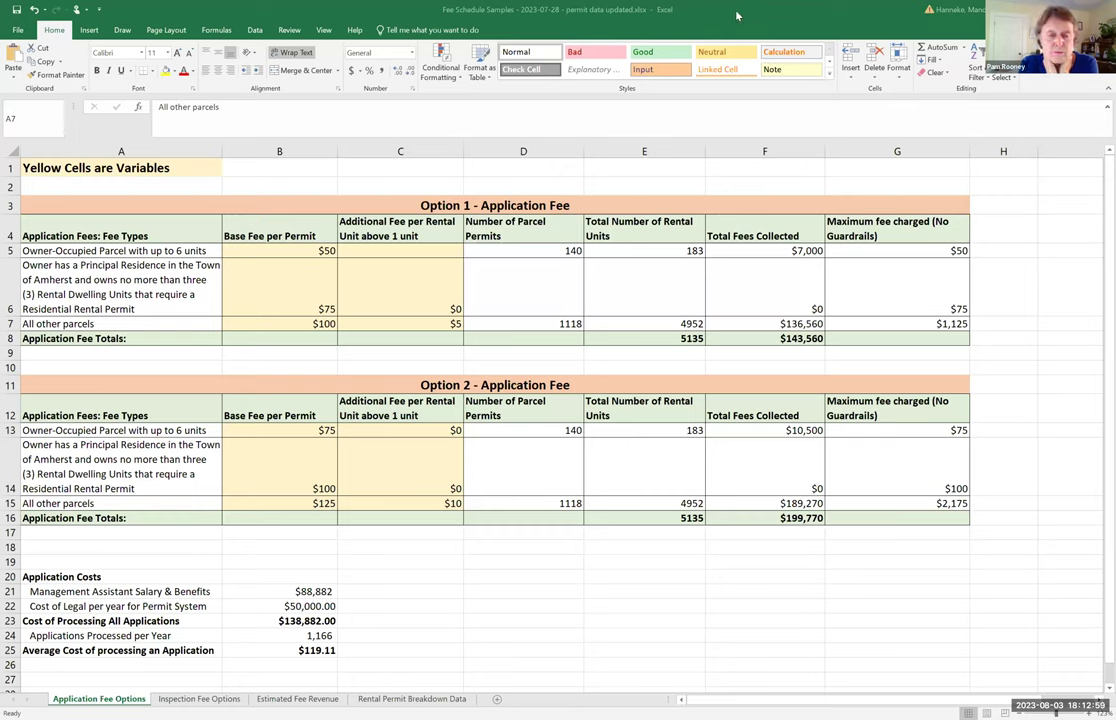
left_click(285, 329)
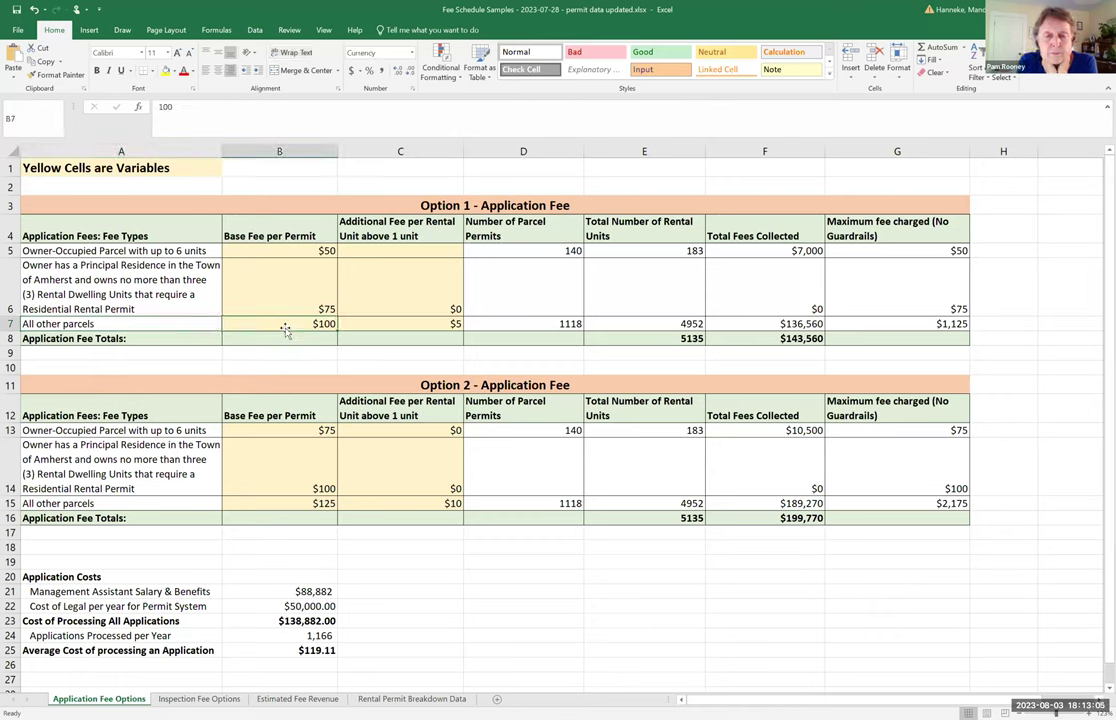
left_click(396, 324)
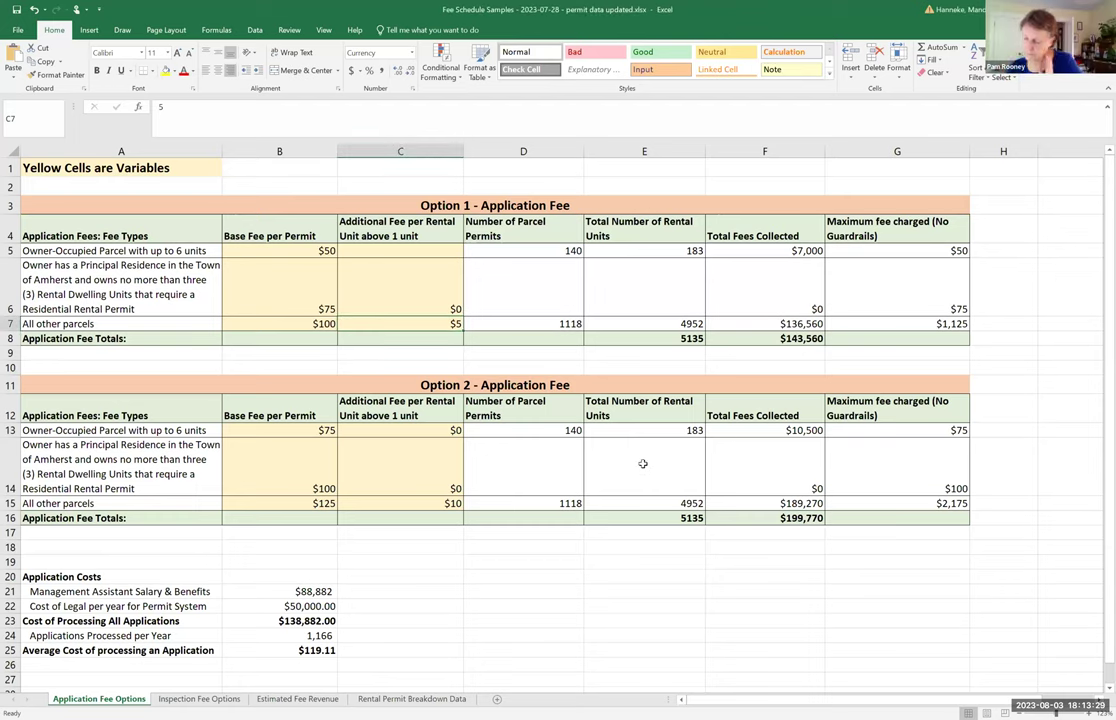
- Review both options and the Estimated Total Cost of Inspection Program on the Inspection Fee Options sheet
left_click(199, 698)
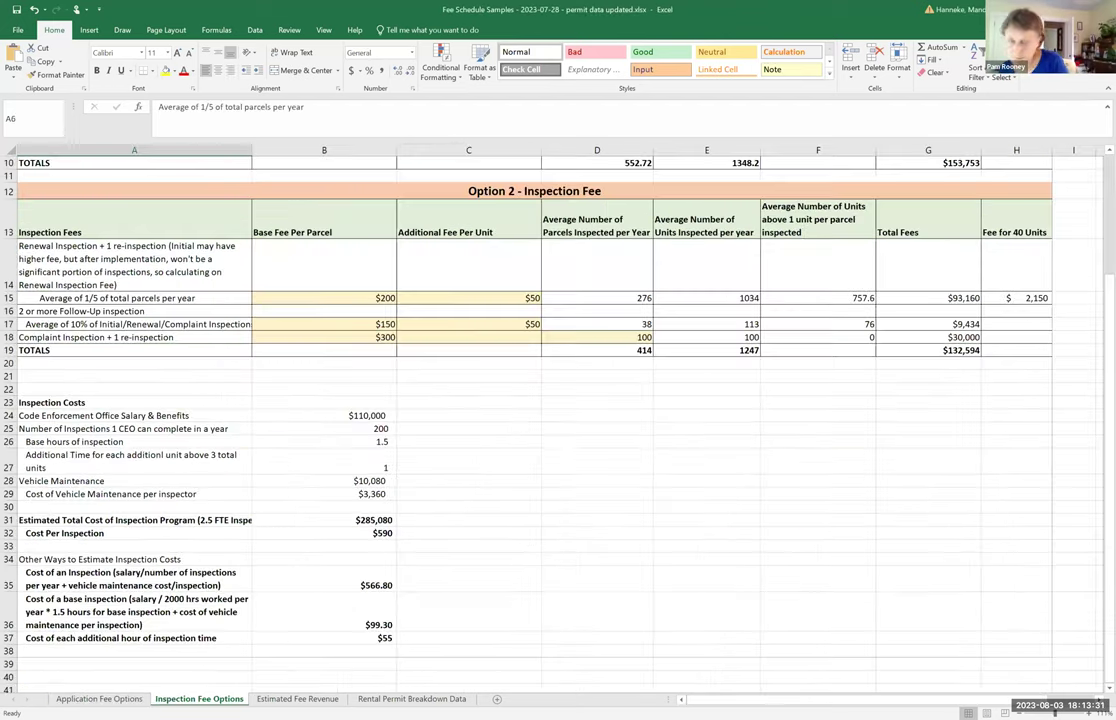
scroll(535, 546, "up", 3)
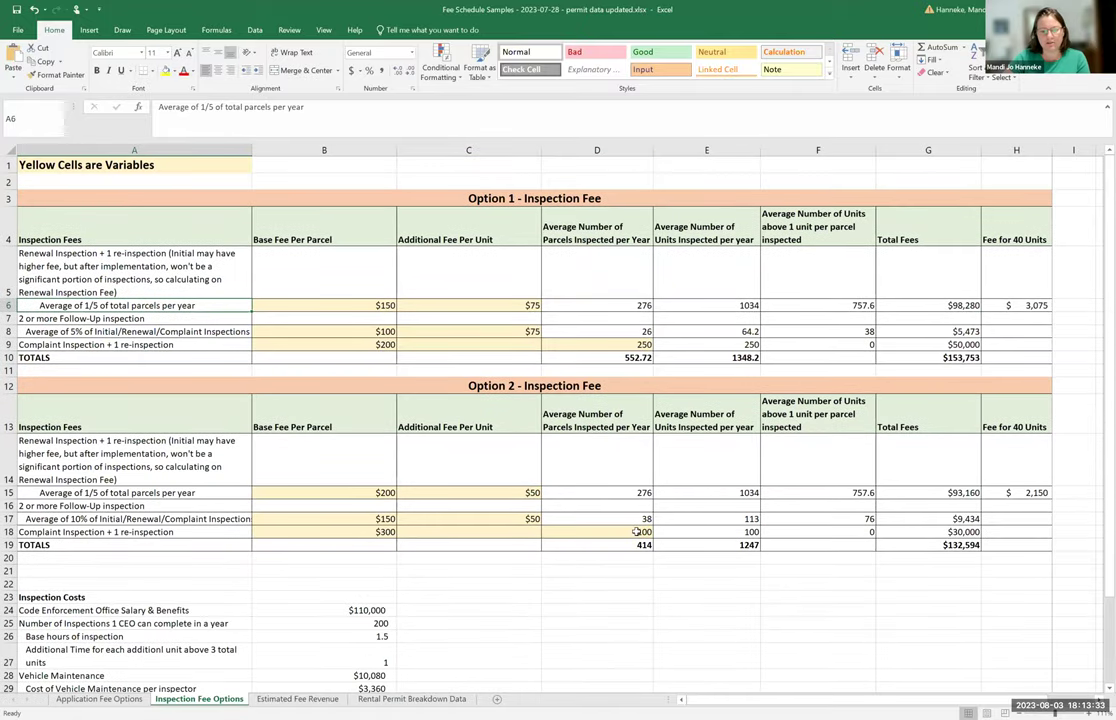
scroll(478, 563, "down", 2)
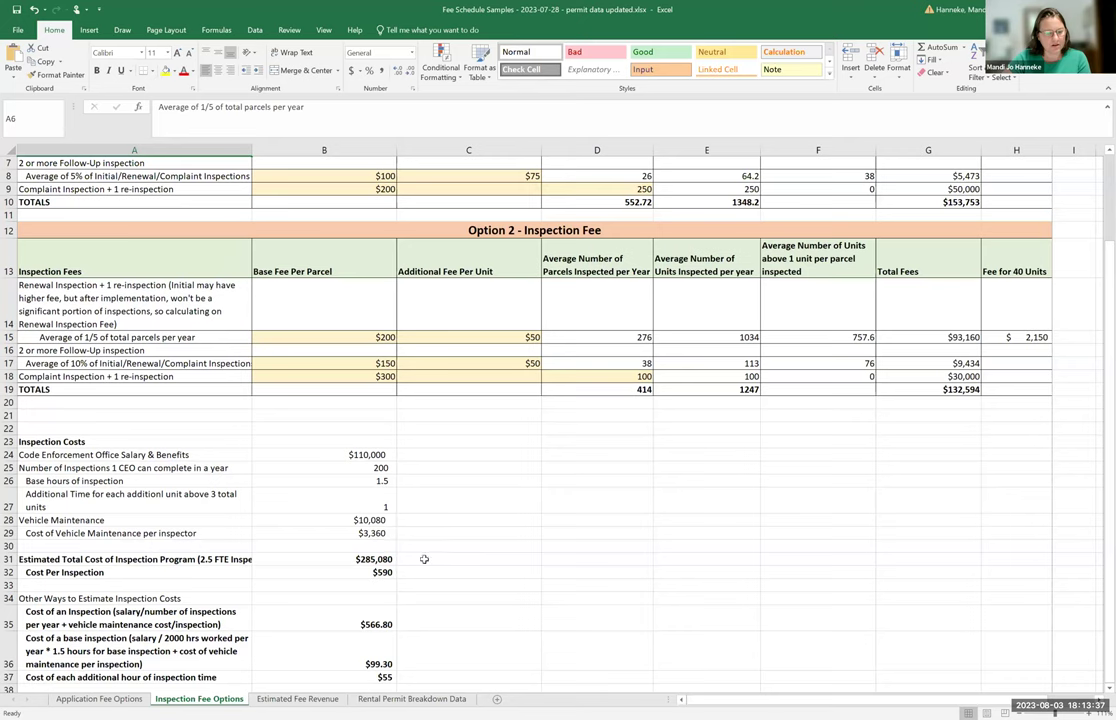
left_click(205, 560)
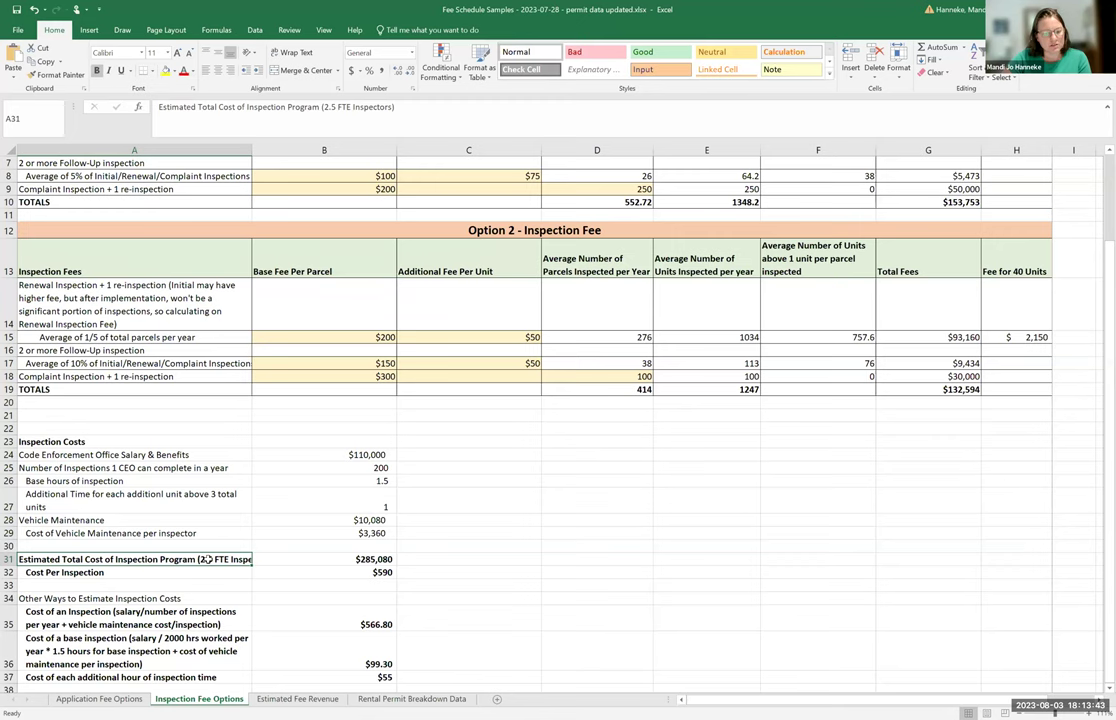
scroll(205, 560, "down", 1)
scroll(190, 600, "up", 3)
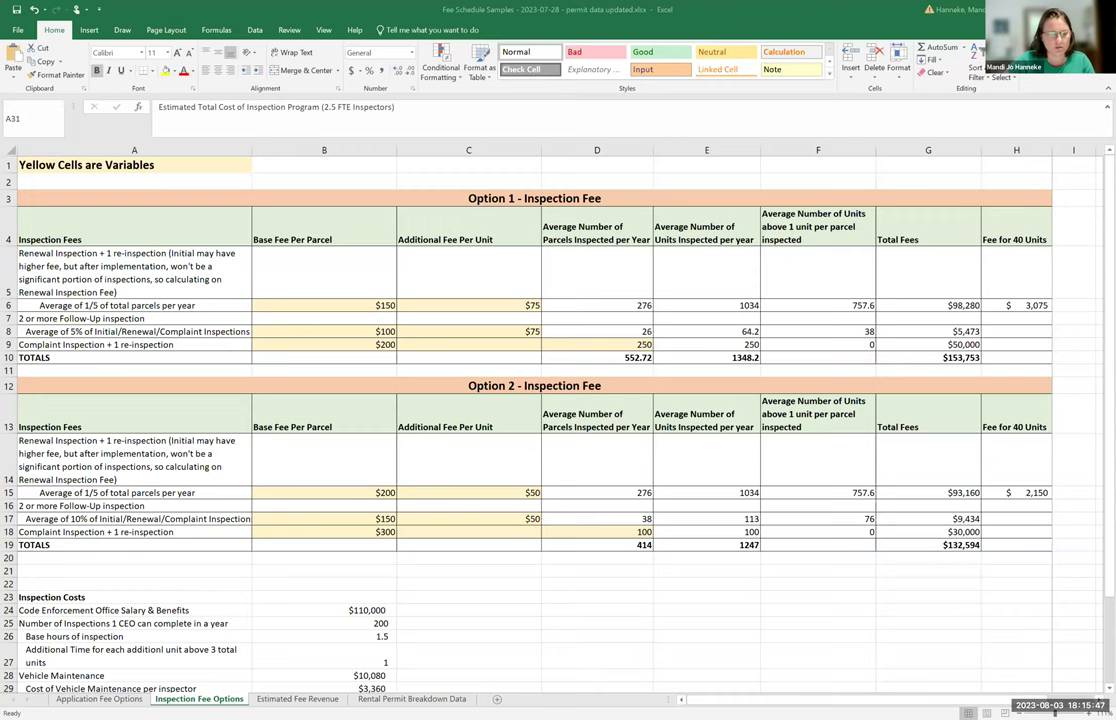
- Change the Estimated Total Cost of Inspection Program to 3 FTE inspectors in its label and in the formula's salary multiplier
scroll(218, 608, "down", 3)
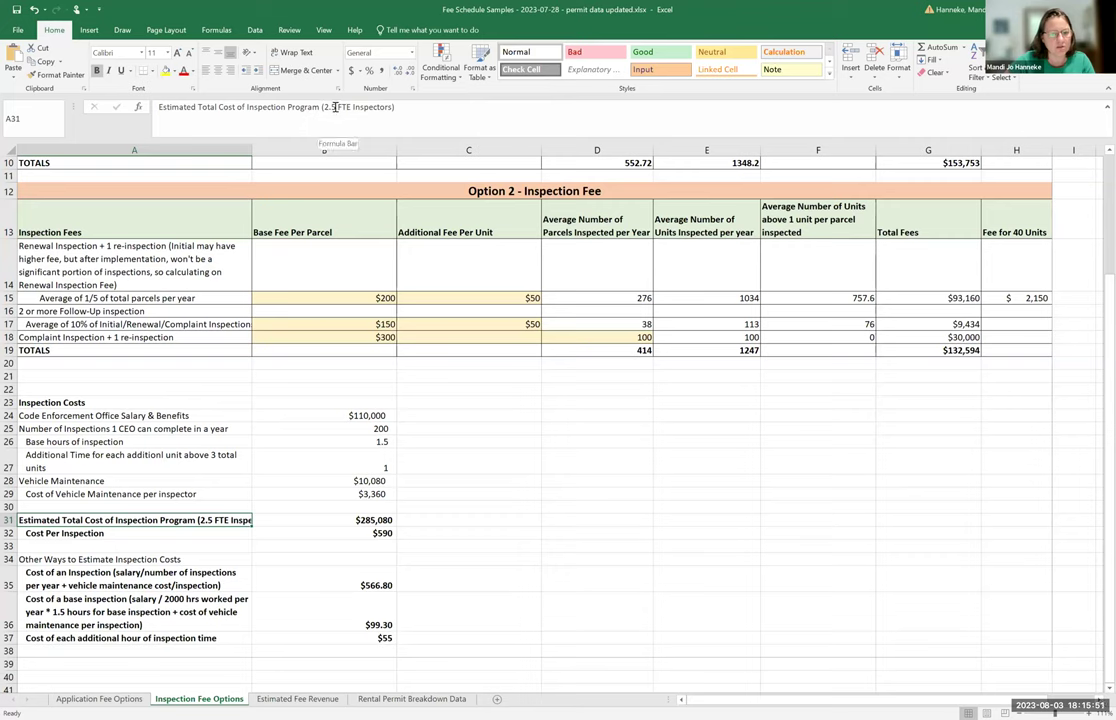
left_click_drag(323, 106, 339, 106)
type("3")
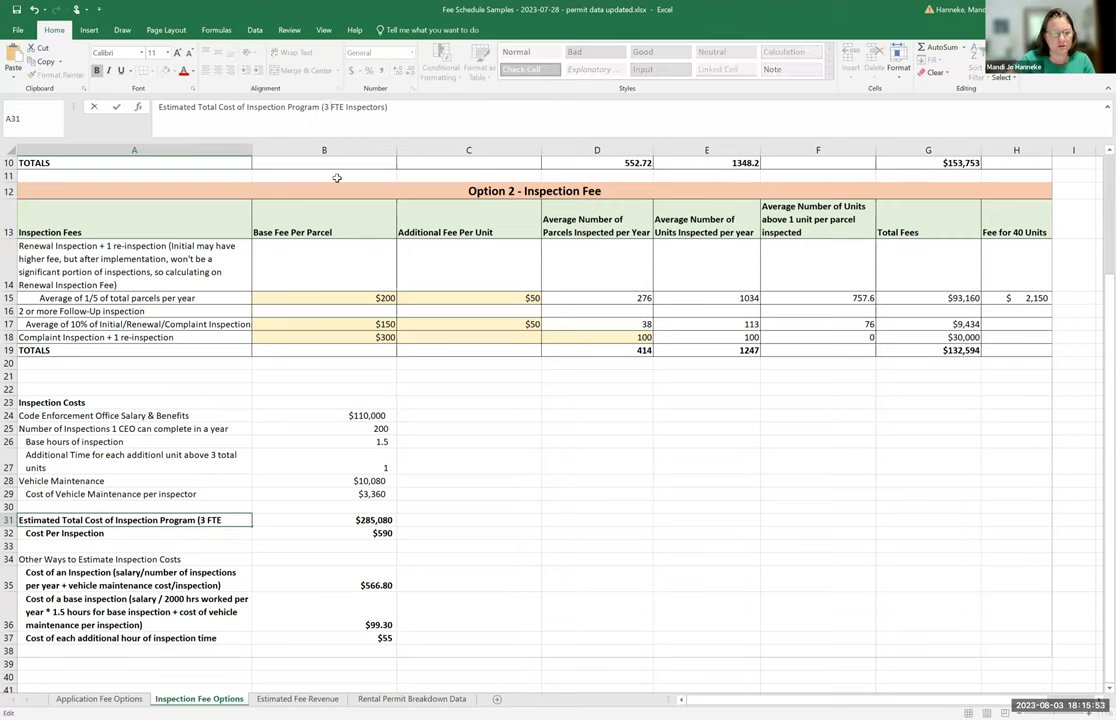
left_click(327, 520)
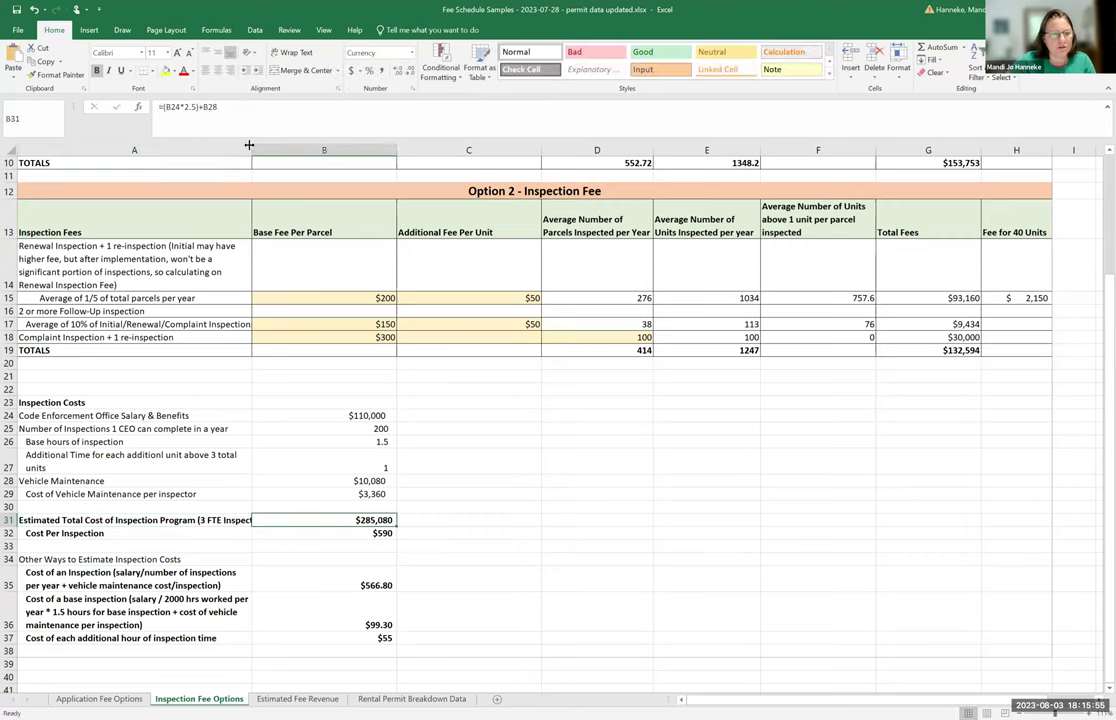
left_click_drag(178, 106, 192, 106)
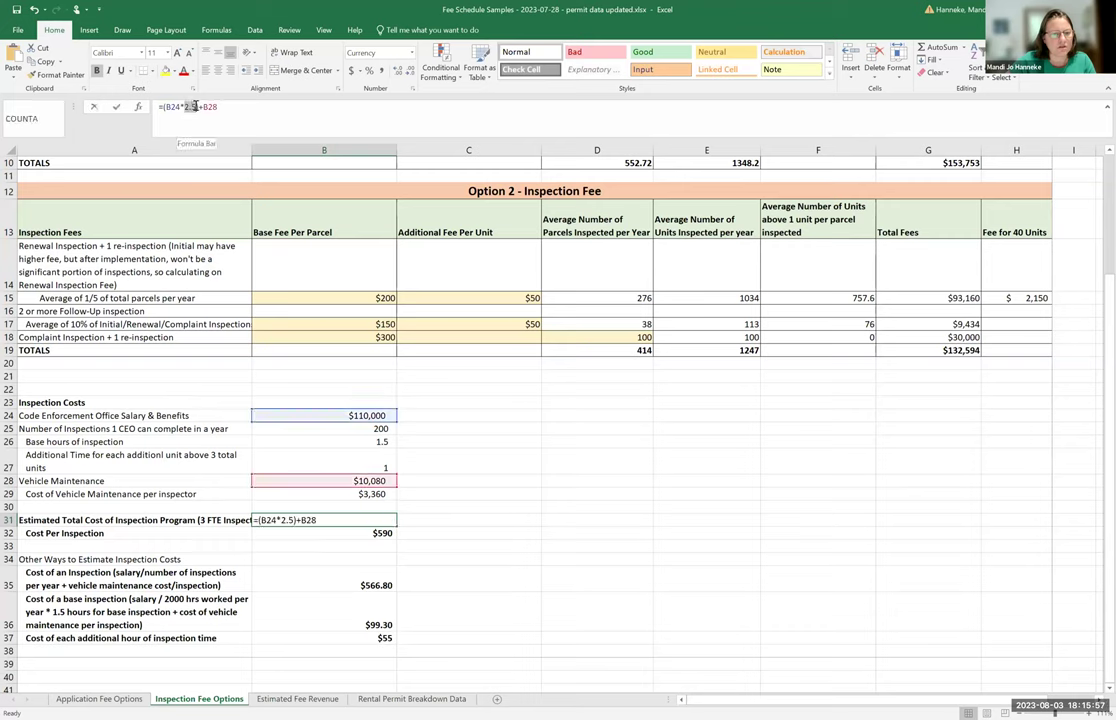
type("3")
key("Return")
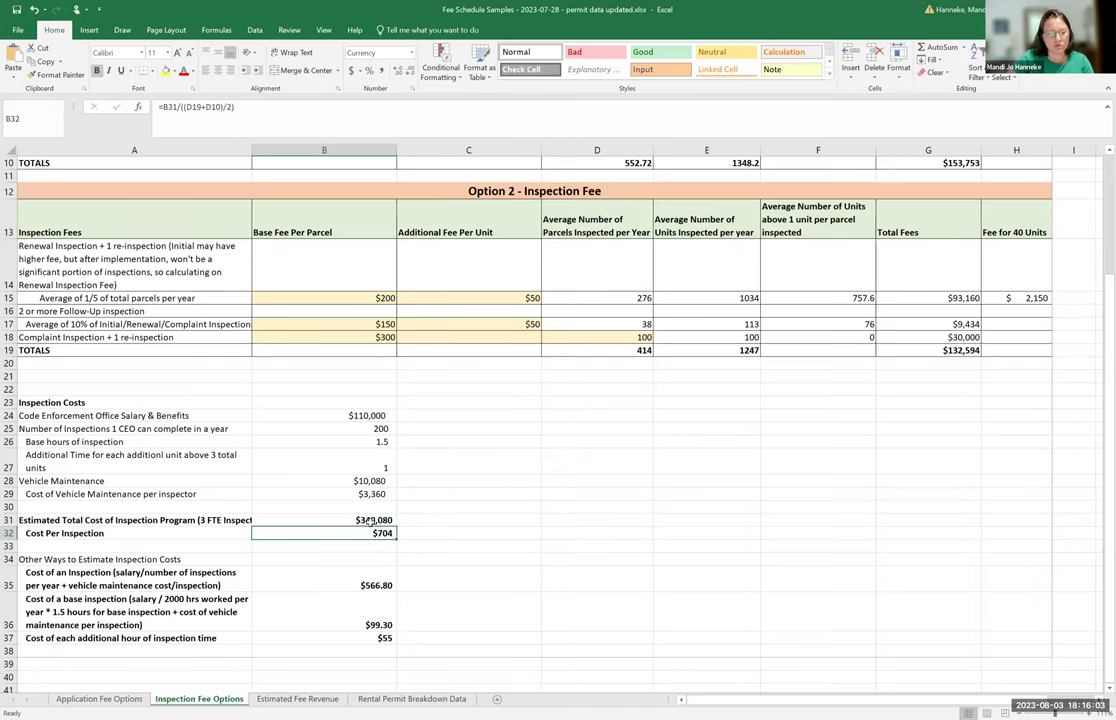
- Check the application fee totals and compare the Option 1 and Option 2 inspection fee totals with the estimated inspection program cost
left_click(99, 698)
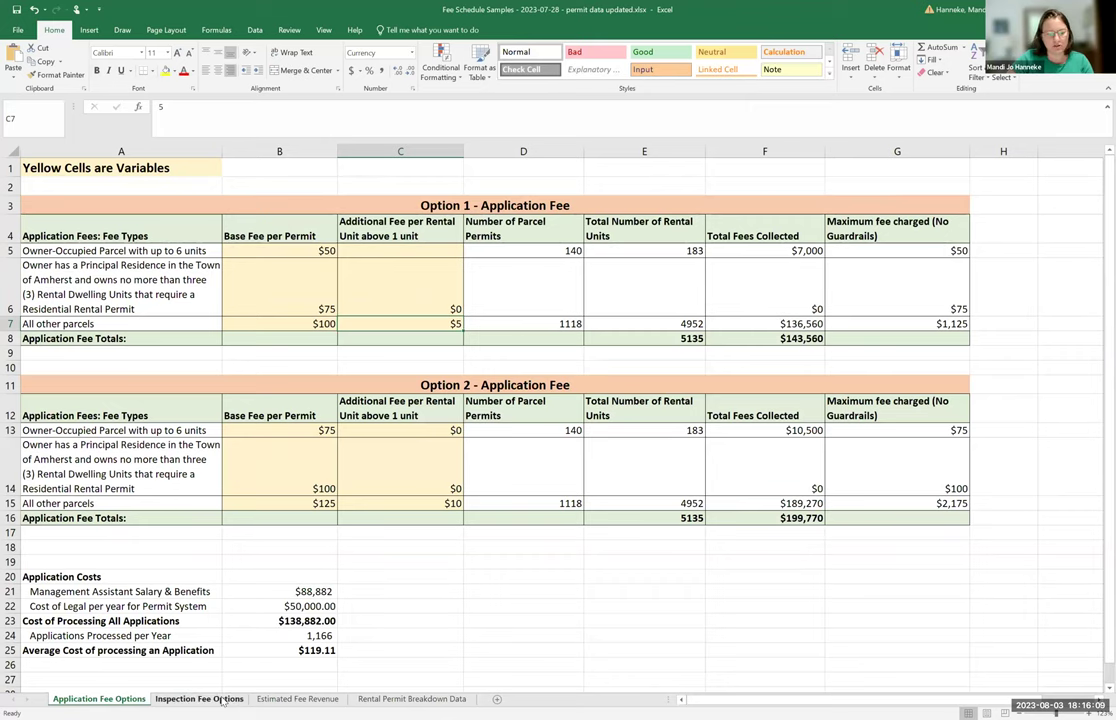
key("ctrl+Page_Down")
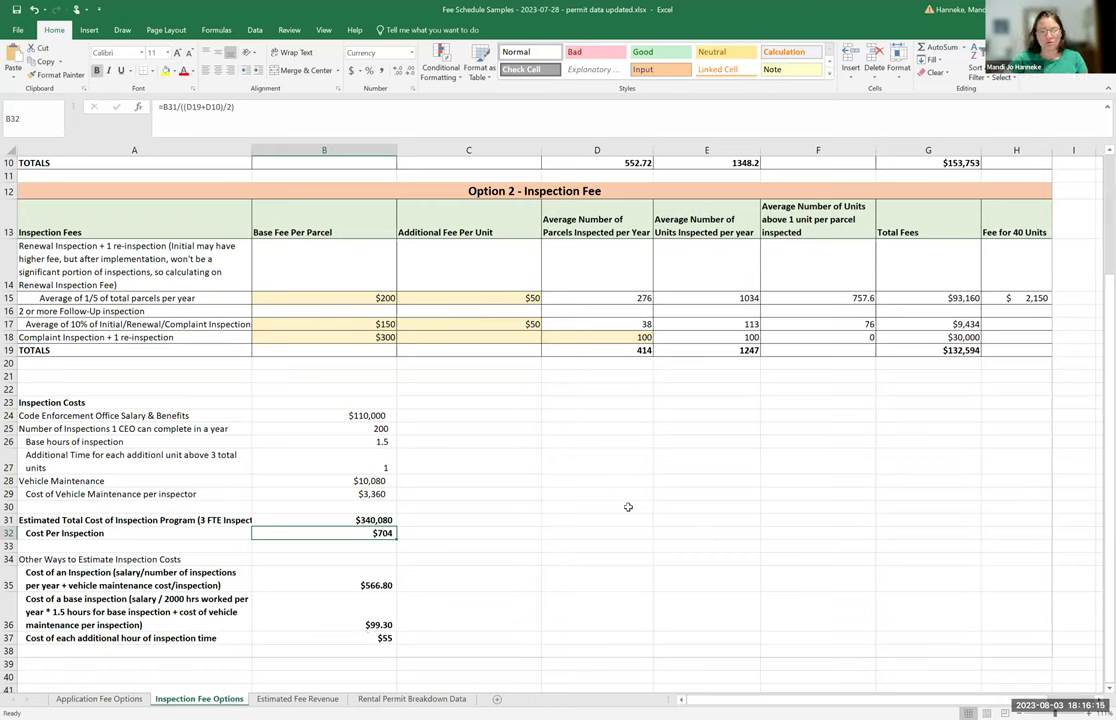
scroll(630, 510, "up", 2)
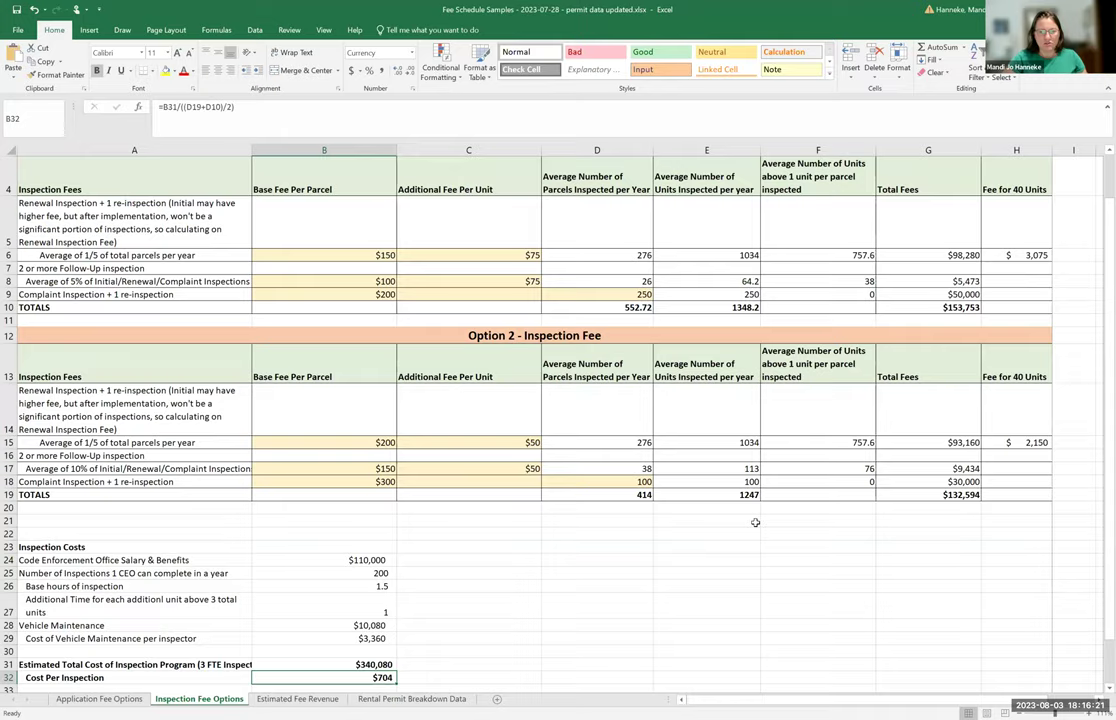
scroll(755, 522, "up", 1)
left_click(940, 357)
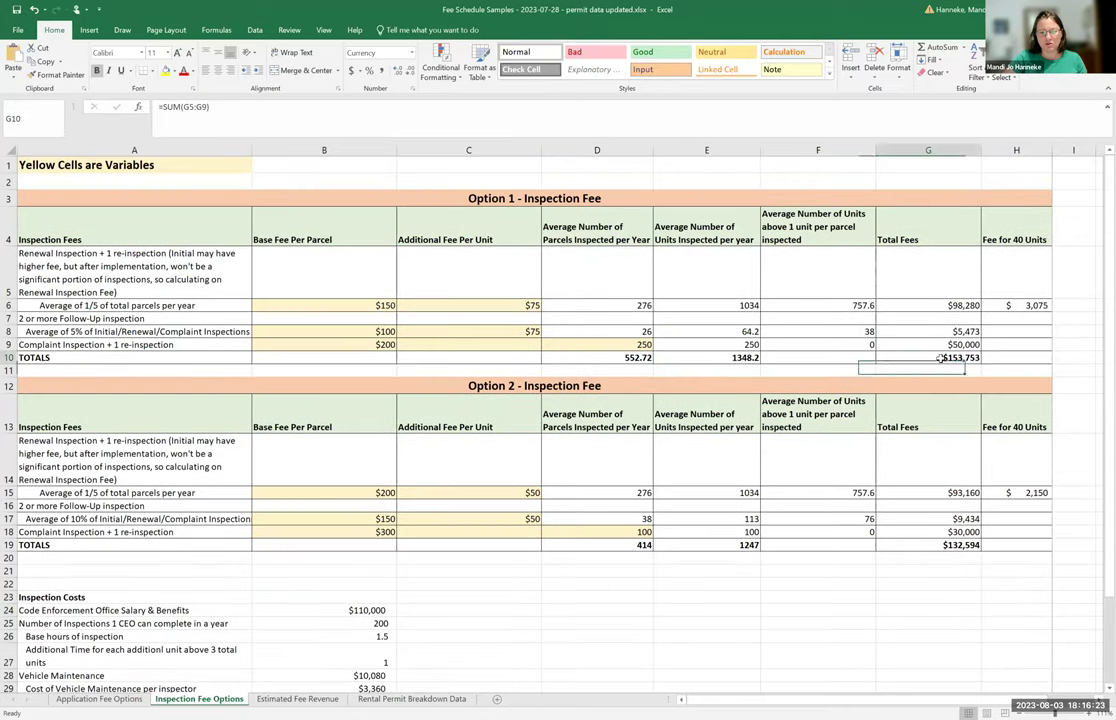
left_click(921, 543)
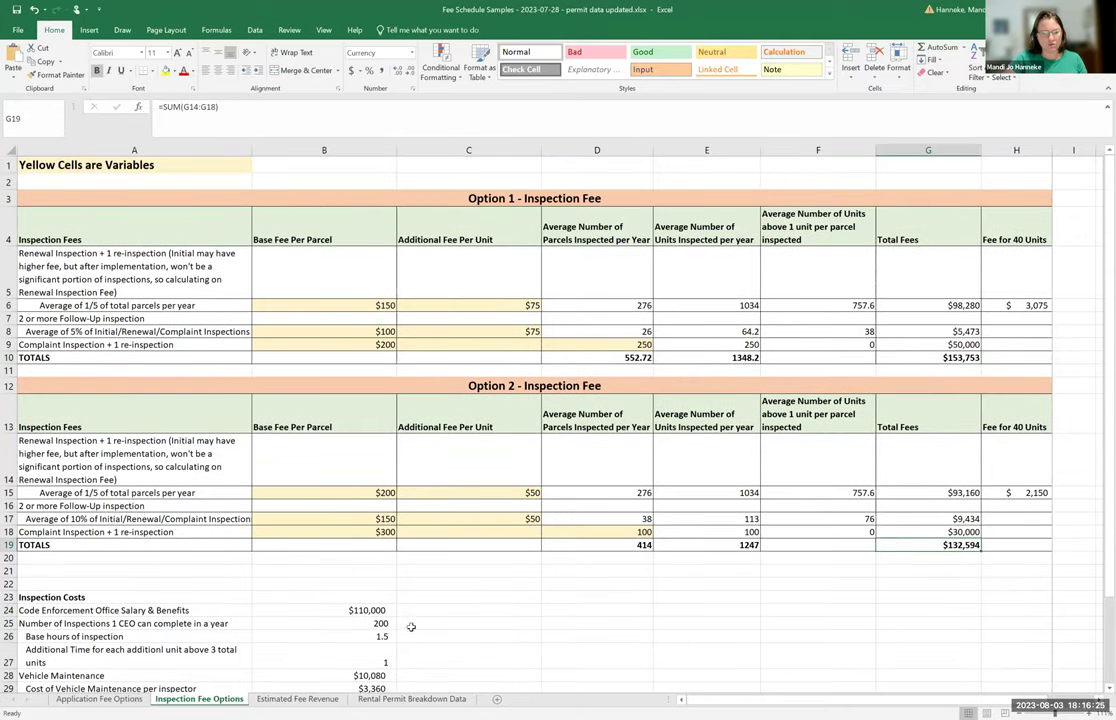
scroll(316, 574, "down", 1)
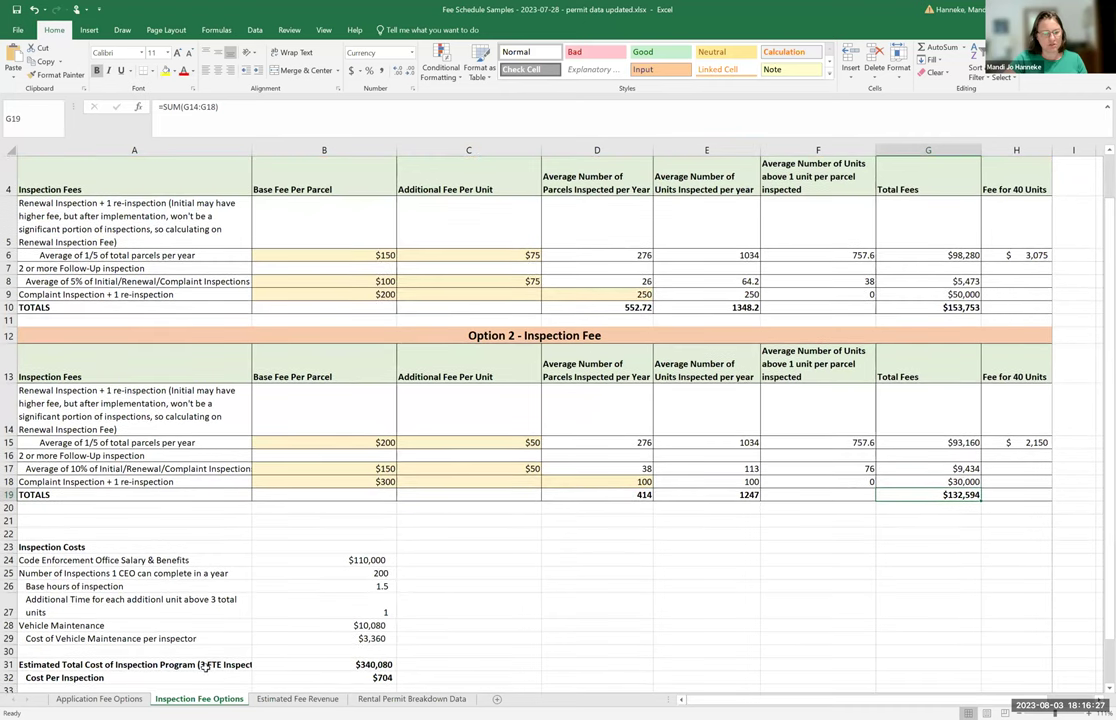
left_click_drag(180, 665, 294, 665)
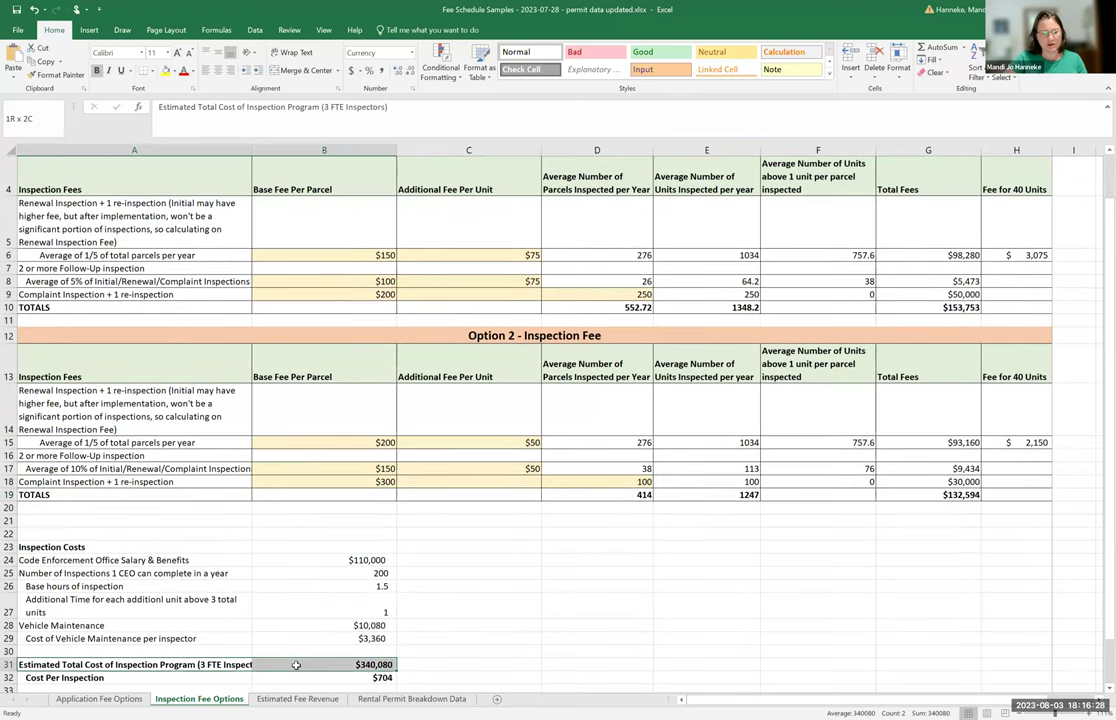
left_click(688, 587)
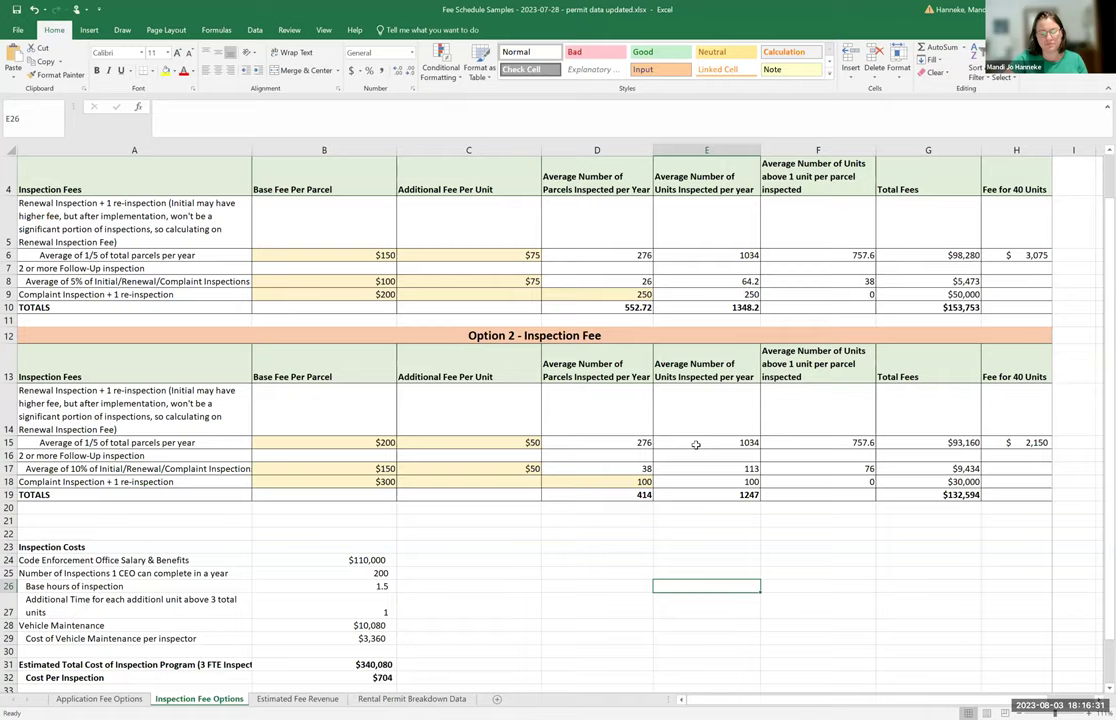
- Set Option 2's additional inspection fee per unit to $75 for both the renewal and the follow-up inspection rows
scroll(631, 369, "up", 1)
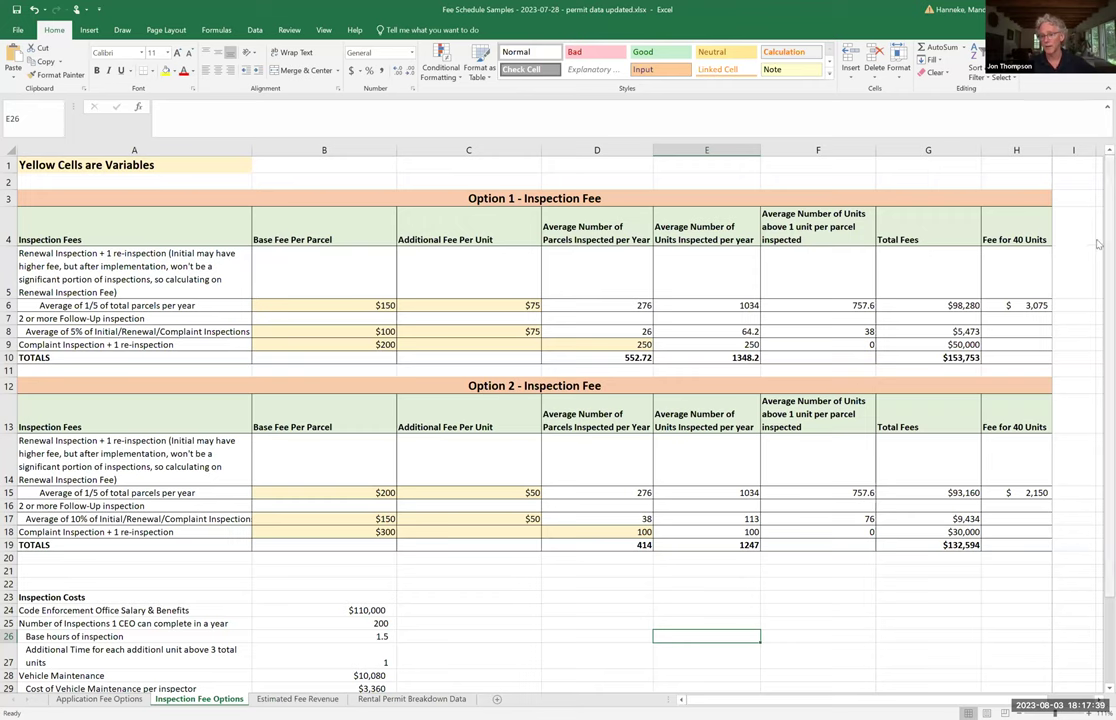
left_click(494, 493)
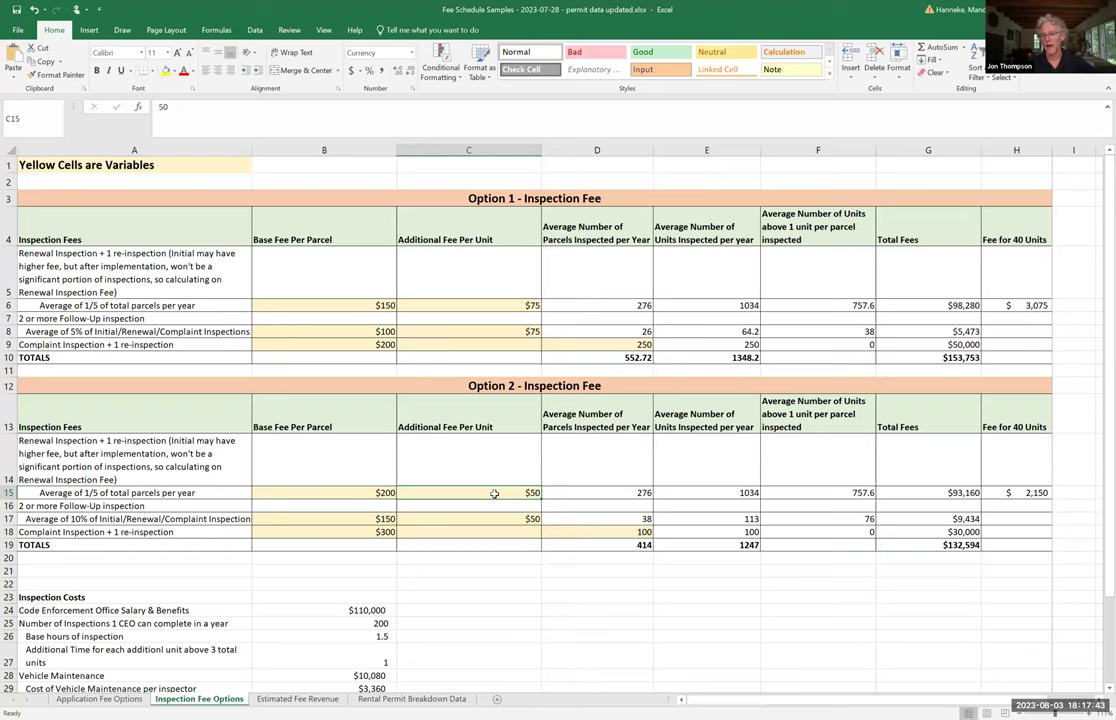
type("75")
key("Return")
left_click(506, 519)
type("75")
key("Return")
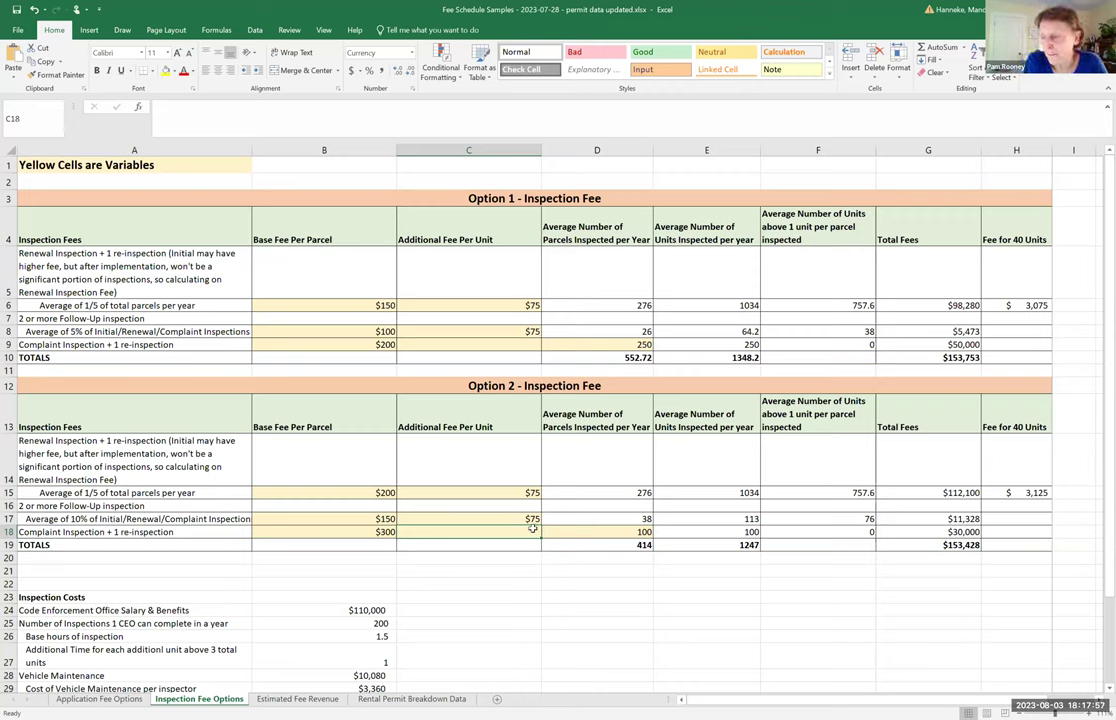
- Compare the complaint inspection parcel counts of Options 1 and 2, and review the Inspection Costs section
left_click(609, 533)
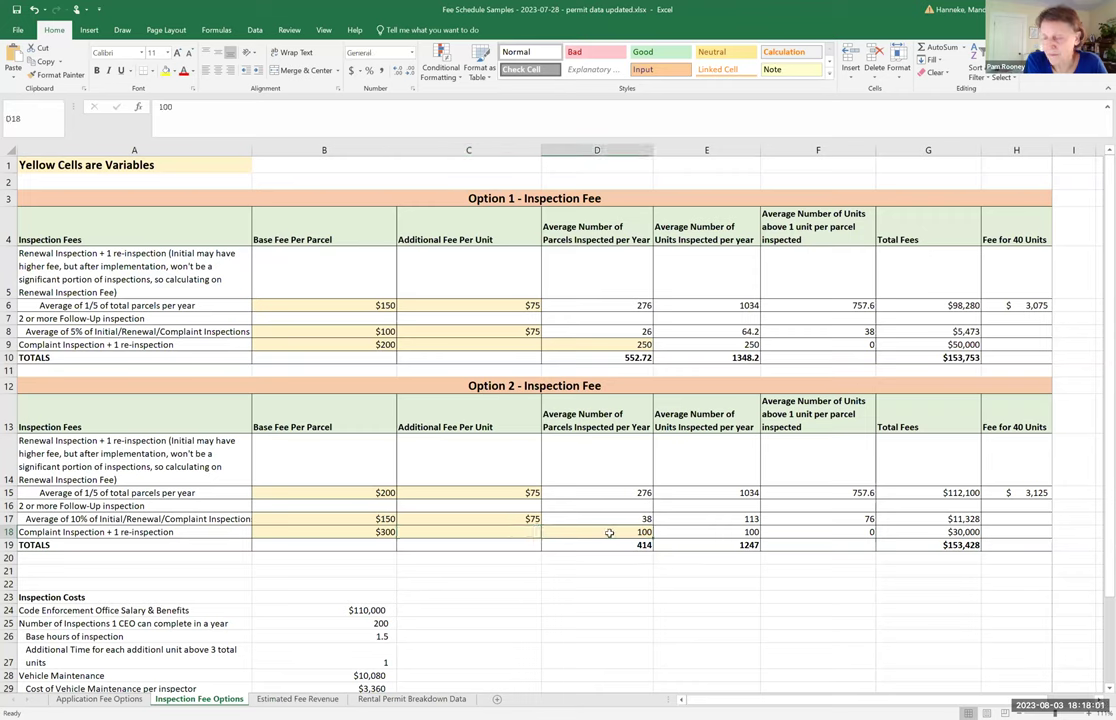
left_click(601, 344)
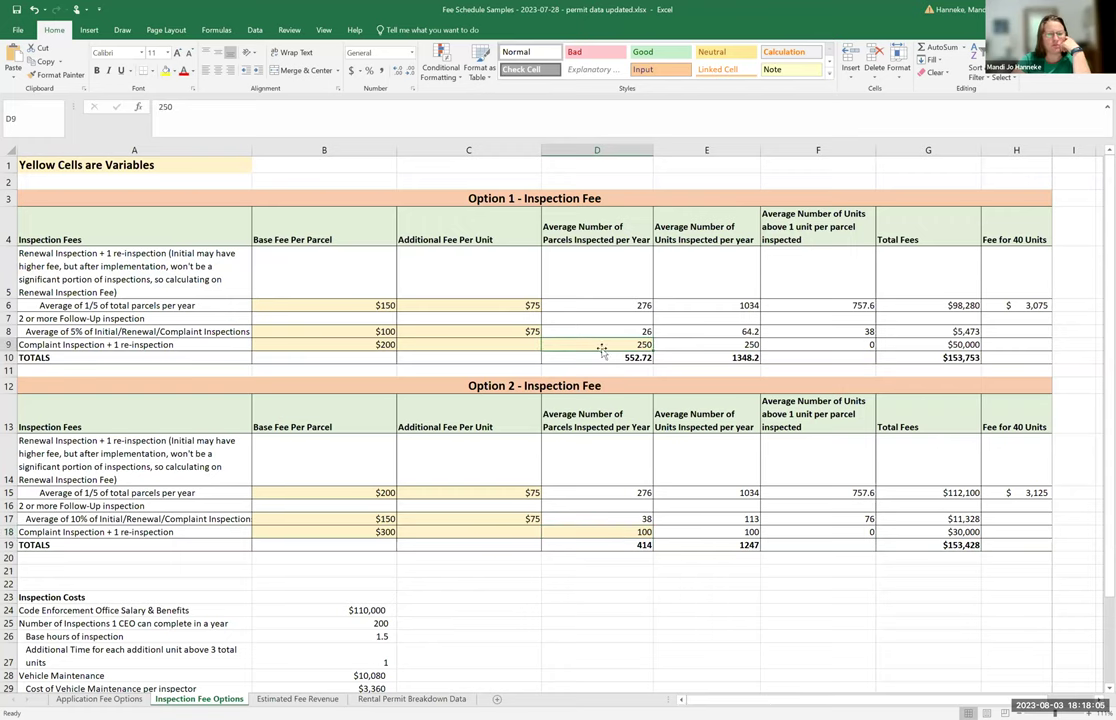
left_click(598, 532)
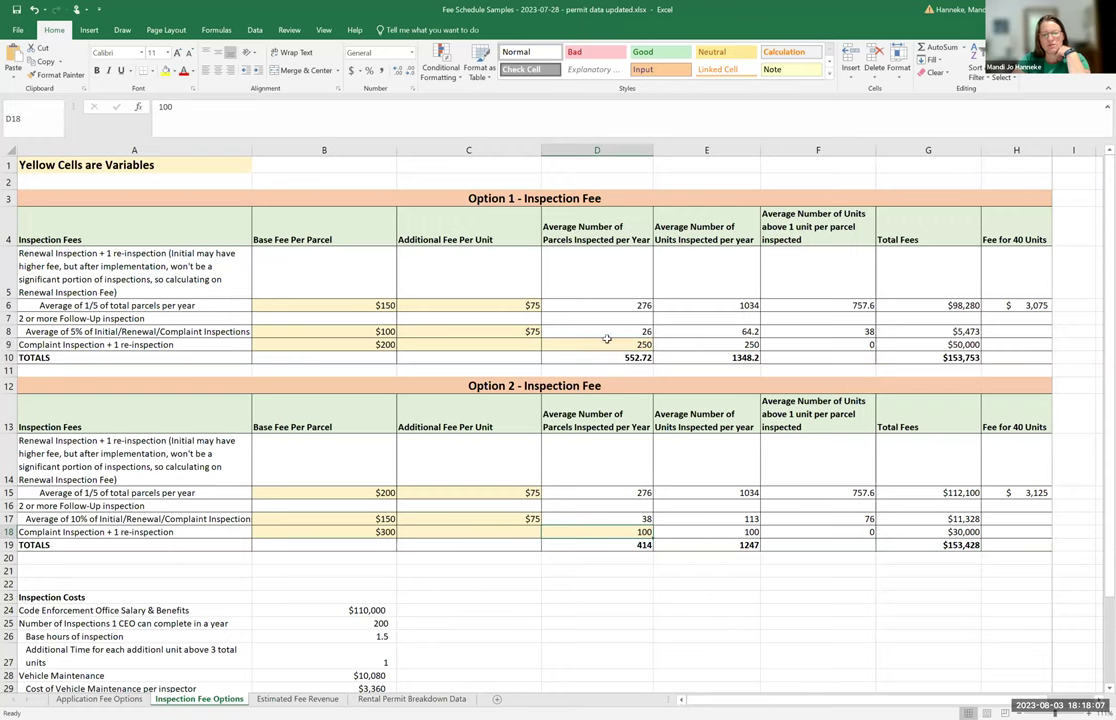
scroll(375, 565, "down", 3)
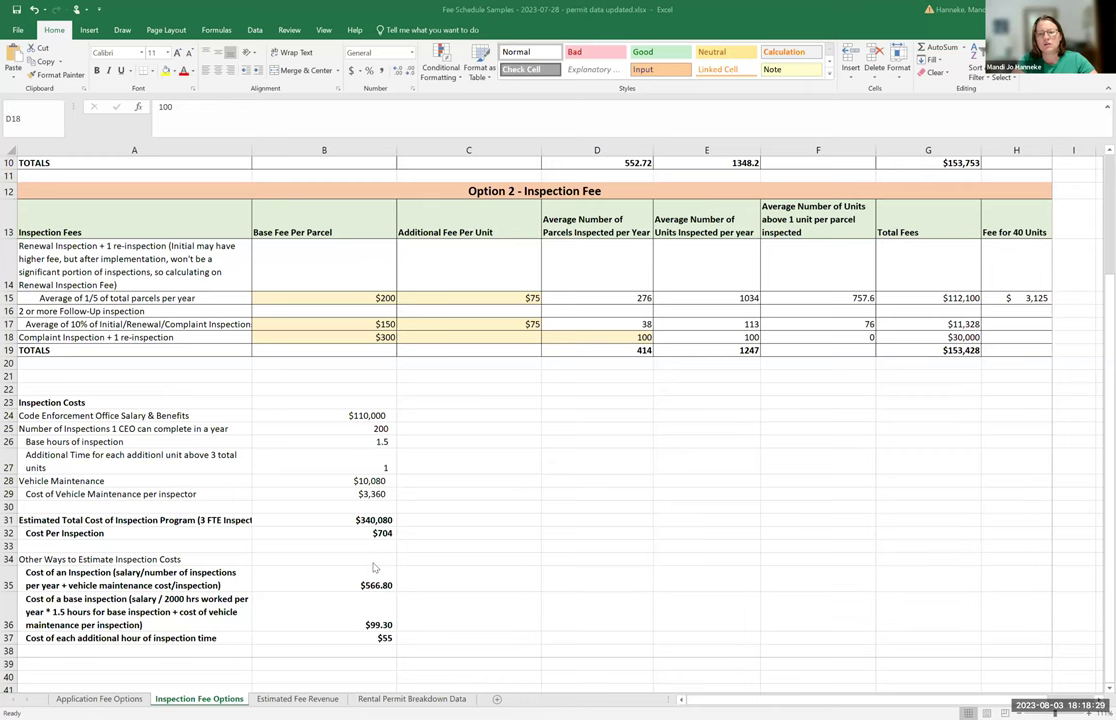
- Set Option 1's base fee per parcel for complaint inspections to $300
scroll(685, 475, "up", 3)
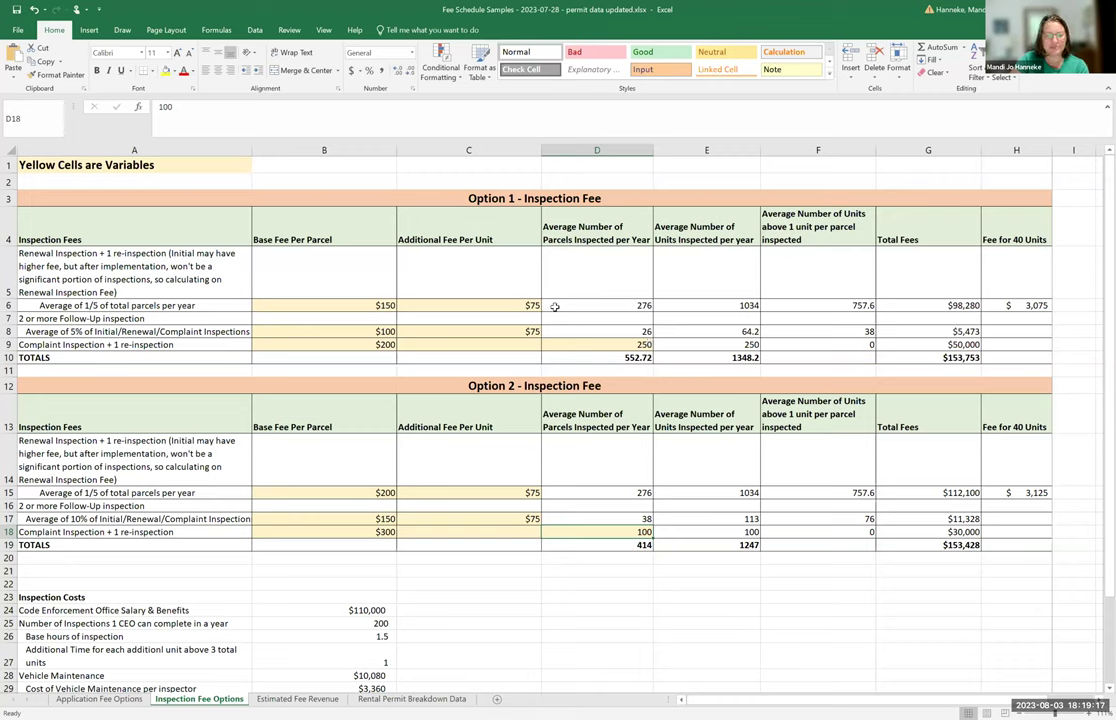
left_click(361, 345)
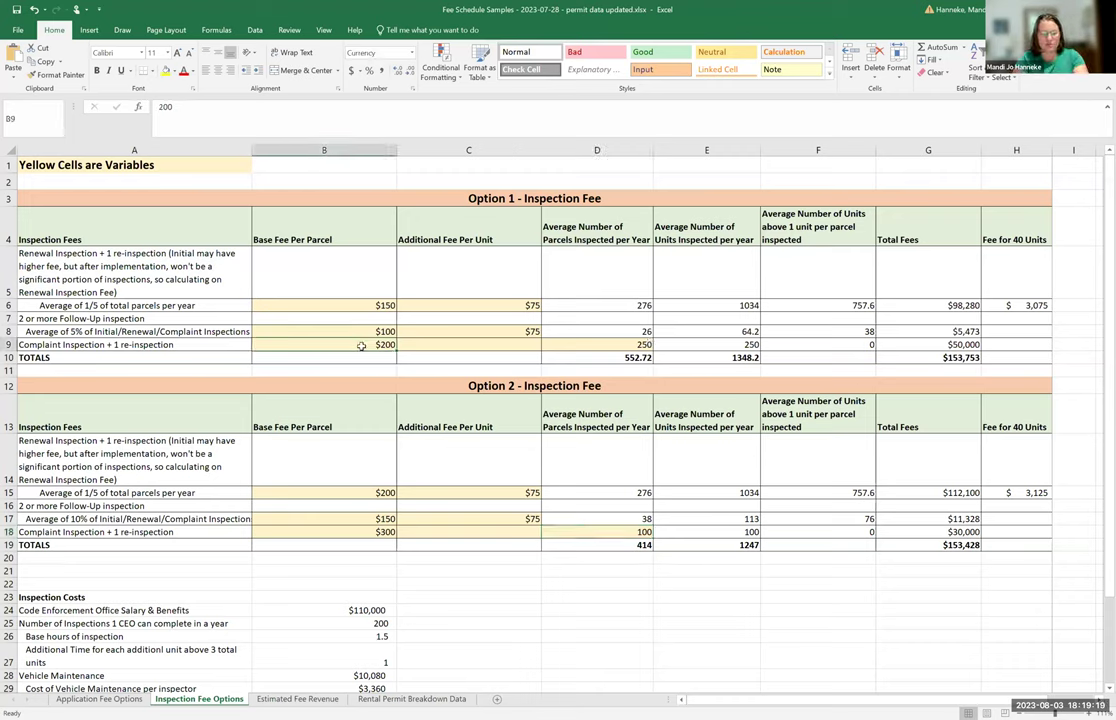
type("300")
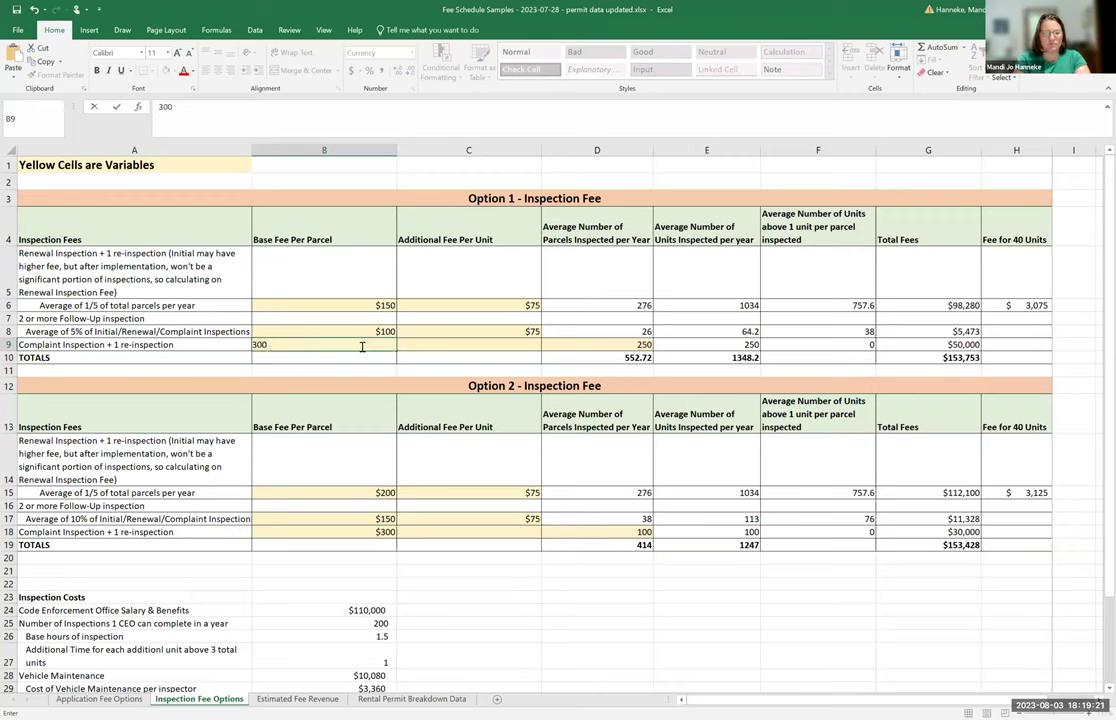
key("Return")
key("Up")
key("Up")
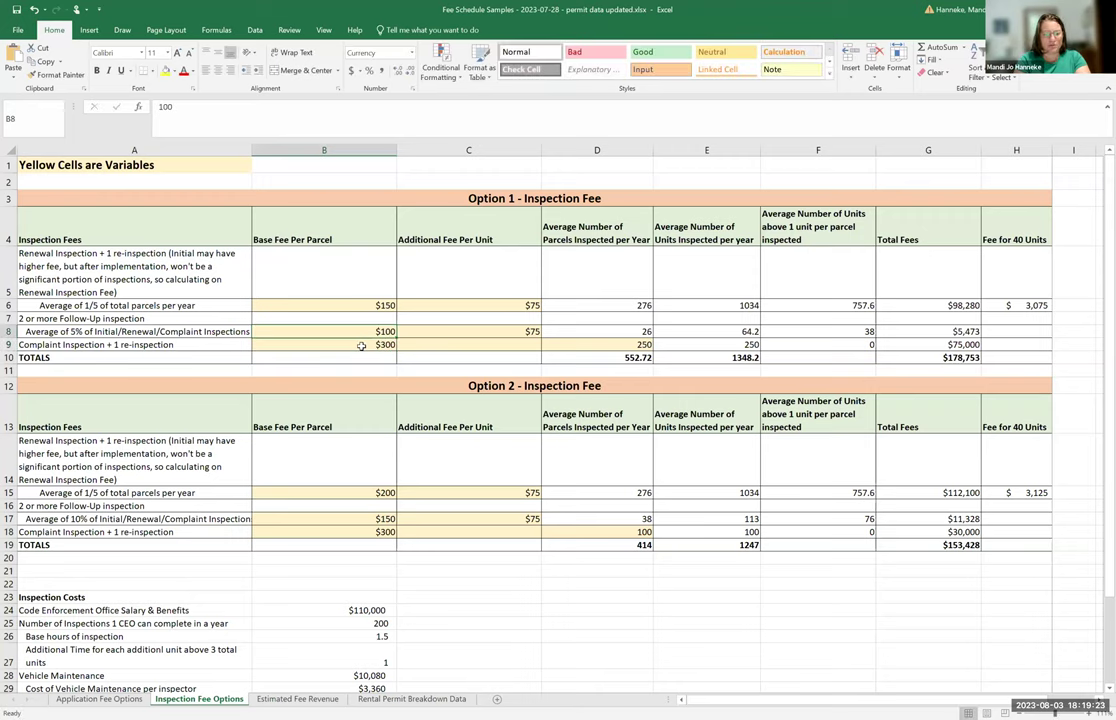
type("150")
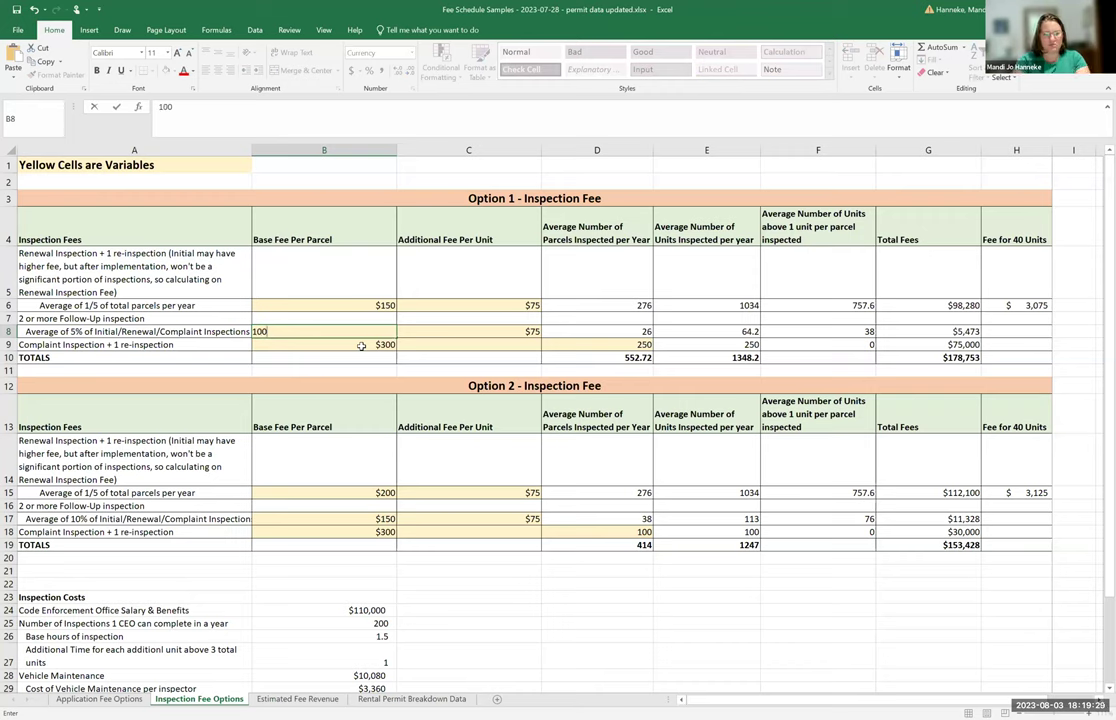
key("Escape")
key("Down")
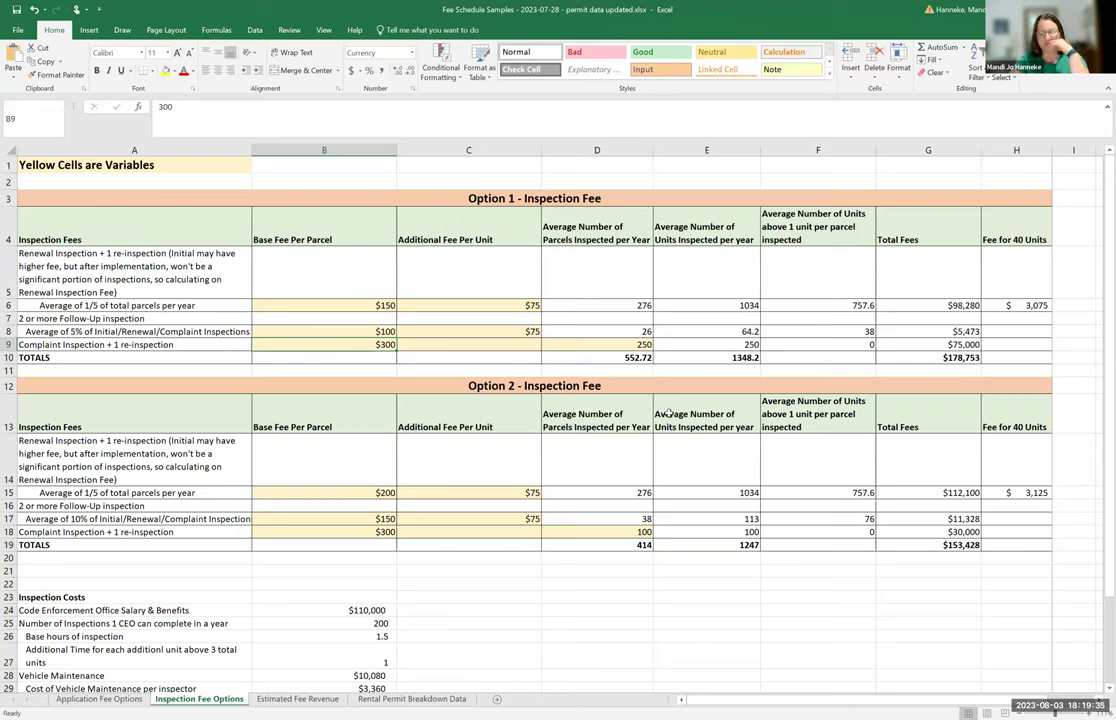
- Set Option 2's base fee per parcel to $400 for the renewal inspection row and $425 for the follow-up inspection row
scroll(416, 530, "down", 3)
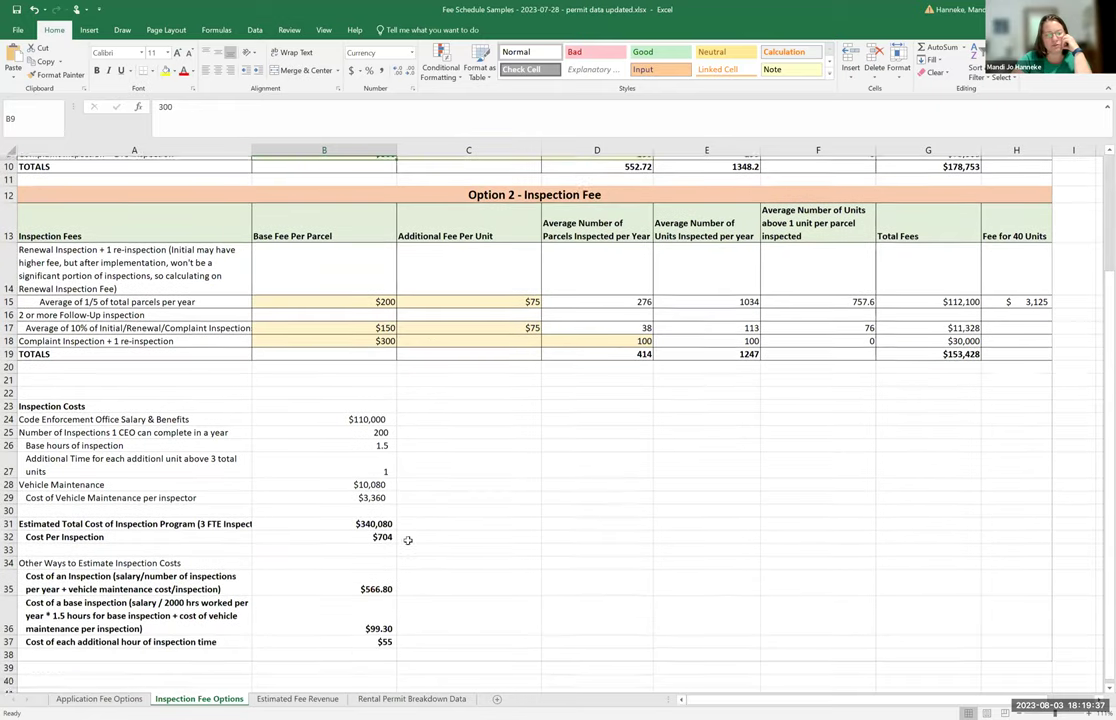
scroll(378, 522, "up", 3)
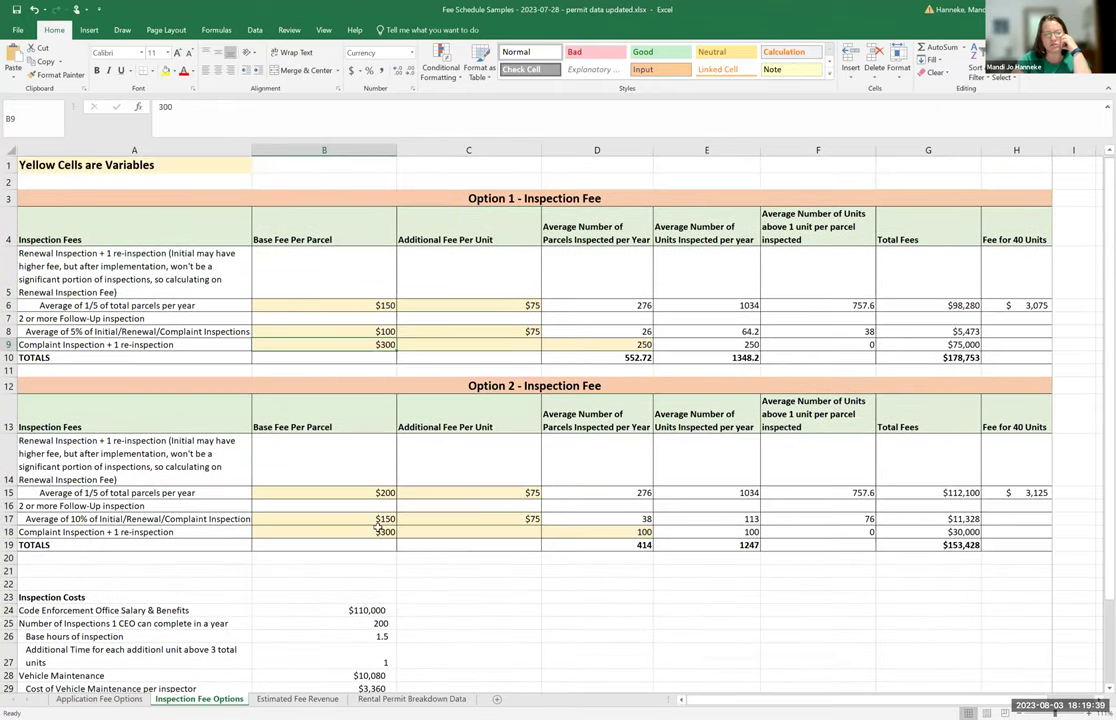
left_click(353, 492)
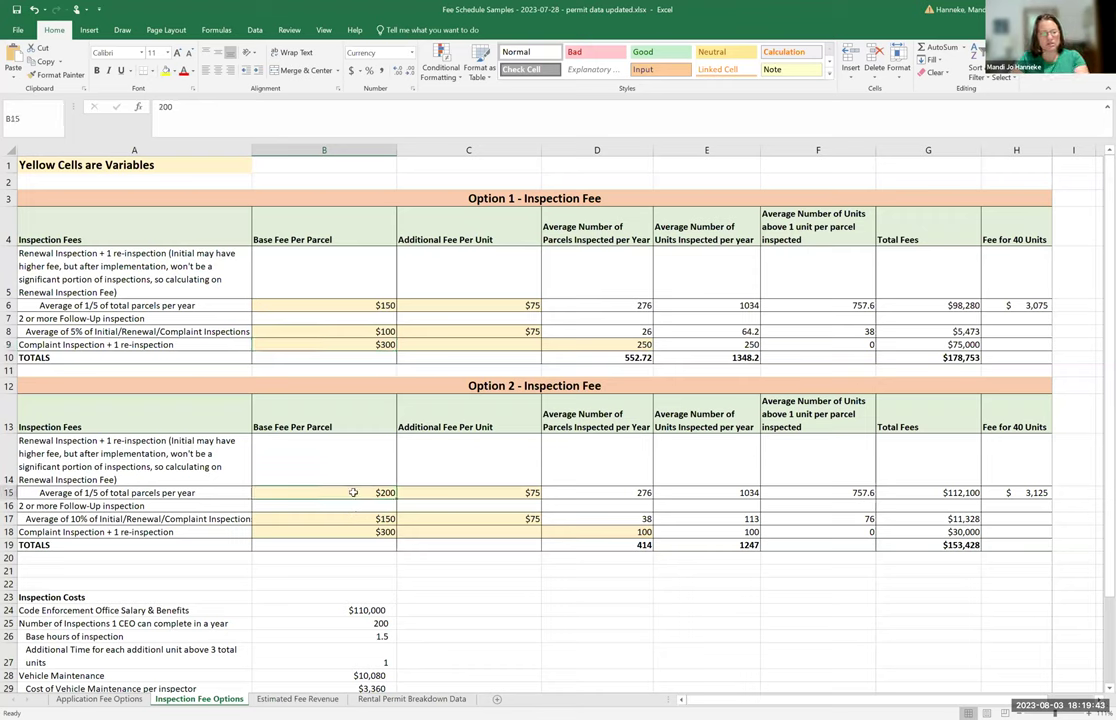
type("400")
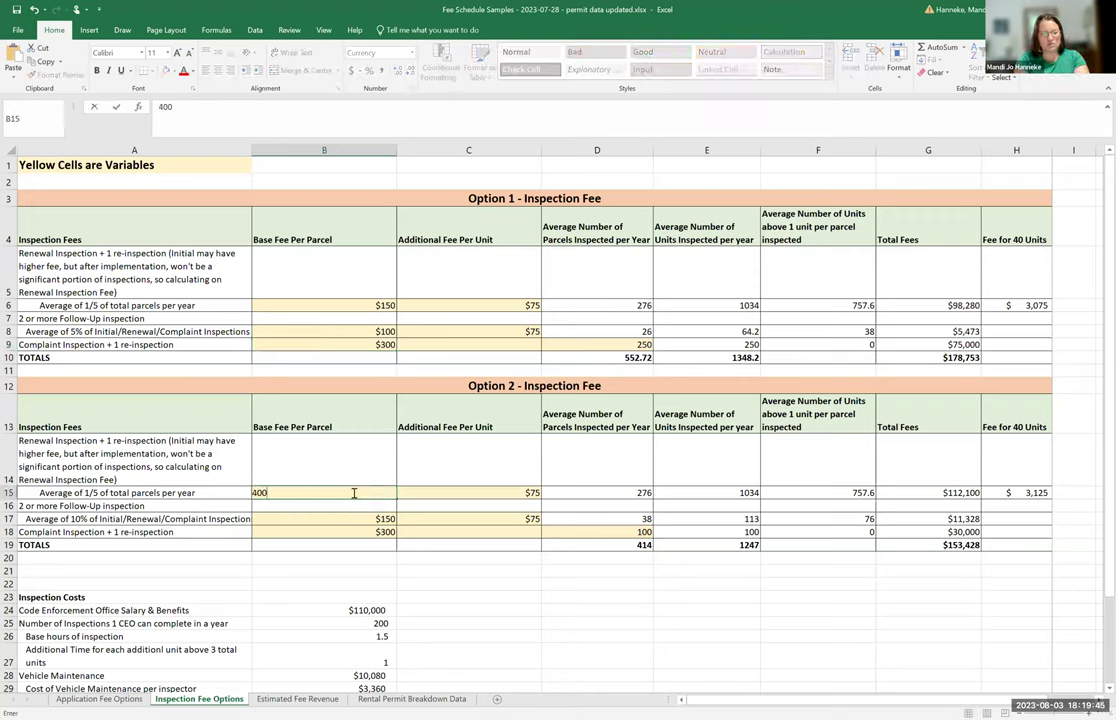
key("Return")
left_click(361, 519)
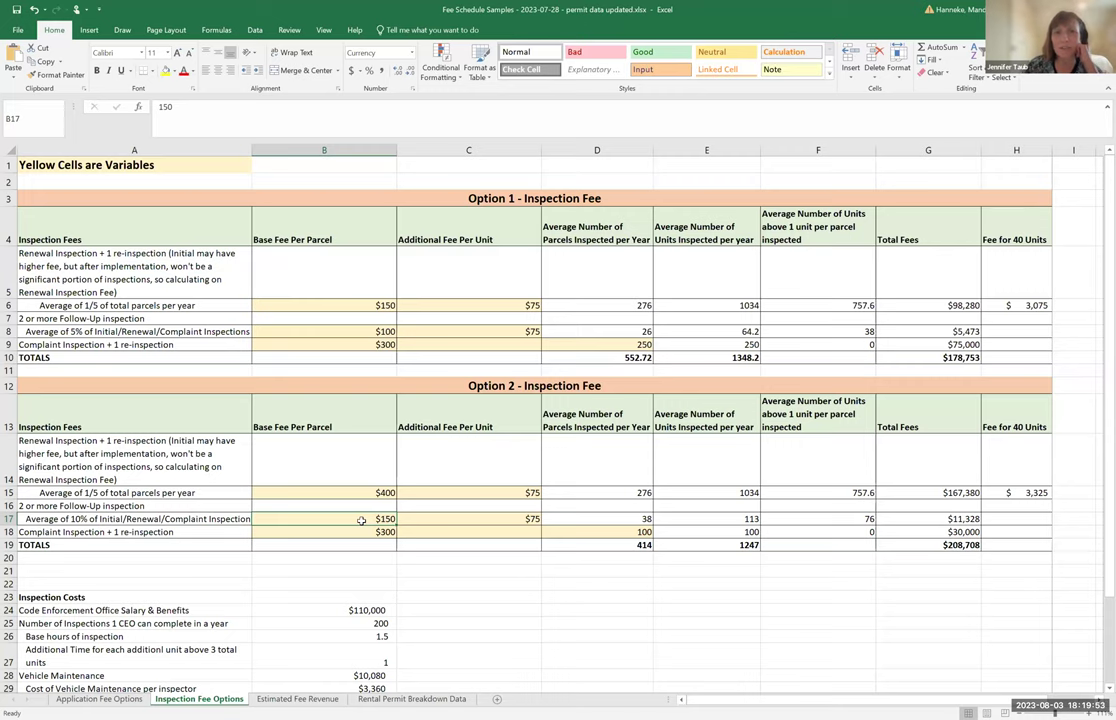
type("425")
key("Return")
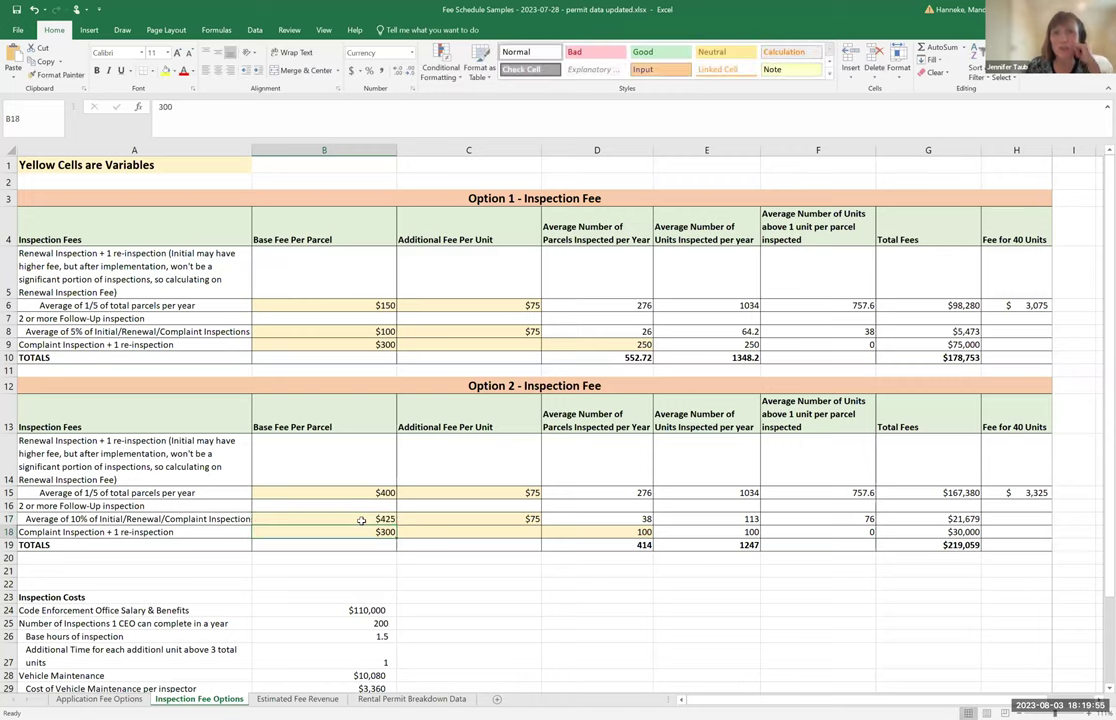
- Set Option 2's complaint inspection base fee to $450 and its average number of parcels inspected per year to 250
scroll(361, 520, "down", 2)
scroll(361, 520, "down", 1)
scroll(362, 530, "up", 3)
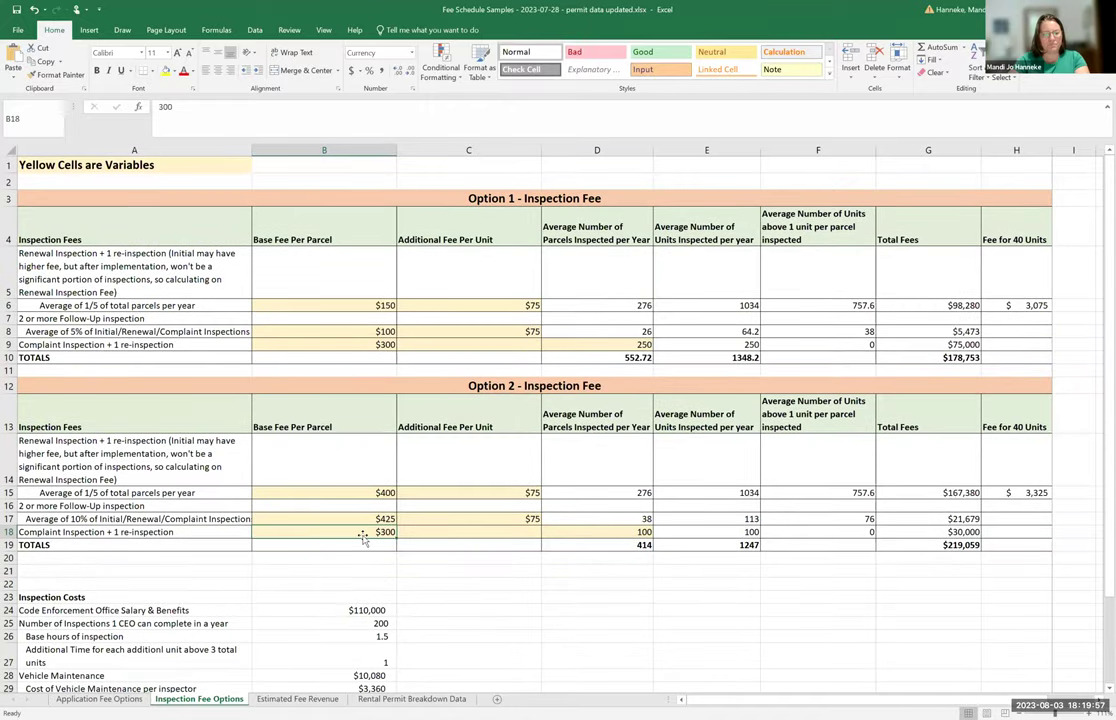
type("450")
key("Return")
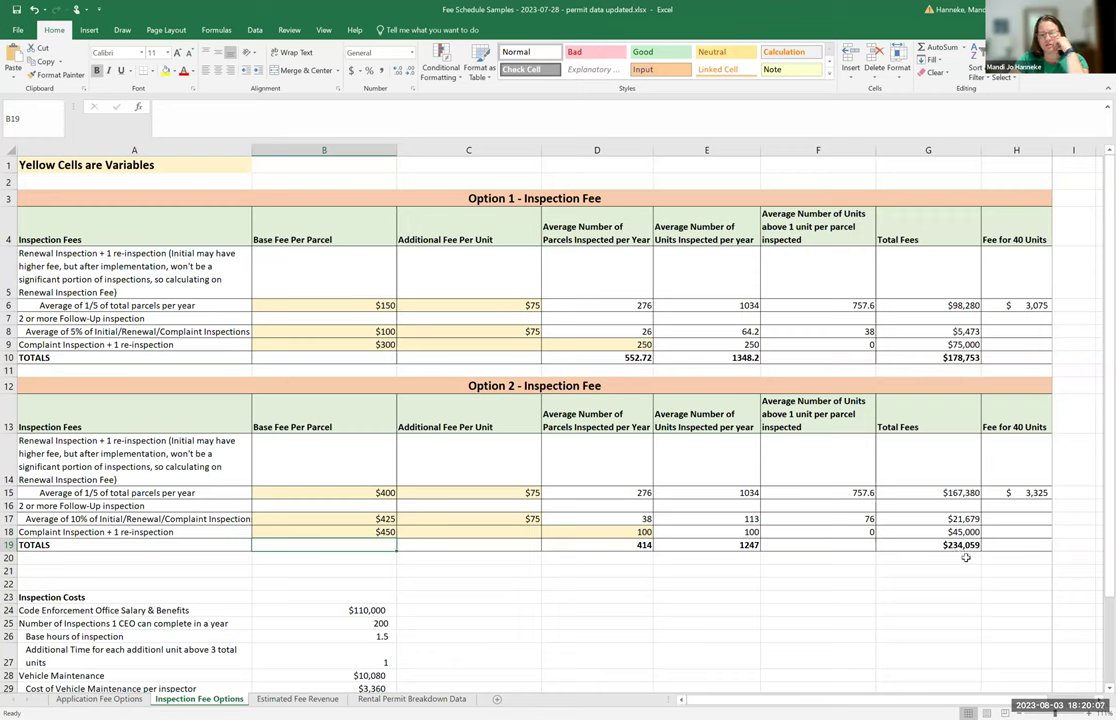
left_click(615, 534)
type("250")
key("Return")
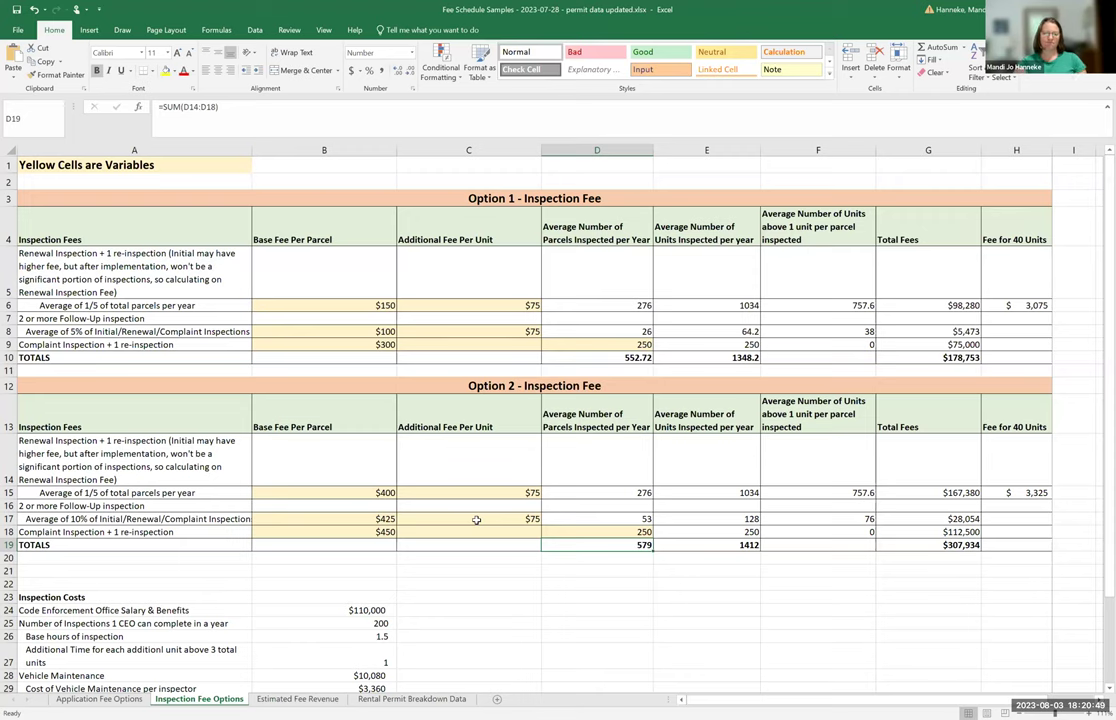
- Compare the Option 2 inspection fee total with the estimated program cost, and check the application fee totals against the application processing costs
scroll(459, 590, "down", 1)
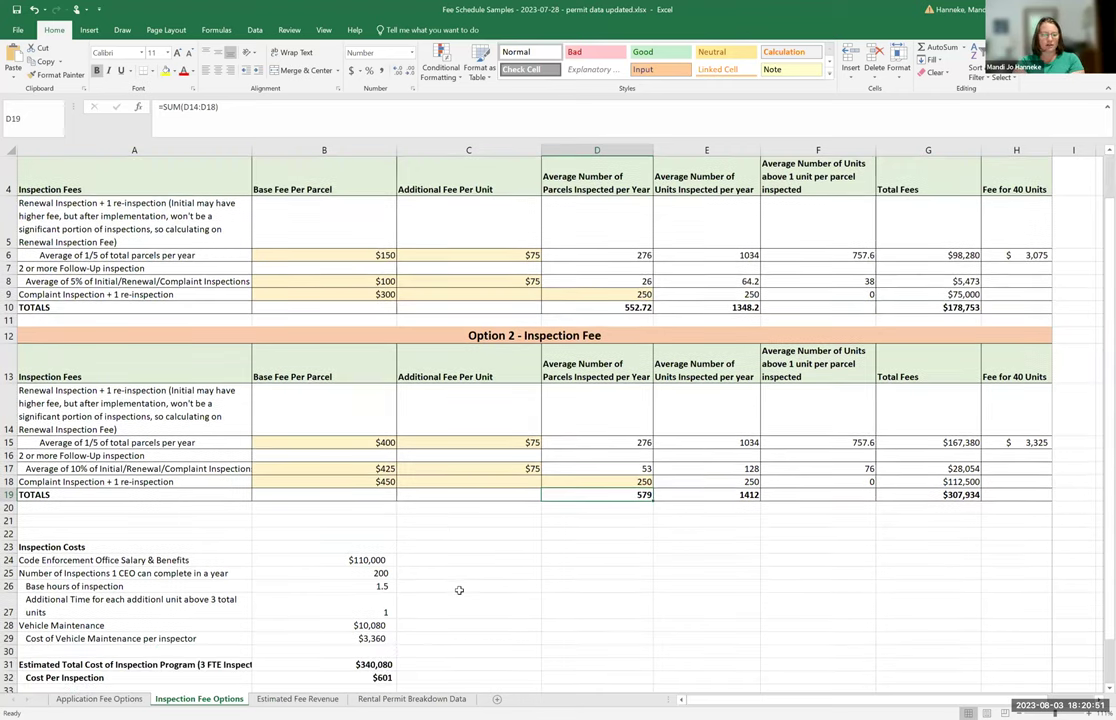
scroll(459, 590, "down", 1)
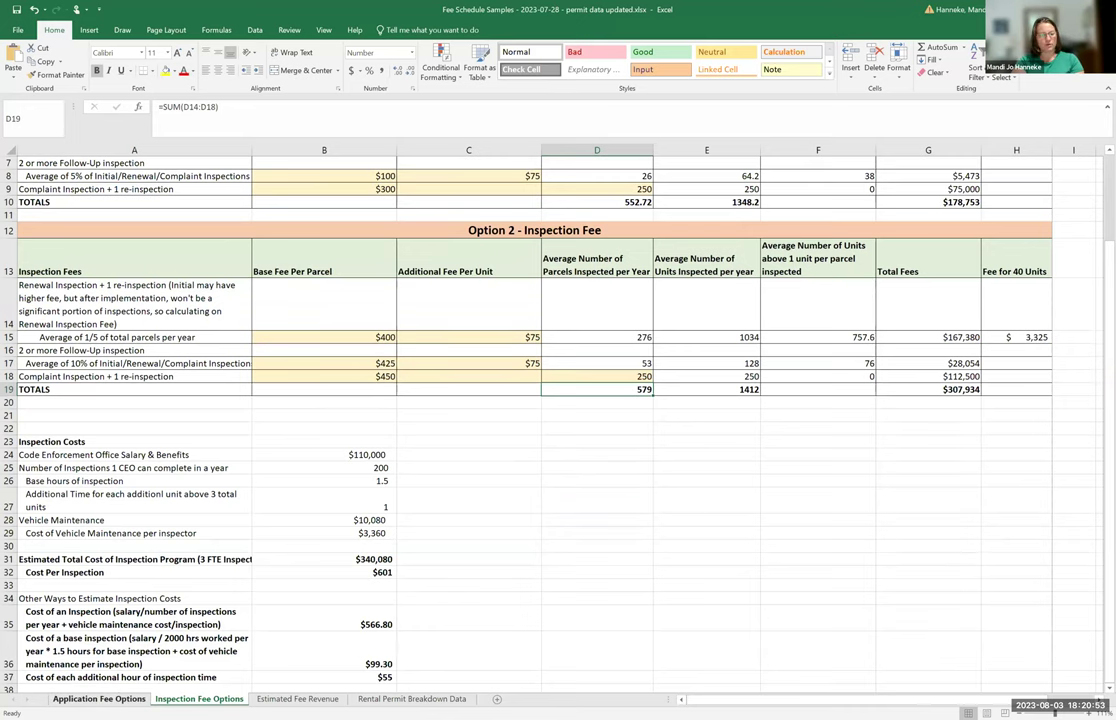
left_click(66, 698)
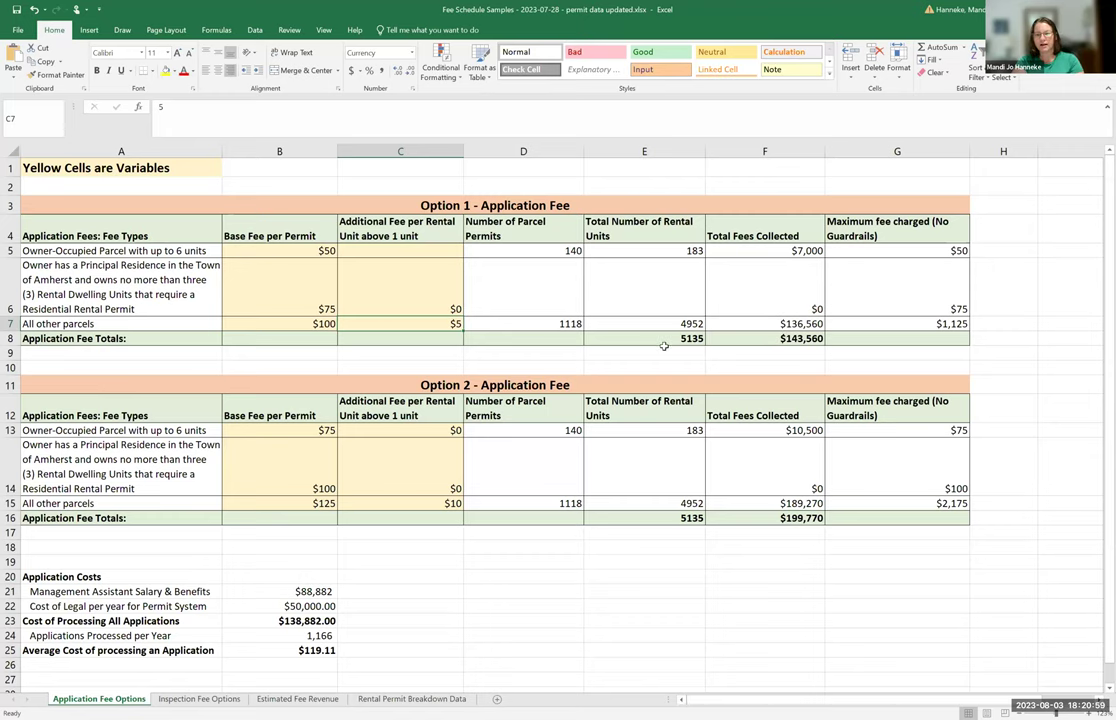
left_click(199, 698)
scroll(537, 494, "up", 2)
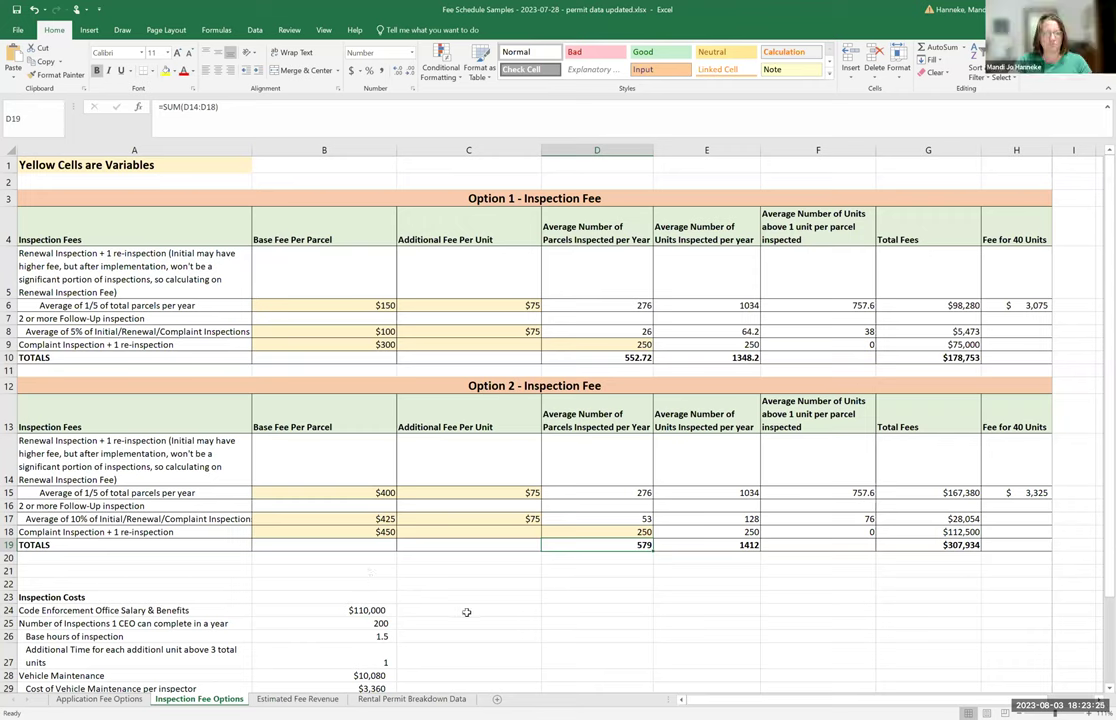
scroll(466, 611, "down", 1)
scroll(463, 612, "up", 1)
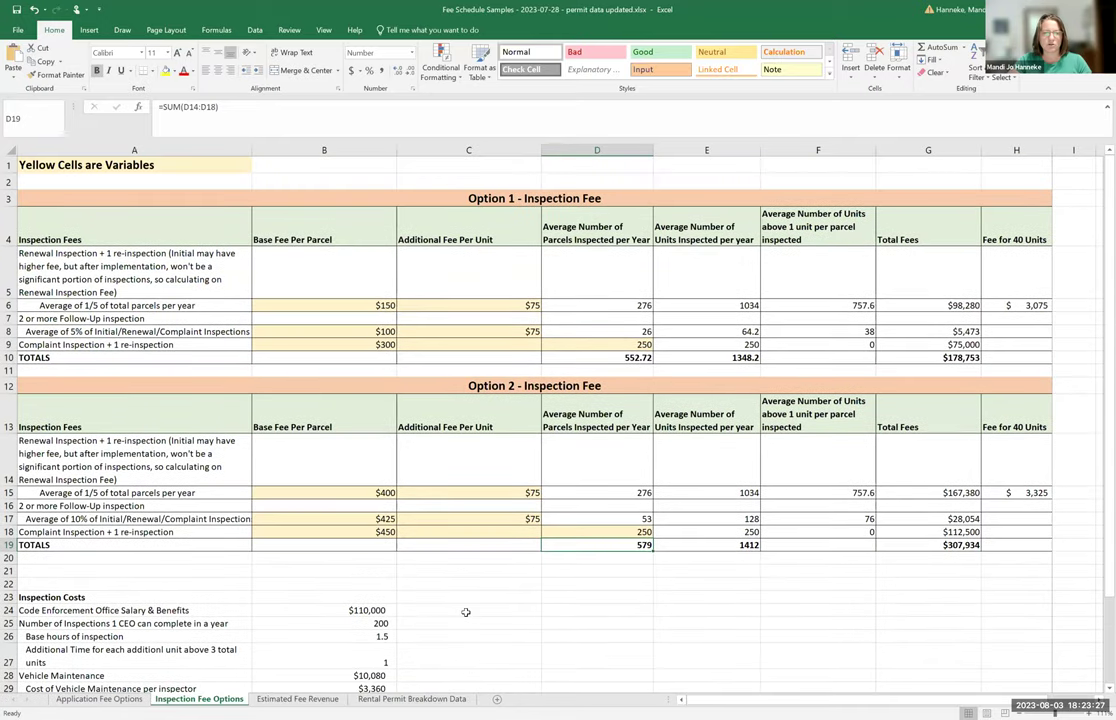